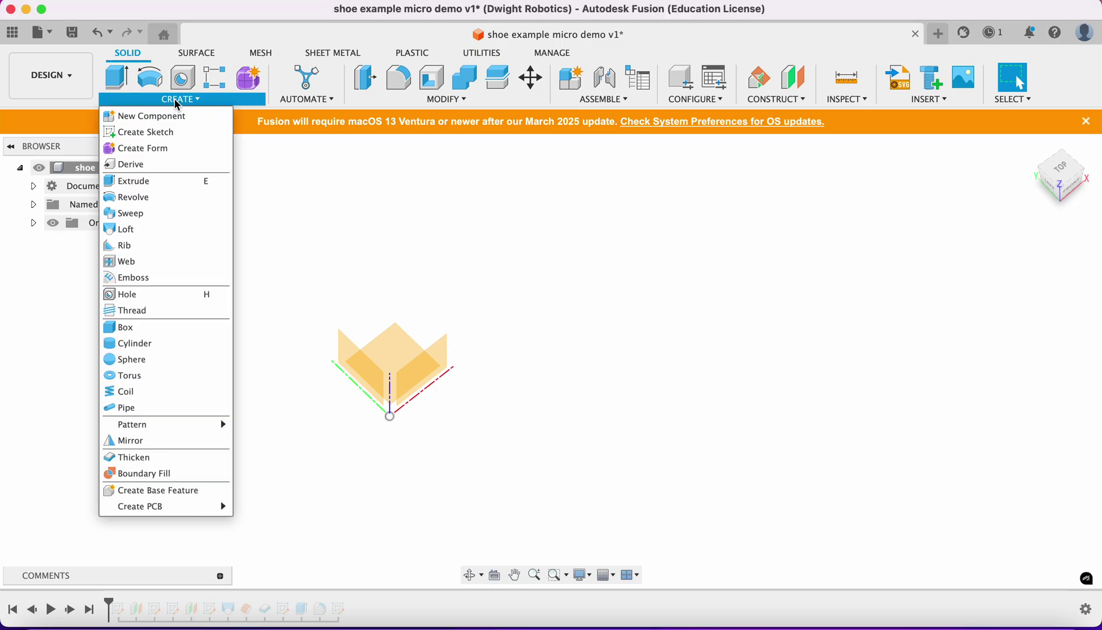
# Step: Start a sketch on the horizontal XY origin plane and draw a 200 mm horizontal line from the origin along the X axis
pyautogui.click(155, 130)
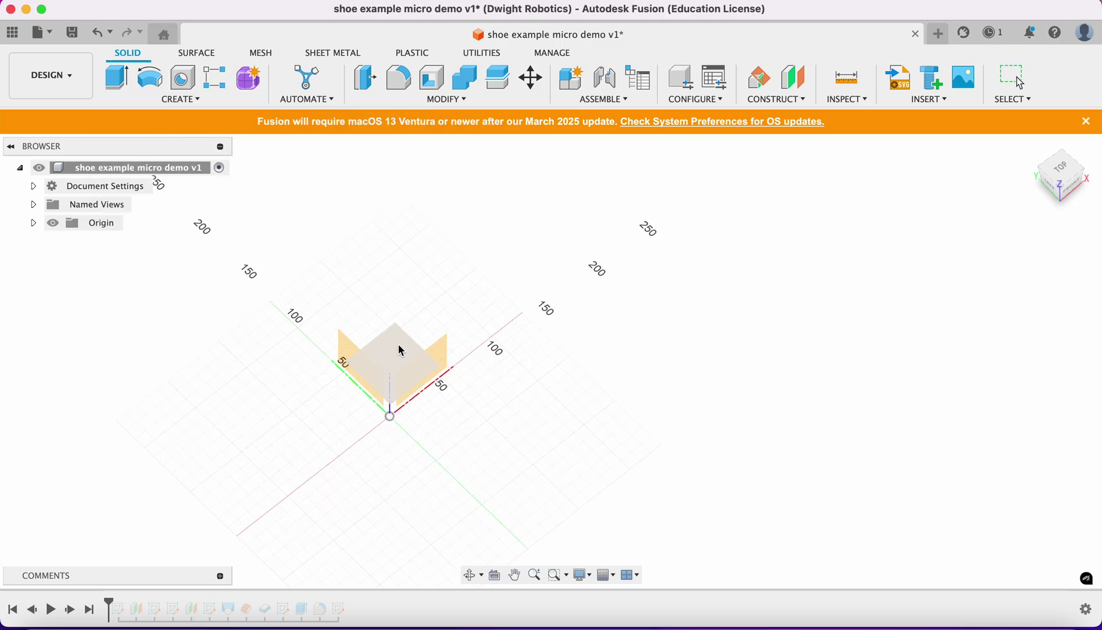
pyautogui.click(402, 351)
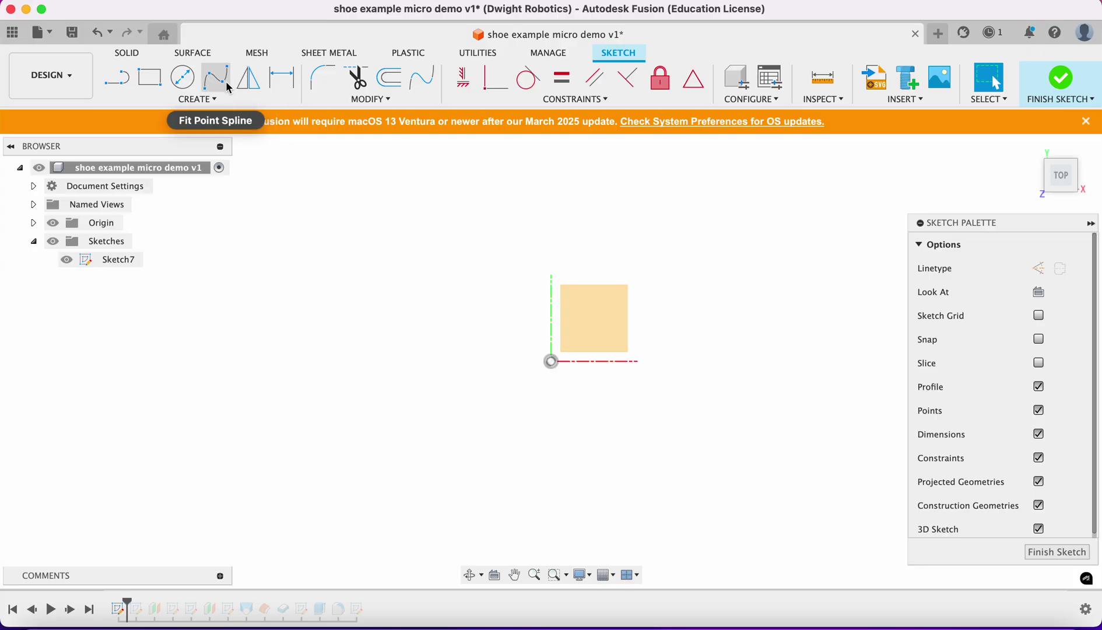
pyautogui.click(119, 79)
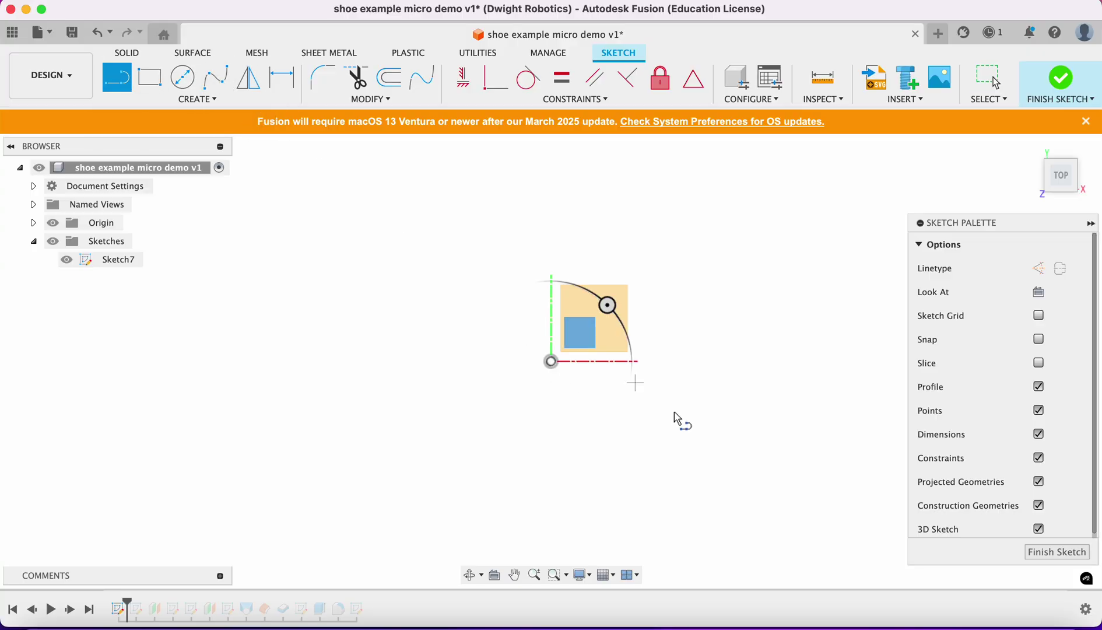
pyautogui.click(551, 362)
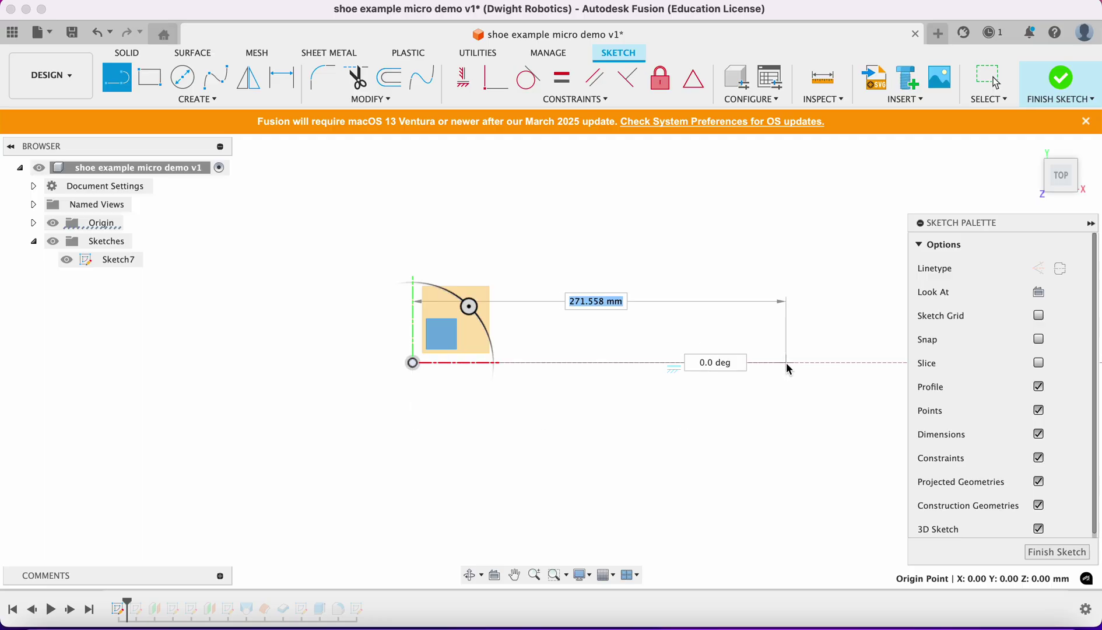
pyautogui.write('200')
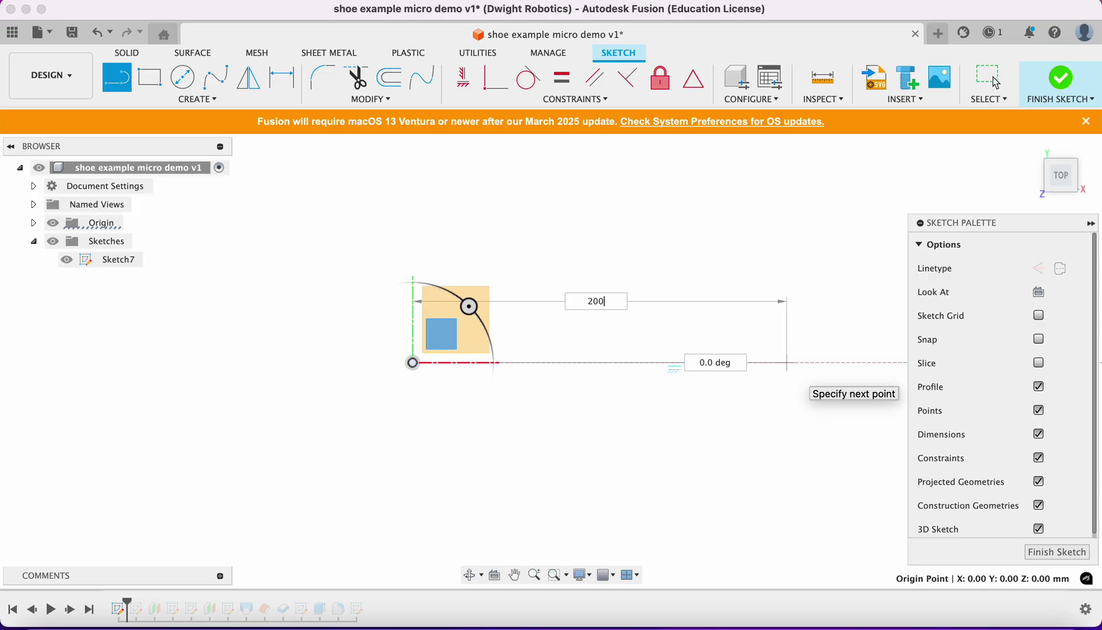
pyautogui.press('Tab')
pyautogui.press('Return')
pyautogui.press('Escape')
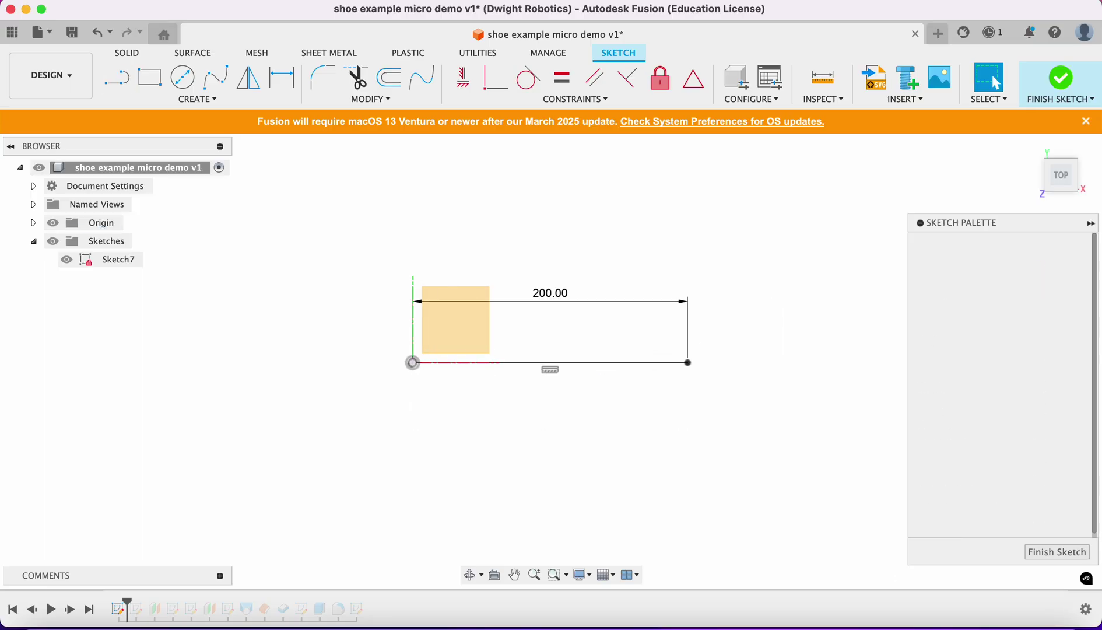
# Step: Draw two vertical lines crossing the 200 mm line, about 100 mm long near its far end and about 146 mm near the origin
pyautogui.click(127, 88)
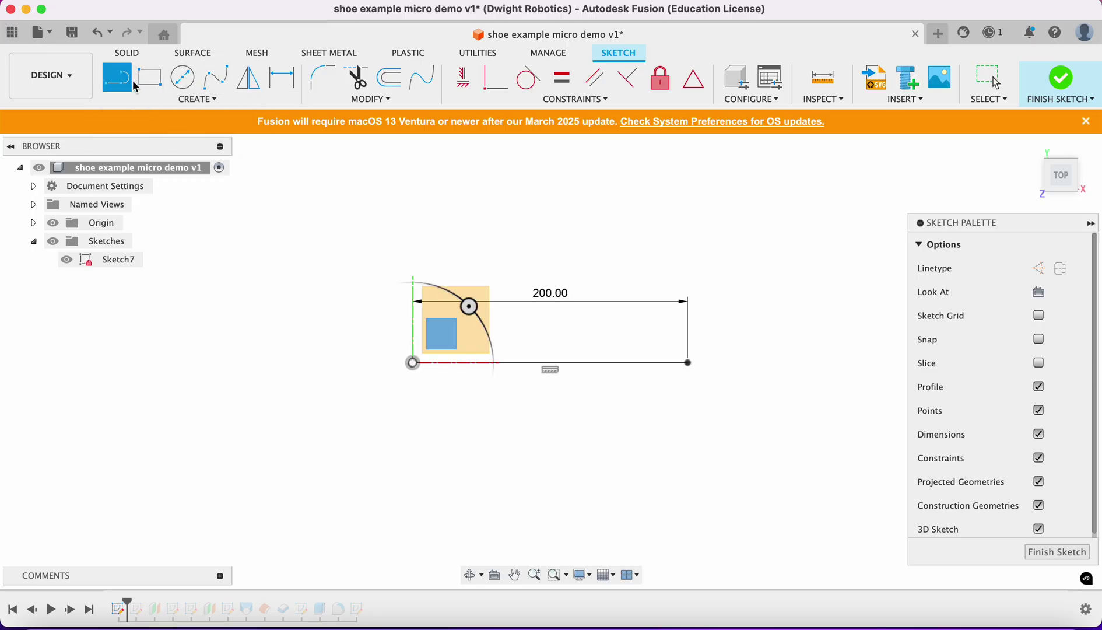
pyautogui.click(646, 288)
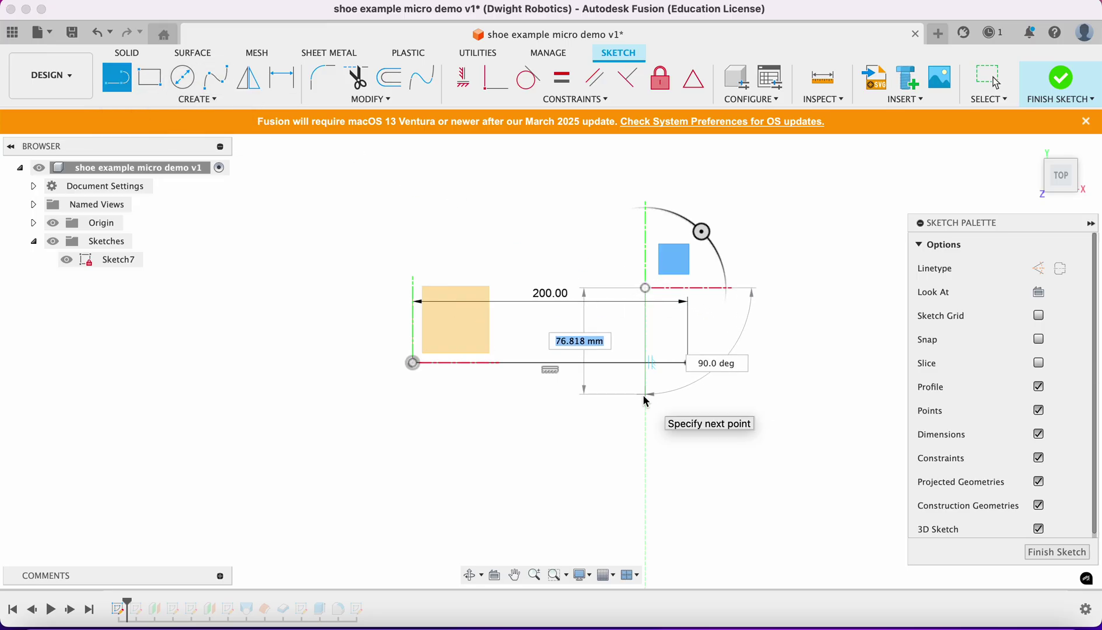
pyautogui.click(646, 428)
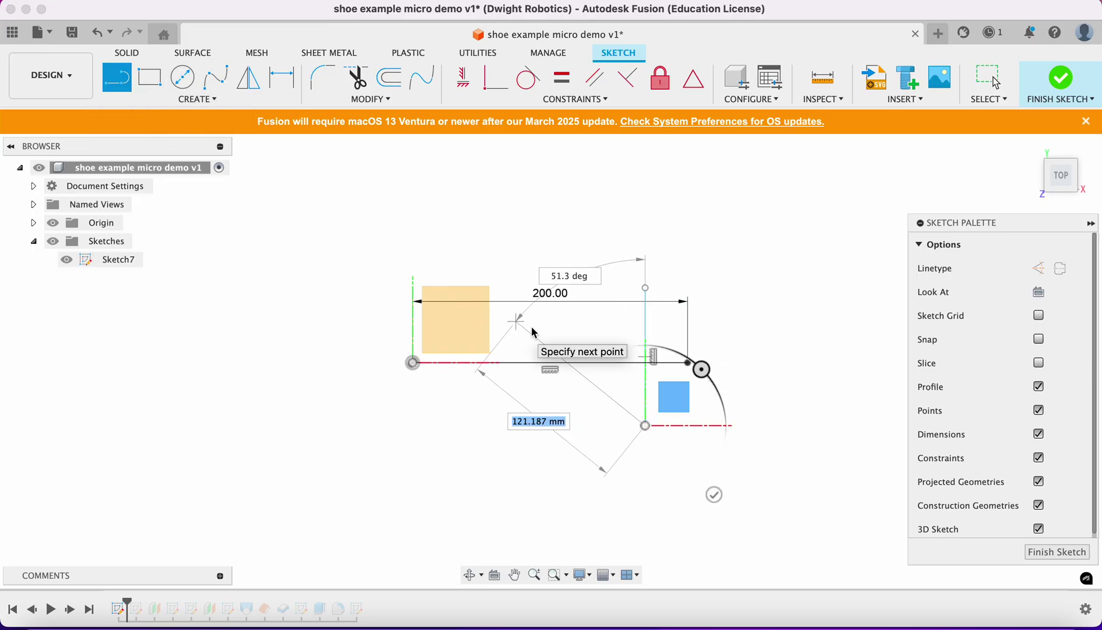
pyautogui.press('Escape')
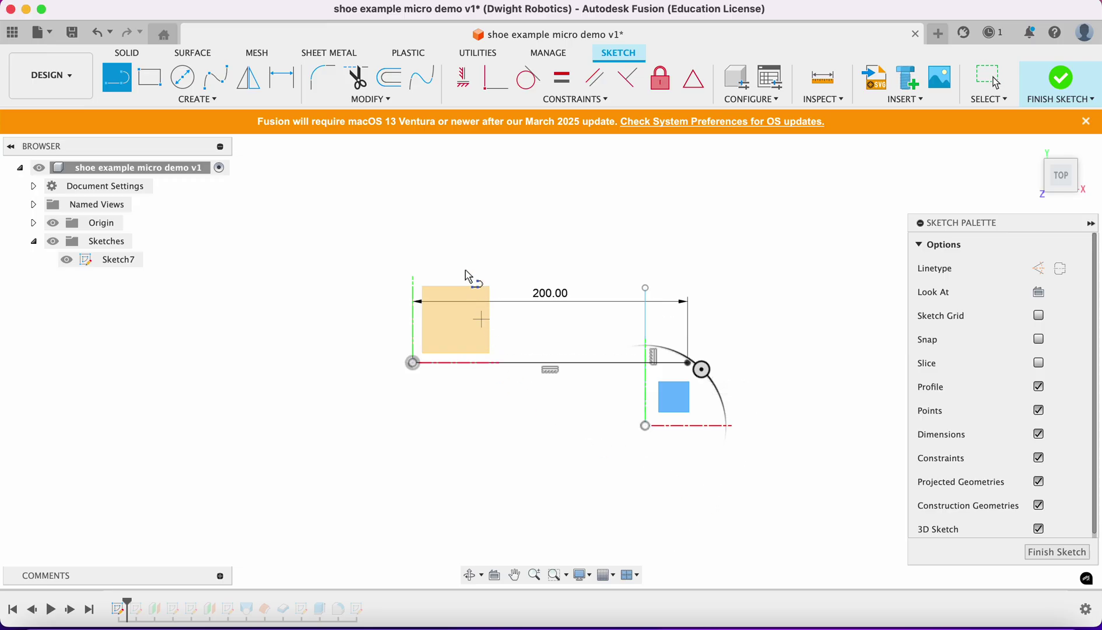
pyautogui.click(477, 251)
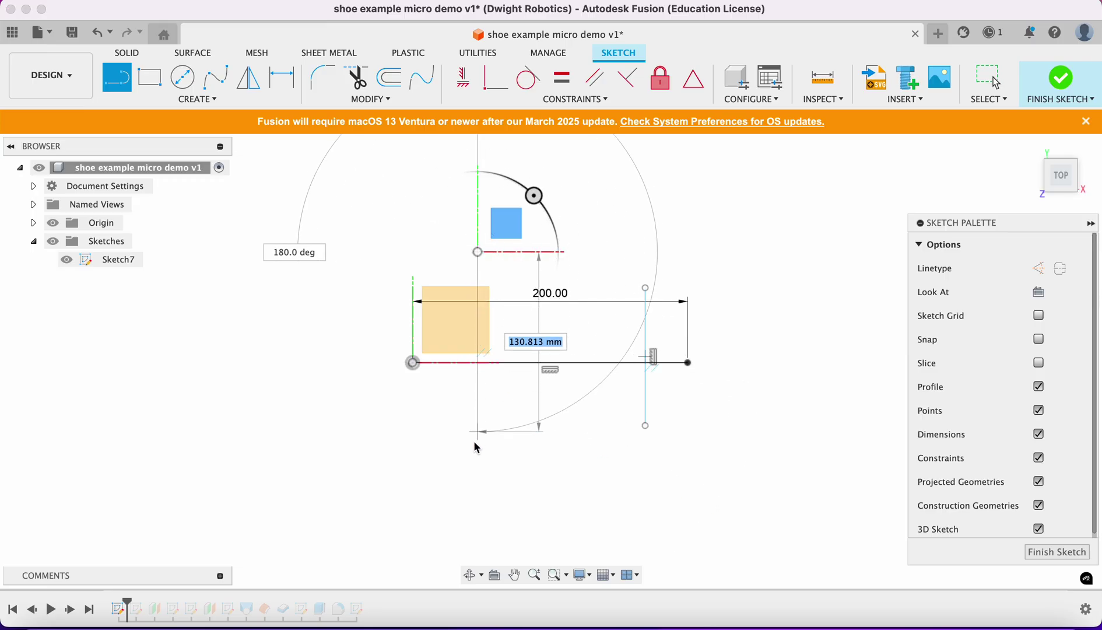
pyautogui.click(477, 453)
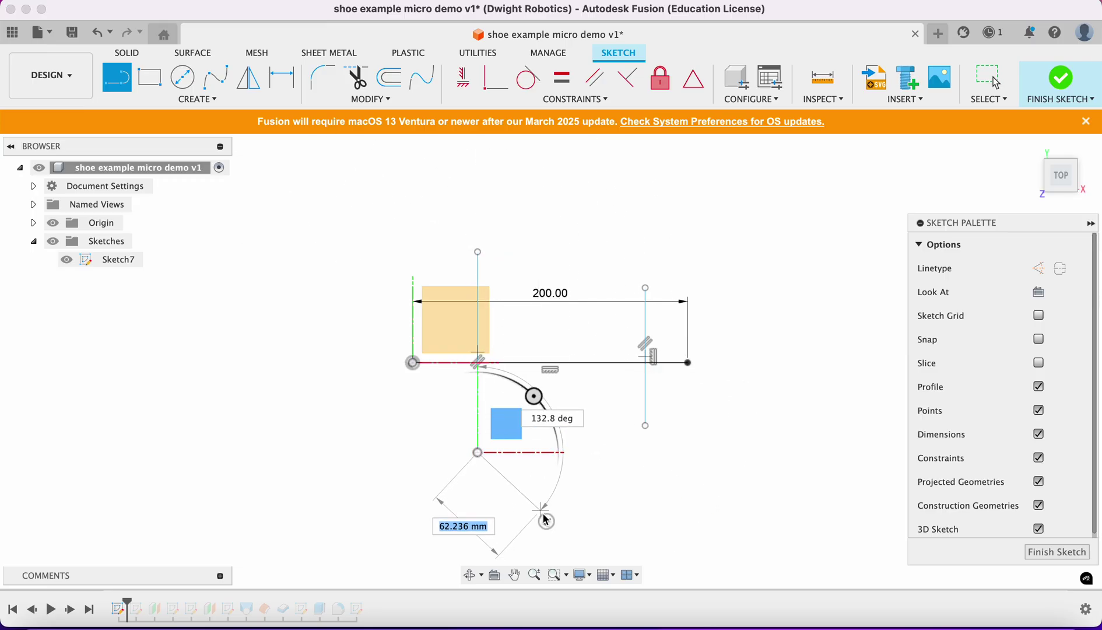
pyautogui.press('Escape')
# Step: Dimension the distance from the origin to the nearer vertical line as 40 mm
pyautogui.click(283, 80)
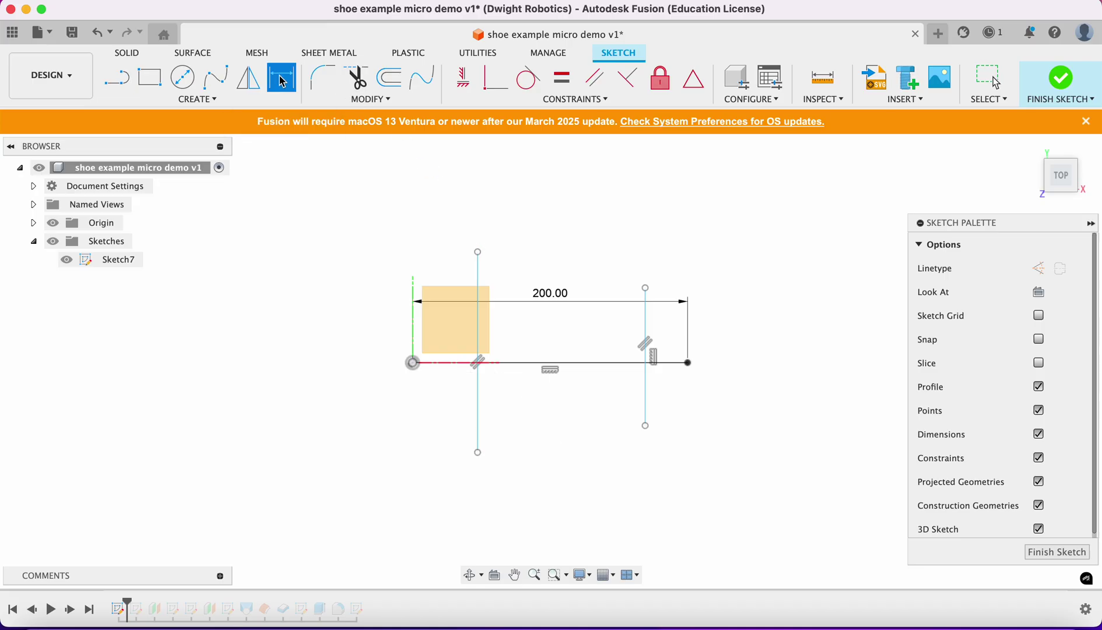
pyautogui.click(412, 362)
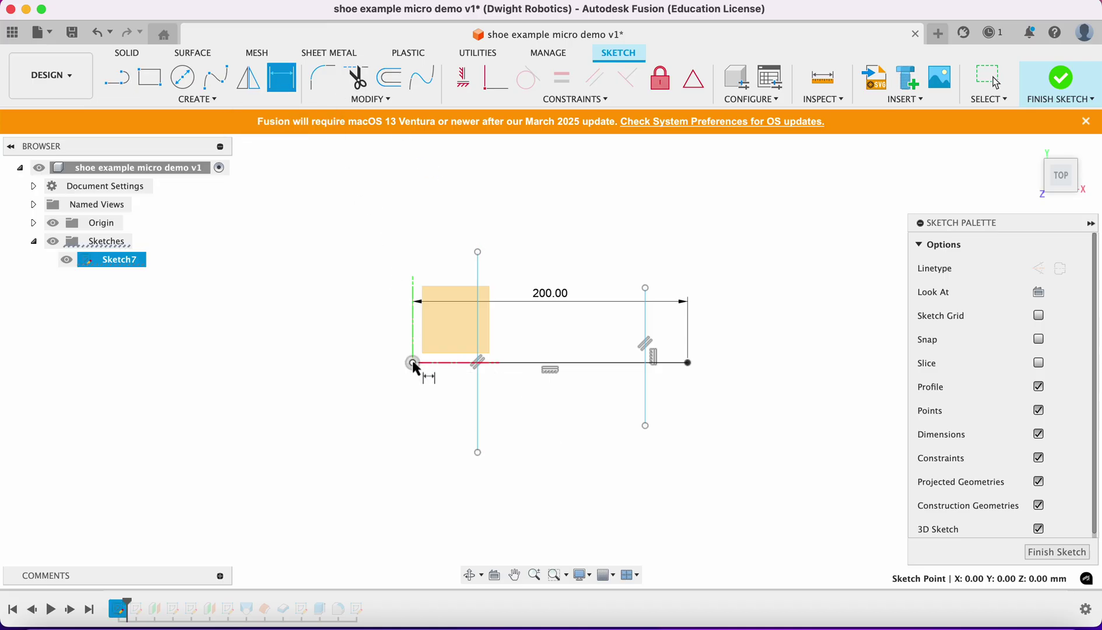
pyautogui.click(477, 344)
pyautogui.click(410, 426)
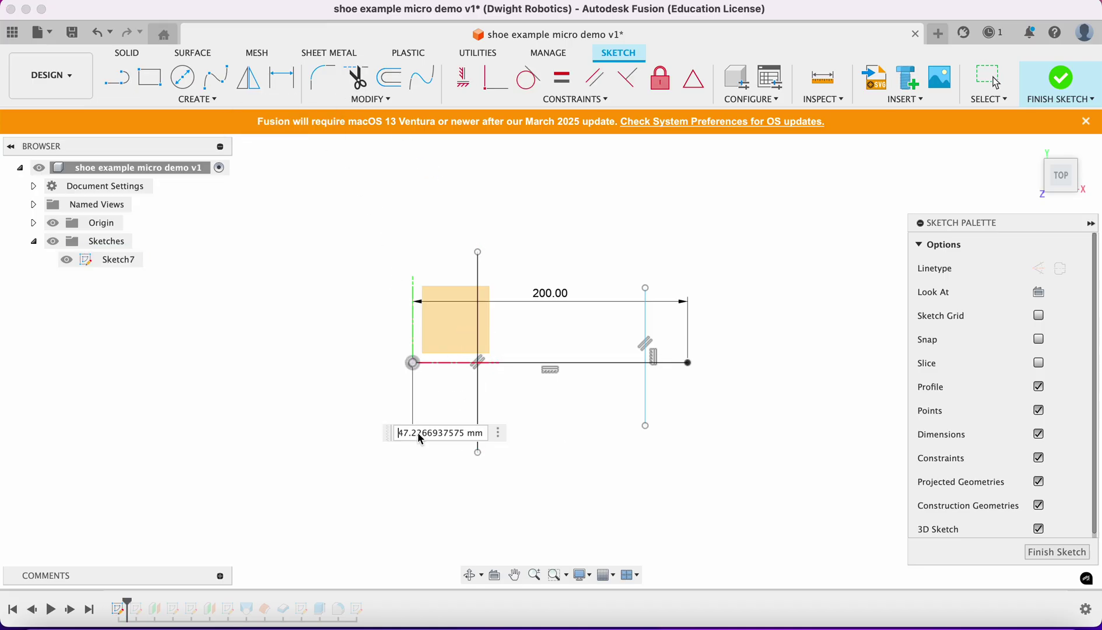
pyautogui.write('40')
pyautogui.press('Return')
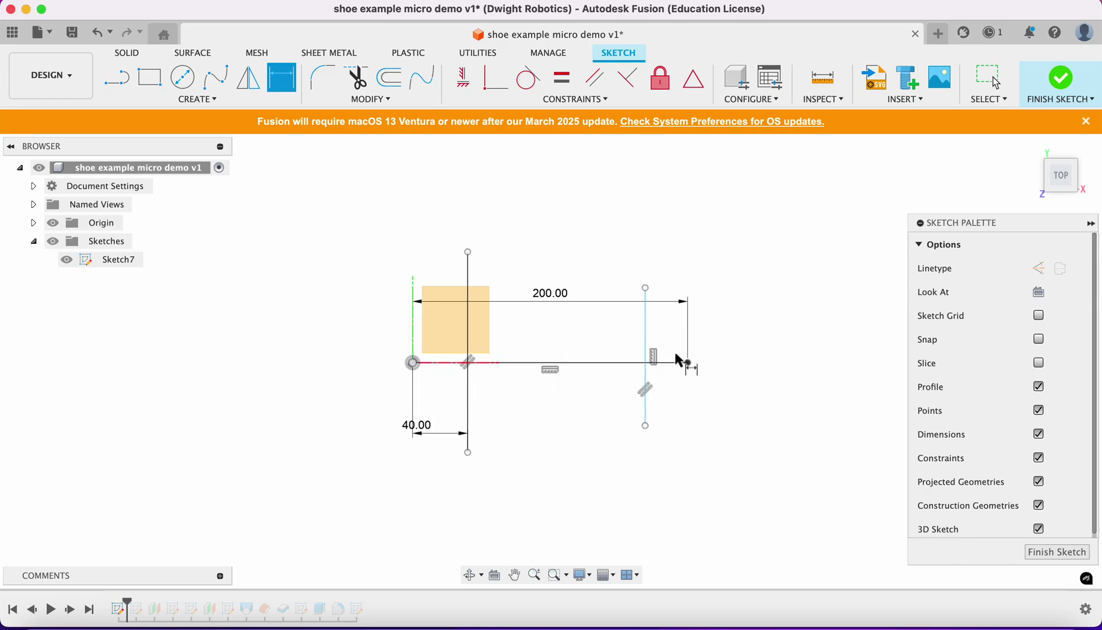
# Step: Dimension the distance from the far end of the 200 mm line to the nearer vertical line as 30 mm
pyautogui.click(647, 347)
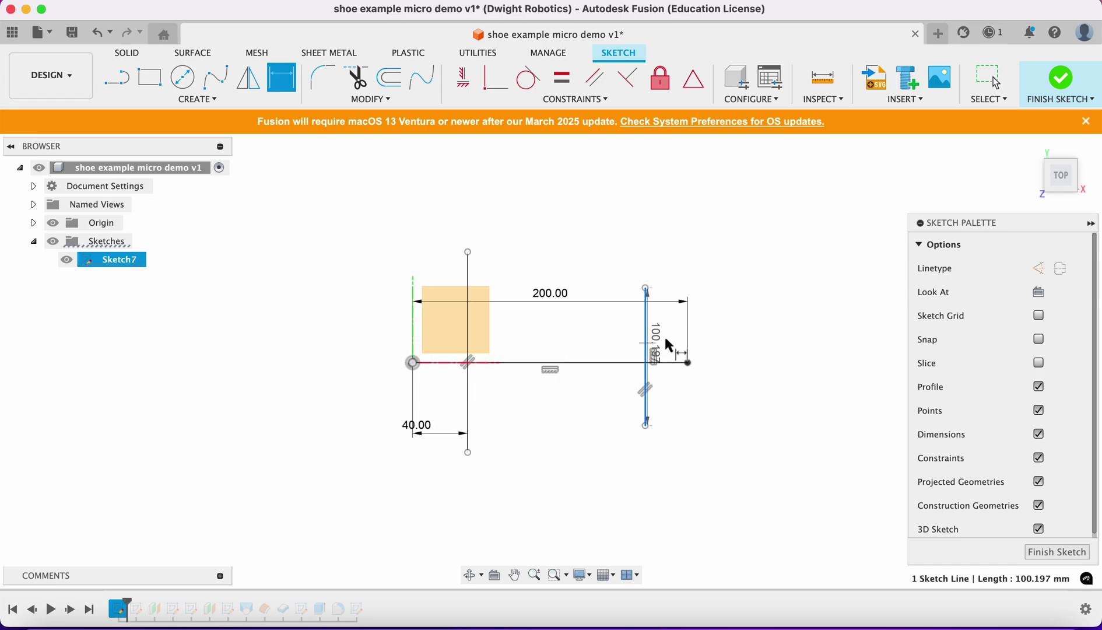
pyautogui.click(688, 363)
pyautogui.click(683, 432)
pyautogui.write('3')
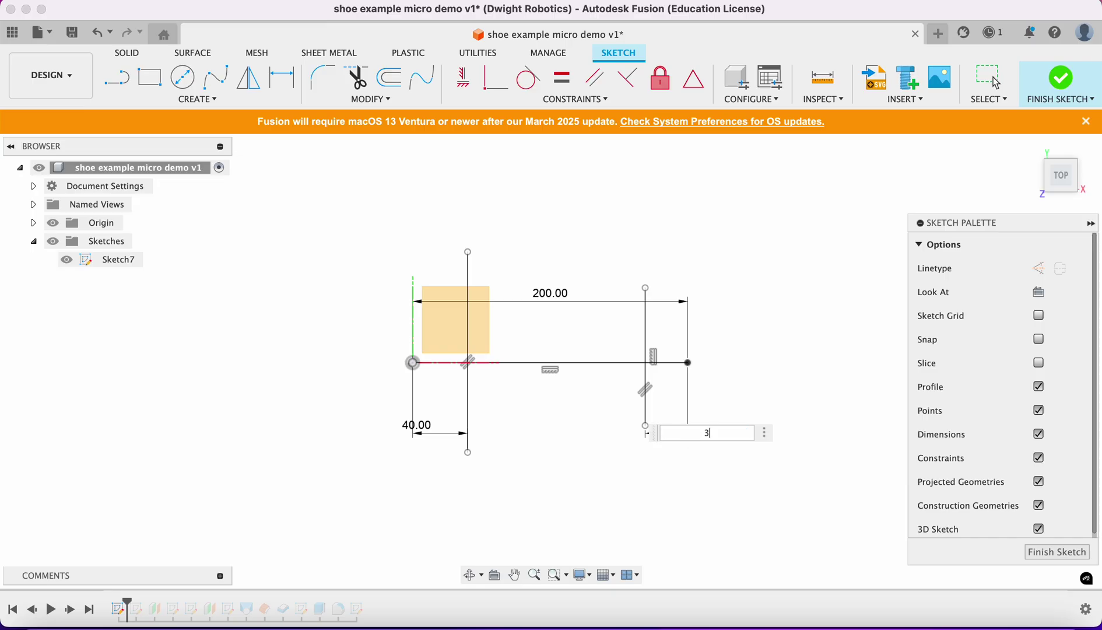
pyautogui.write('0')
pyautogui.press('Return')
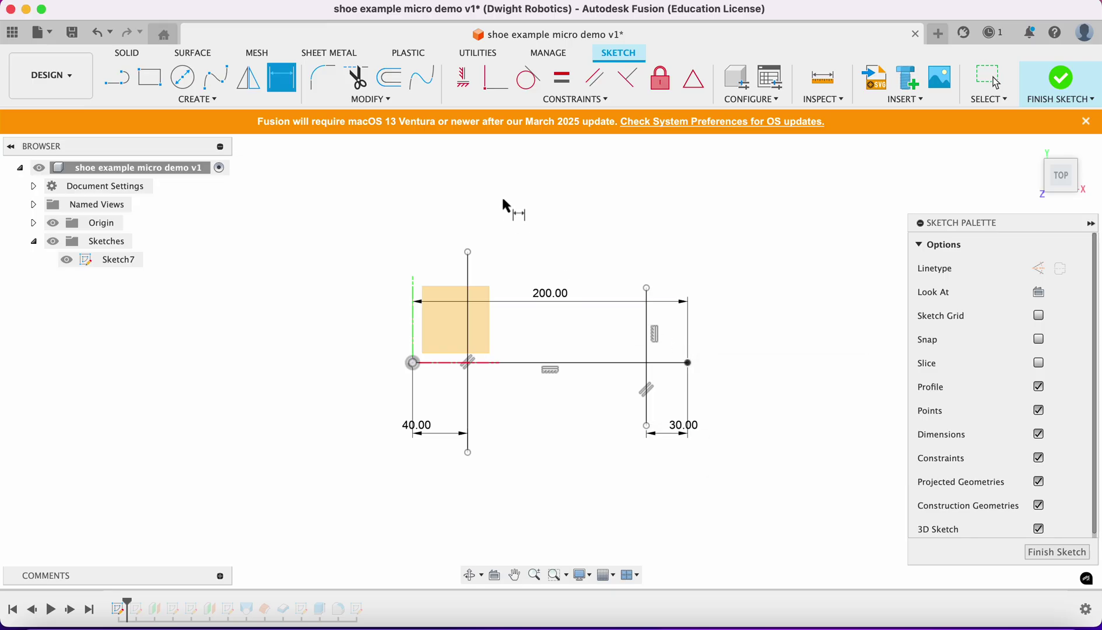
pyautogui.press('Escape')
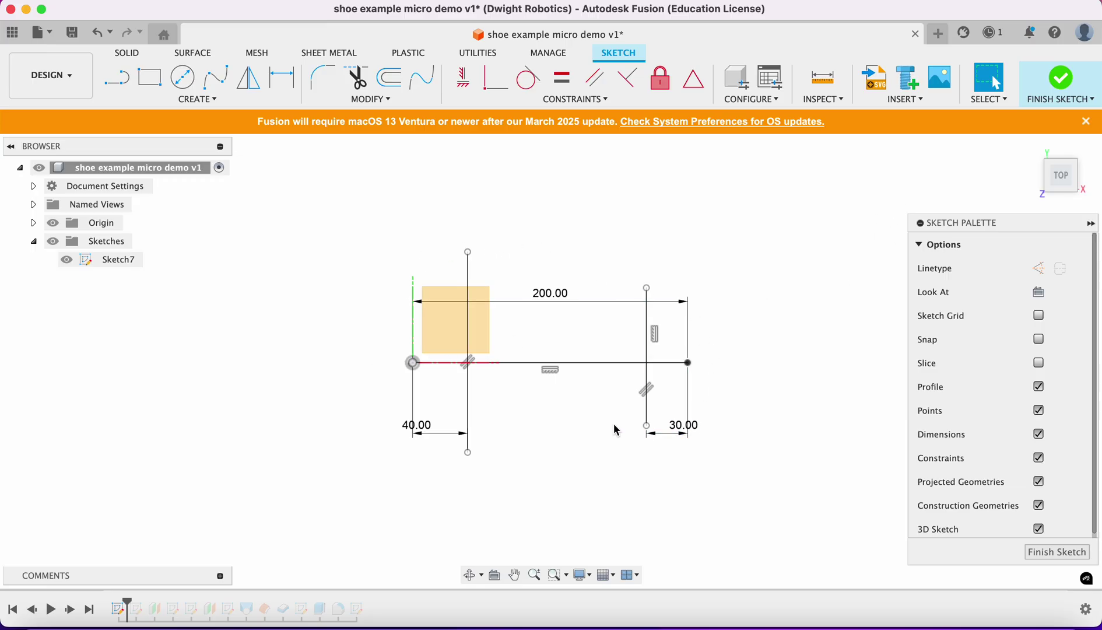
# Step: Draw a closed fit point spline through all ends of the three lines, with one extra point between the vertical lines on each side
pyautogui.click(216, 77)
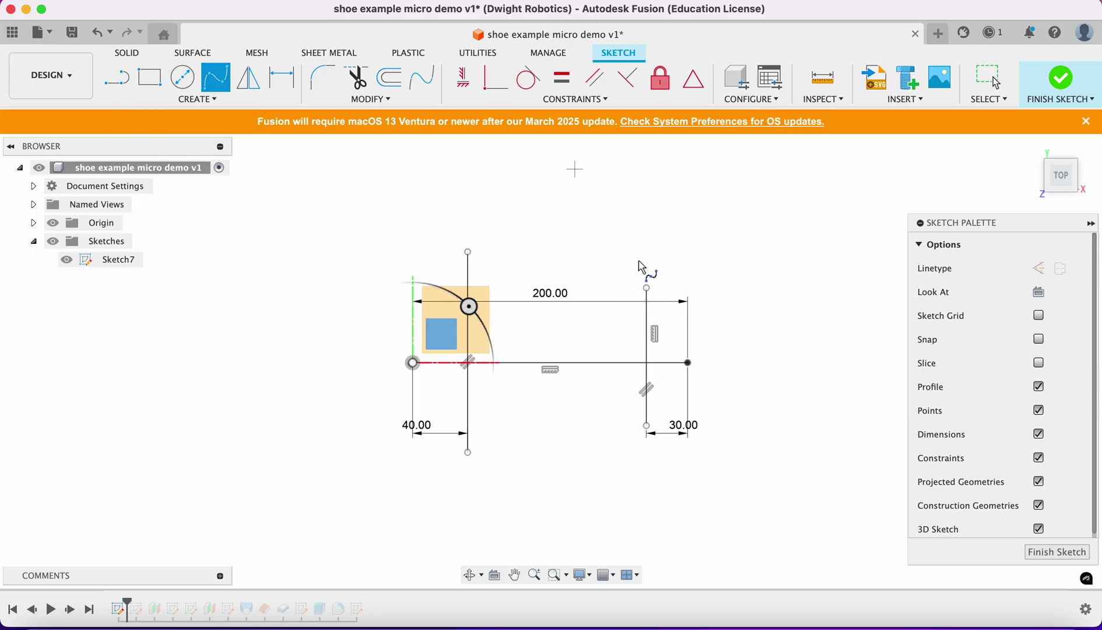
pyautogui.click(688, 363)
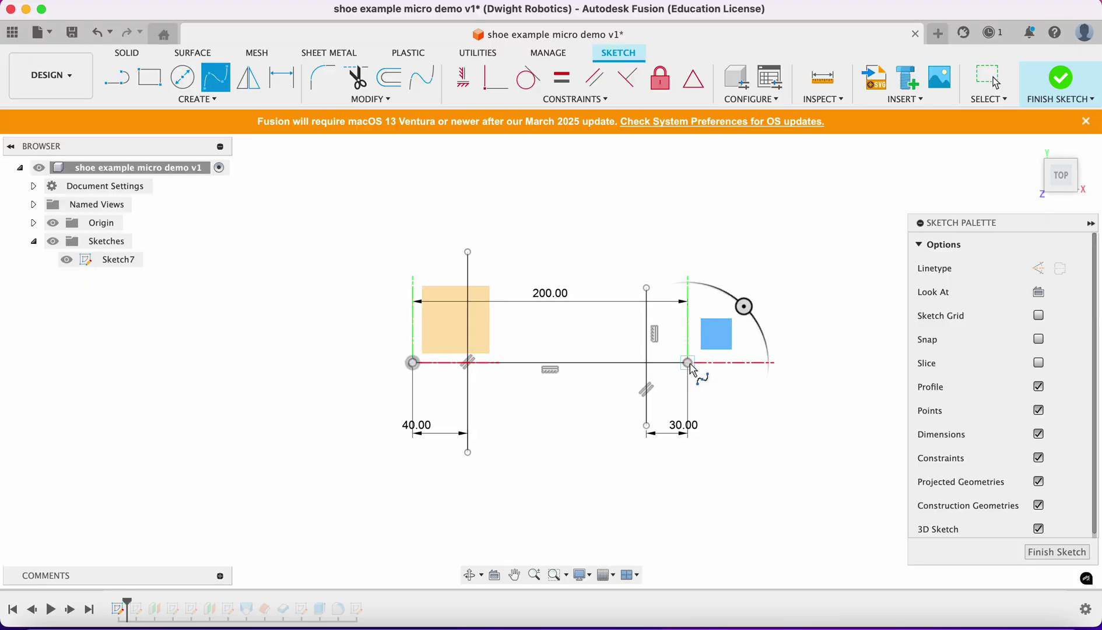
pyautogui.click(646, 287)
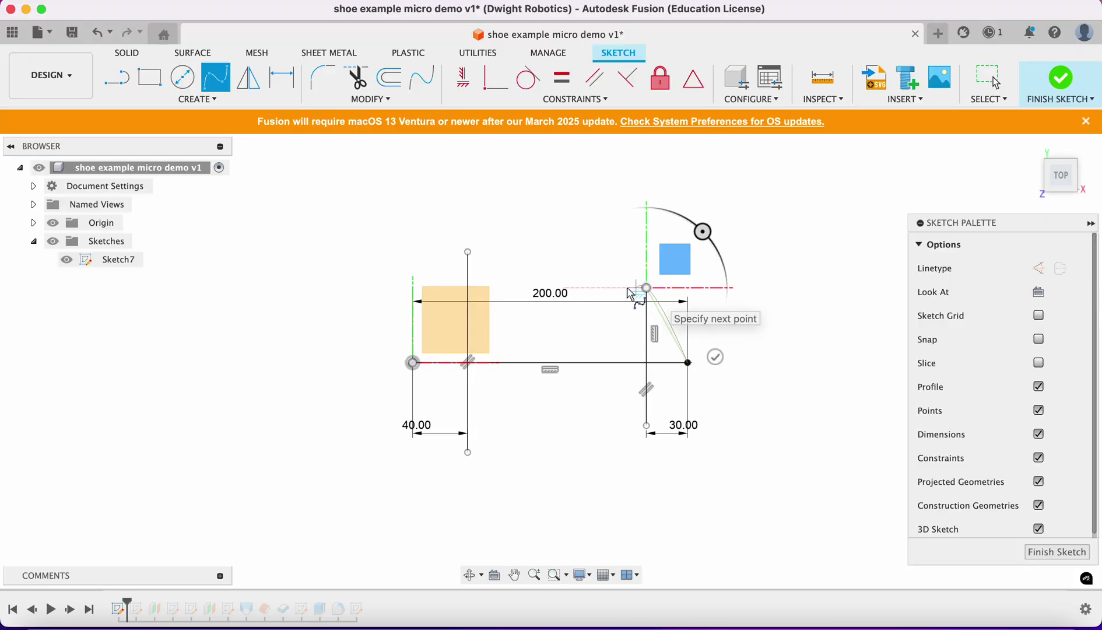
pyautogui.click(529, 278)
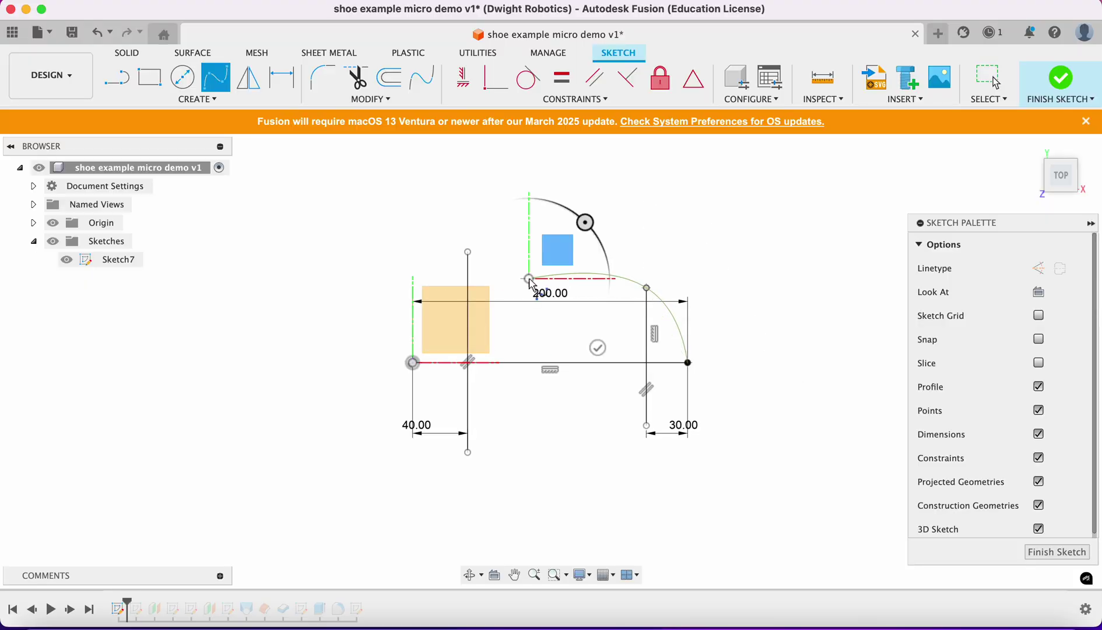
pyautogui.click(468, 251)
pyautogui.click(413, 364)
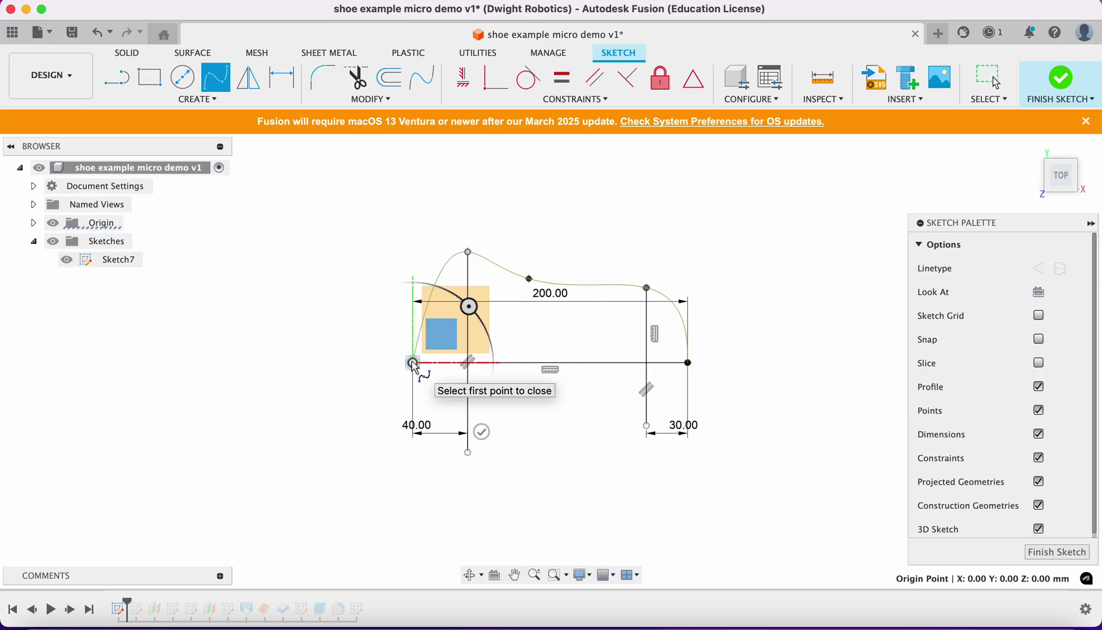
pyautogui.click(467, 452)
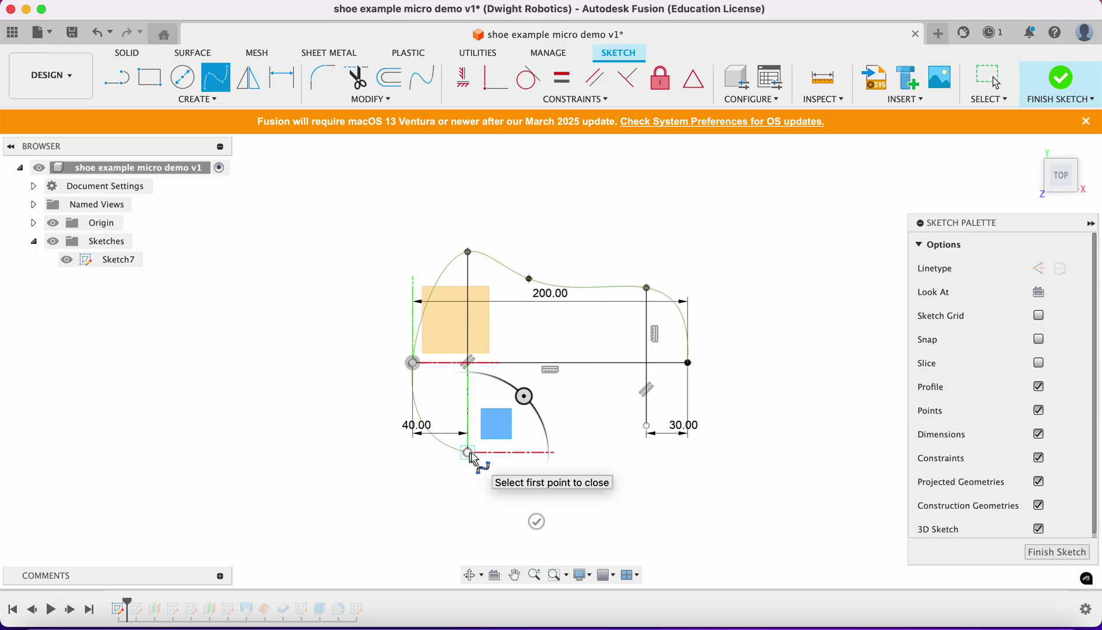
pyautogui.click(581, 438)
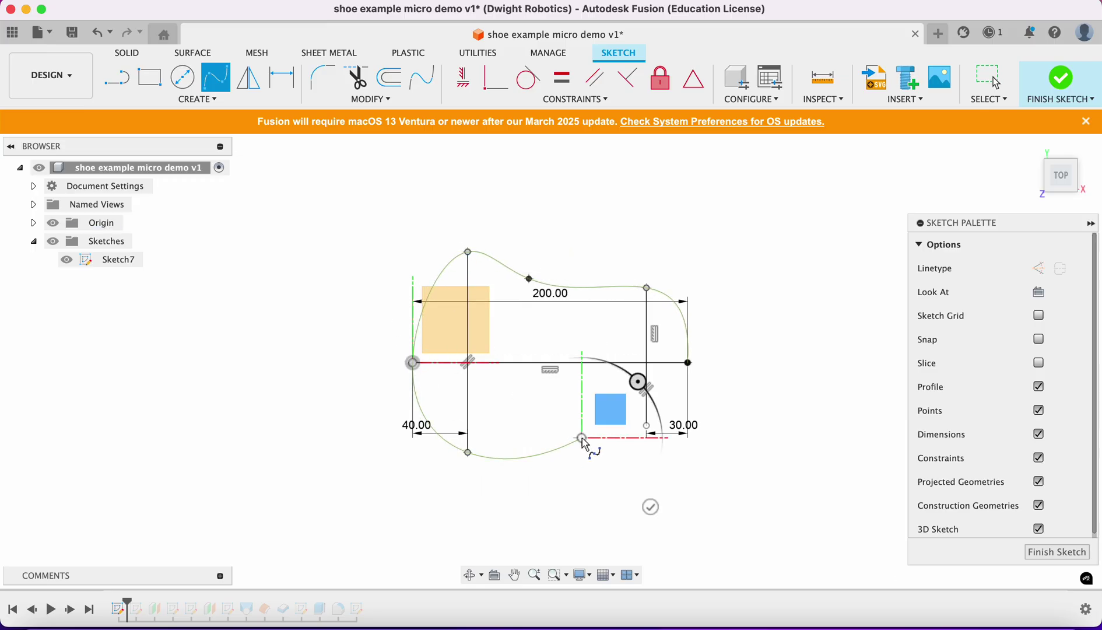
pyautogui.click(647, 426)
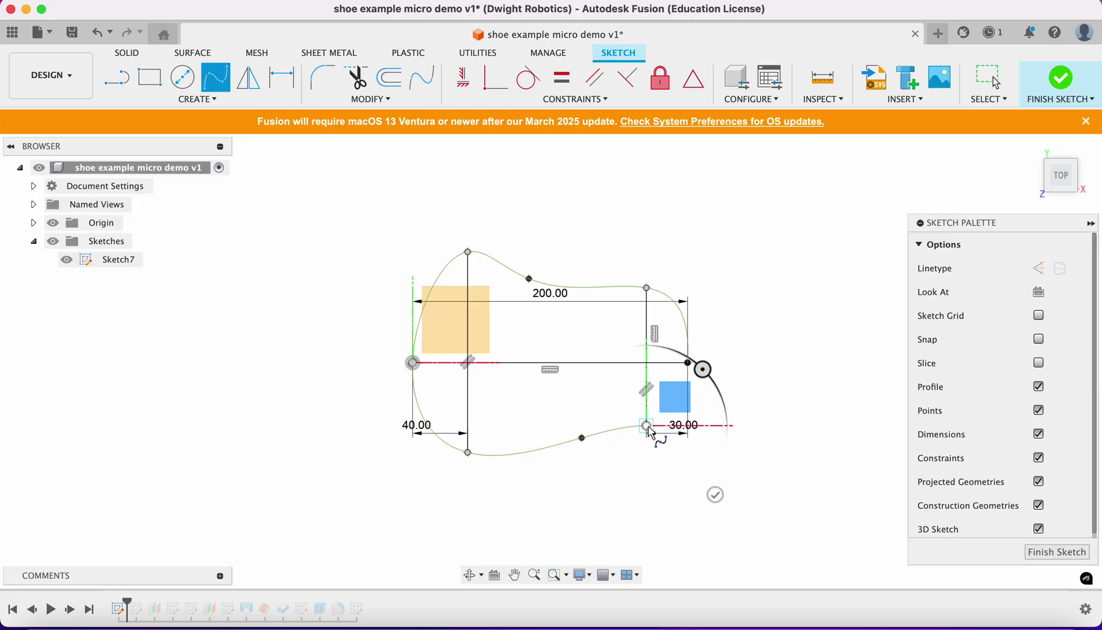
pyautogui.click(689, 364)
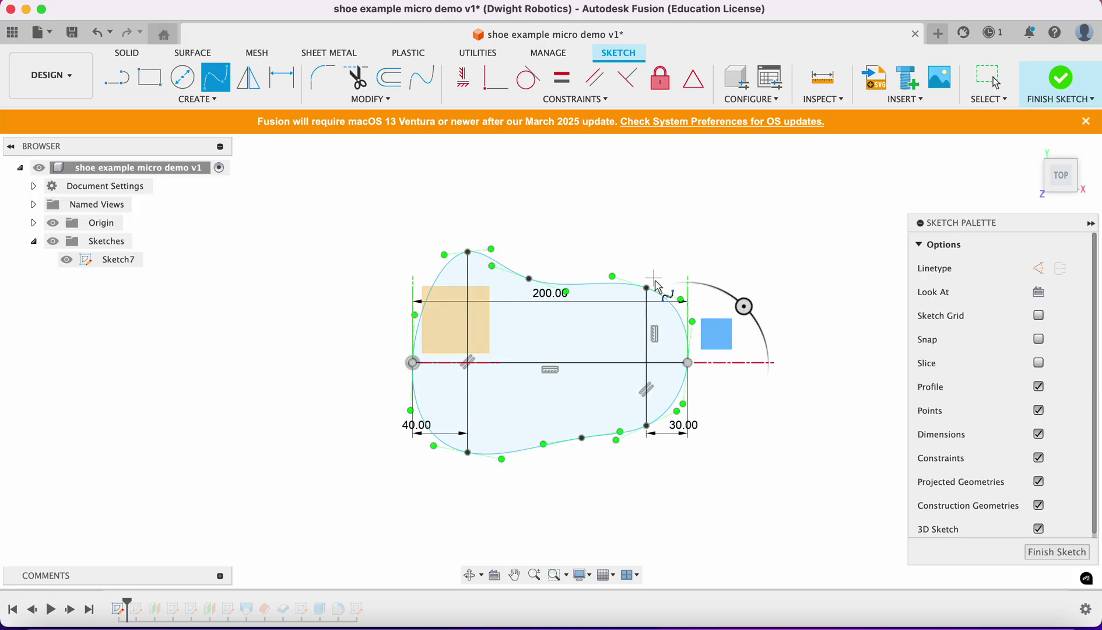
pyautogui.press('Escape')
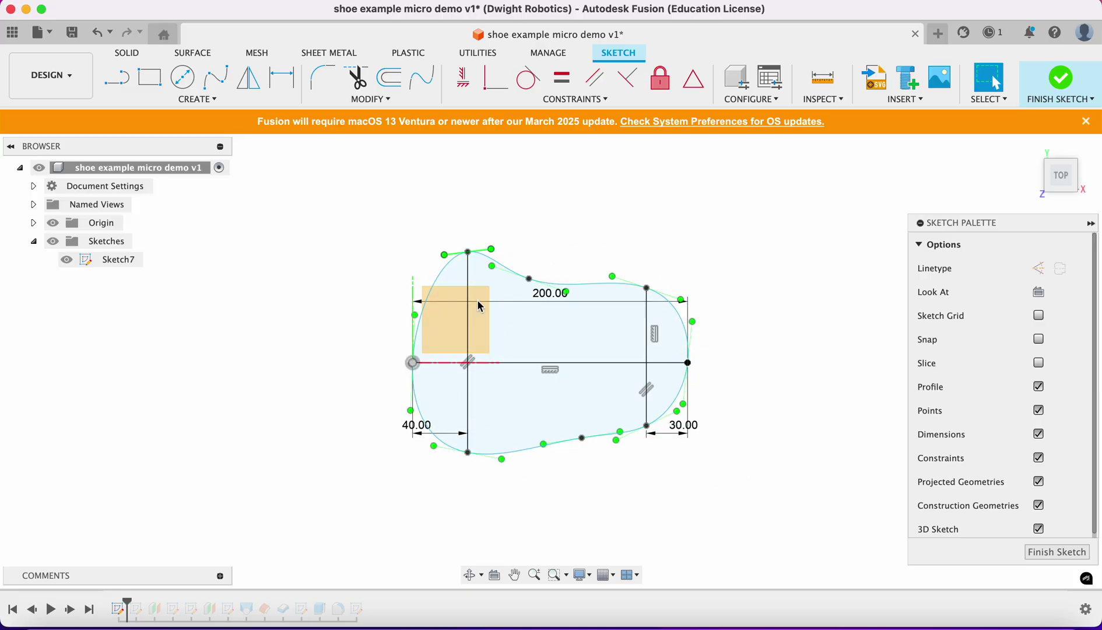
# Step: Shorten the vertical line near the origin by moving both its ends inward with the spline, the upper end to about Y 56 mm
pyautogui.click(469, 339)
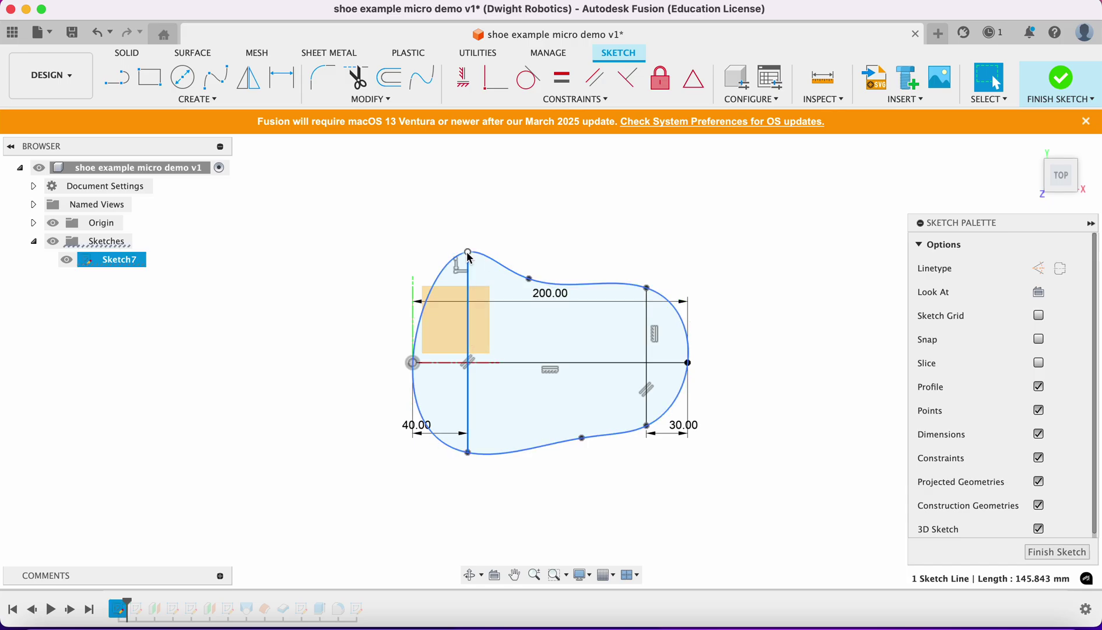
pyautogui.moveTo(467, 252); pyautogui.dragTo(468, 273)
pyautogui.click(469, 453)
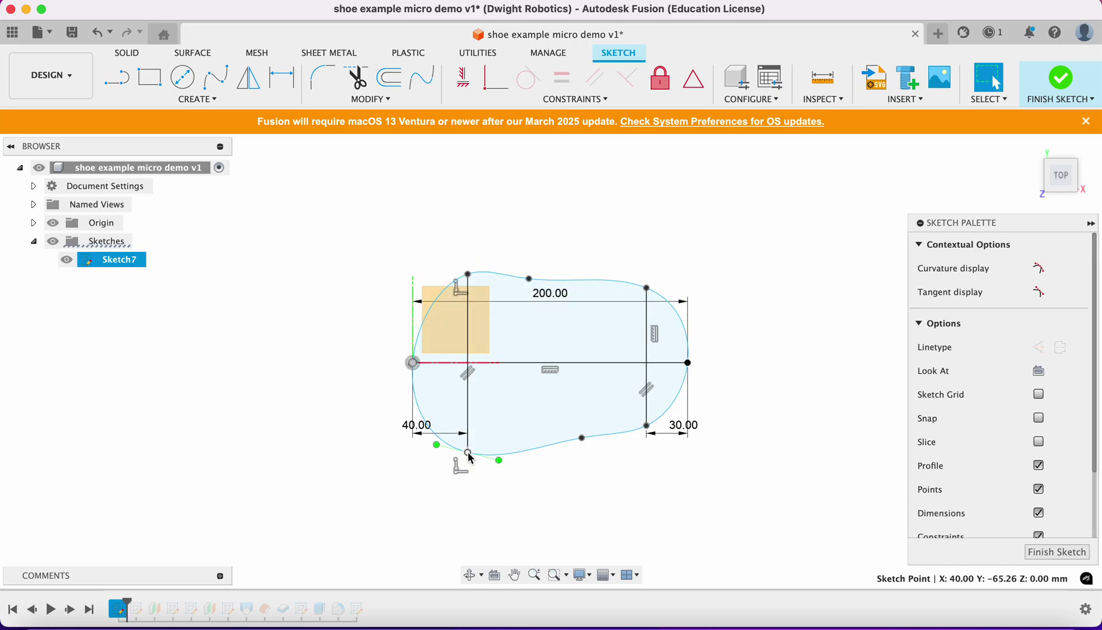
pyautogui.press('m')
pyautogui.click(869, 510)
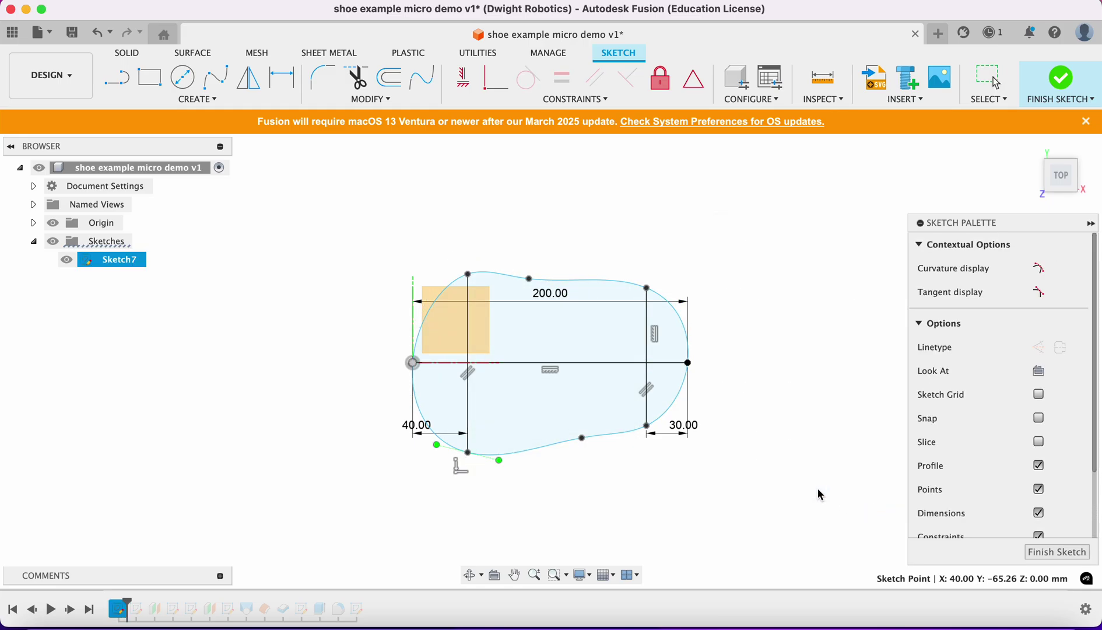
pyautogui.click(468, 396)
pyautogui.rightClick(466, 398)
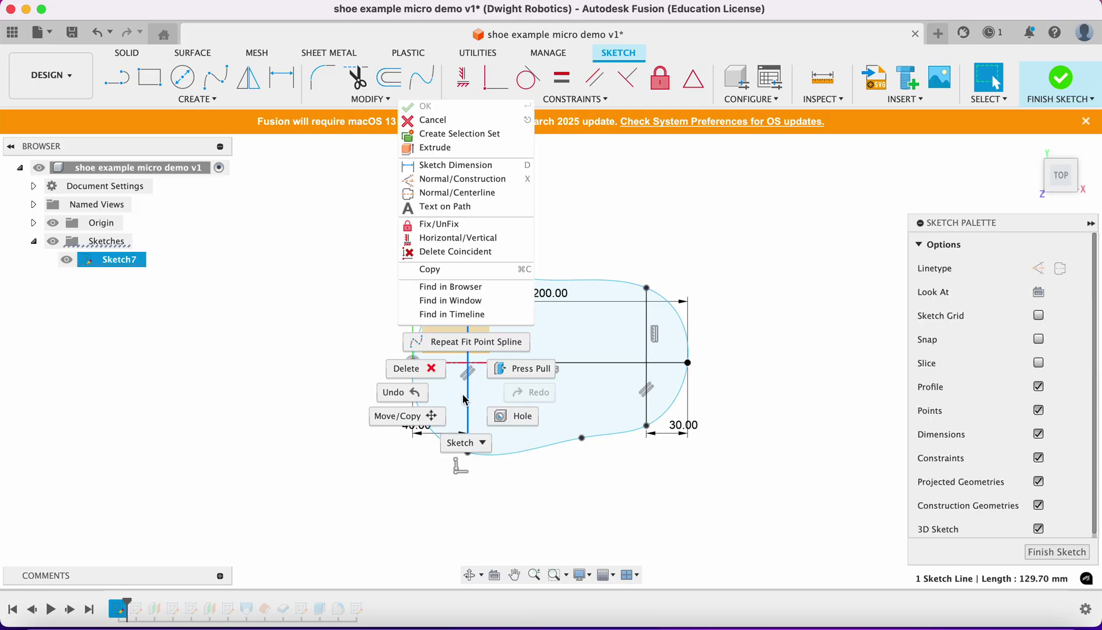
pyautogui.press('Escape')
pyautogui.moveTo(468, 452)
pyautogui.mouseDown()
pyautogui.moveTo(468, 376)
pyautogui.moveTo(467, 437)
pyautogui.mouseUp()
pyautogui.moveTo(467, 275); pyautogui.dragTo(461, 285)
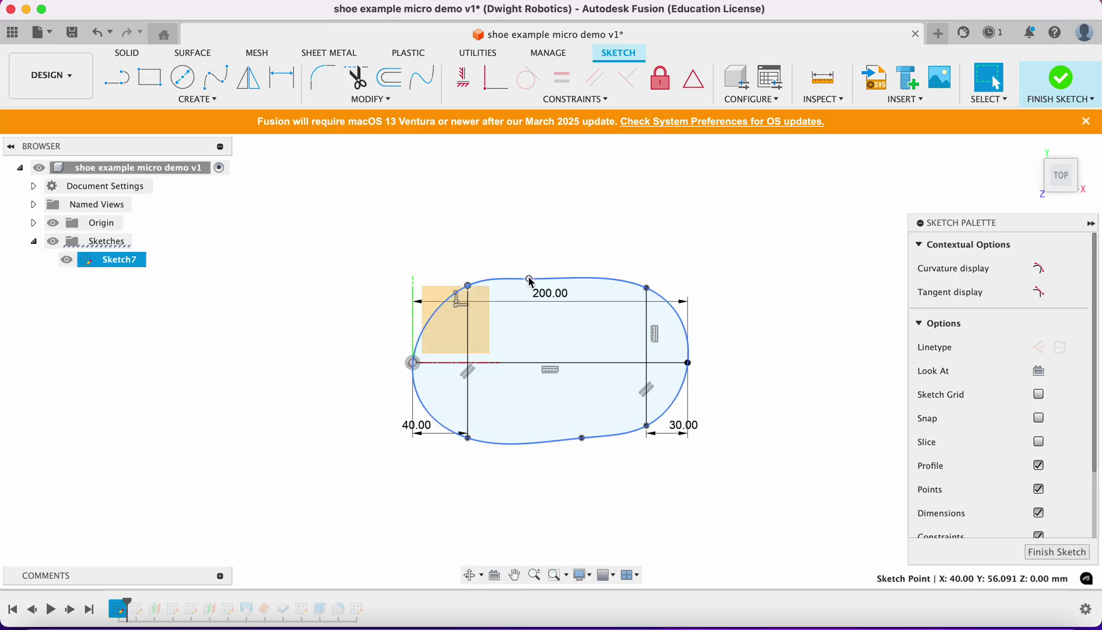
# Step: Move both intermediate spline points inward to about Y 43 and Y -47 mm, and shorten the far vertical line, its upper end to about Y 35 mm
pyautogui.moveTo(530, 278); pyautogui.dragTo(560, 303)
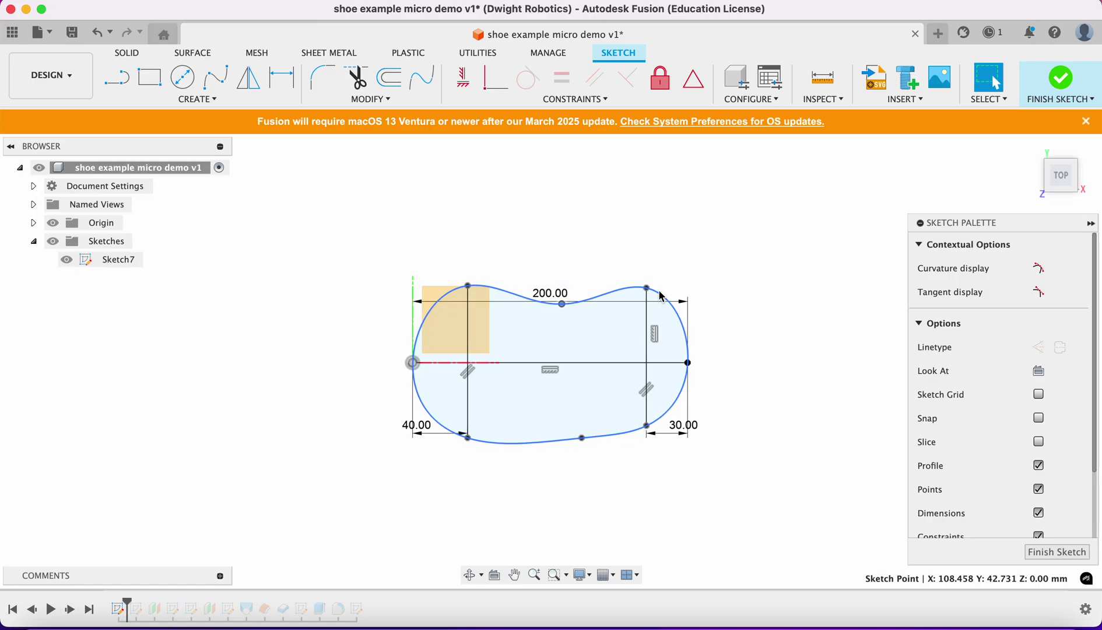
pyautogui.moveTo(647, 288); pyautogui.dragTo(647, 313)
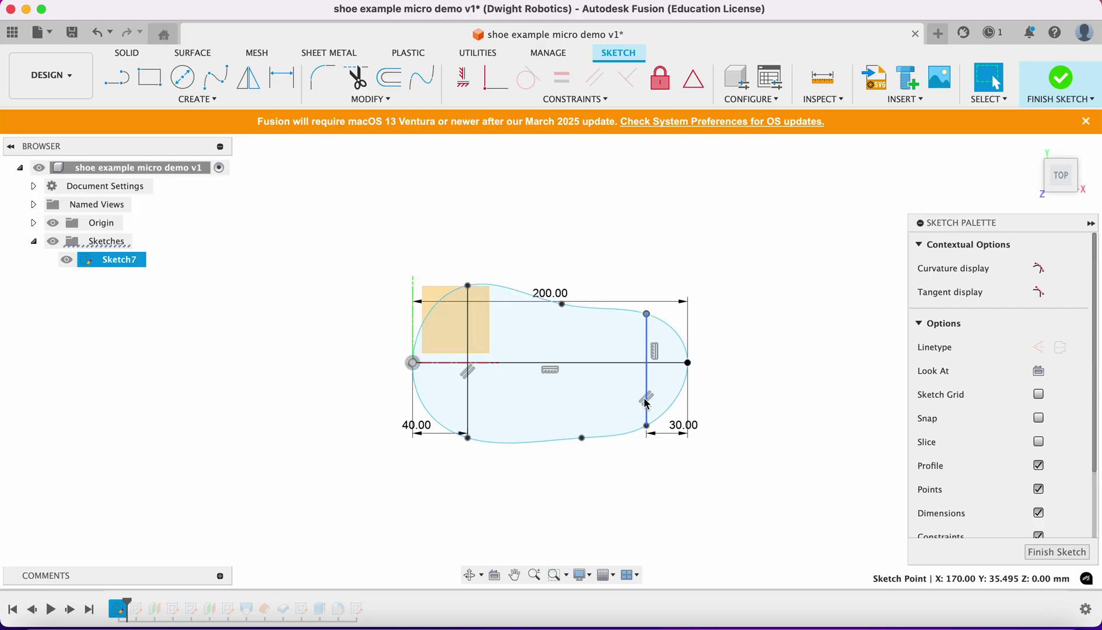
pyautogui.moveTo(647, 426); pyautogui.dragTo(646, 414)
pyautogui.moveTo(583, 439); pyautogui.dragTo(587, 427)
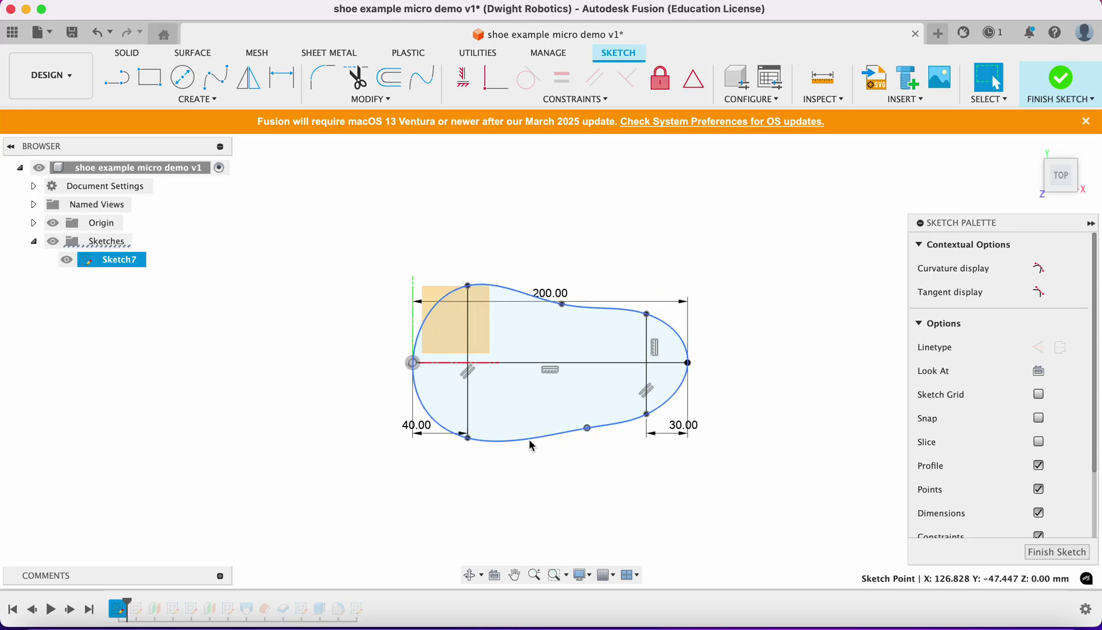
# Step: Narrow the outline near the origin: vertical line ends at about Y -43 and Y 44 mm, upper intermediate spline point at about Y 34 mm
pyautogui.moveTo(470, 439); pyautogui.dragTo(469, 422)
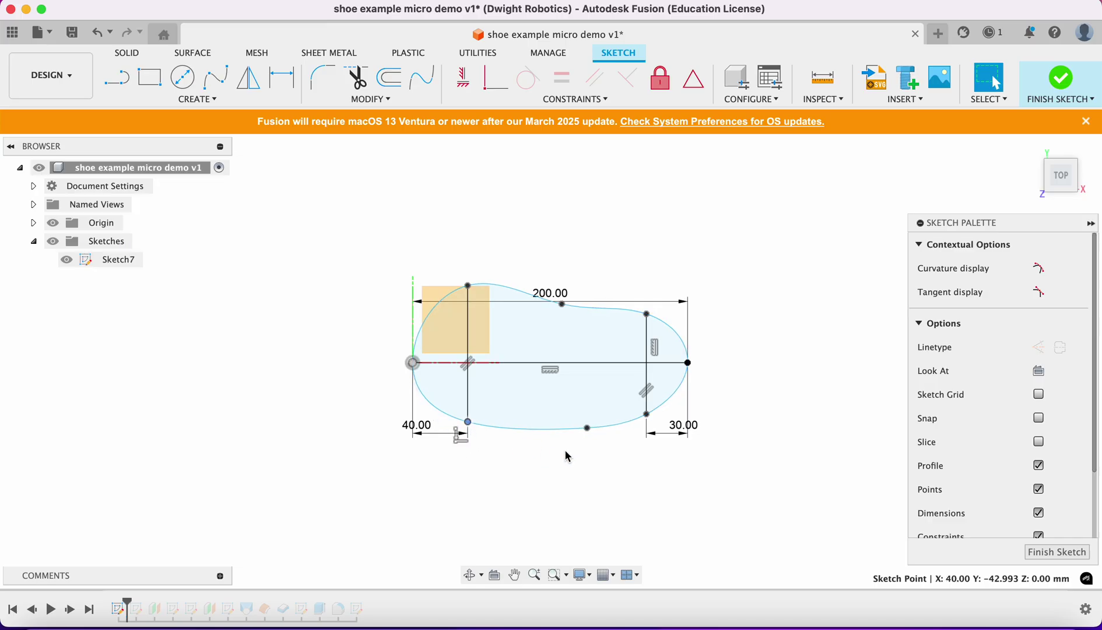
pyautogui.moveTo(562, 304); pyautogui.dragTo(557, 314)
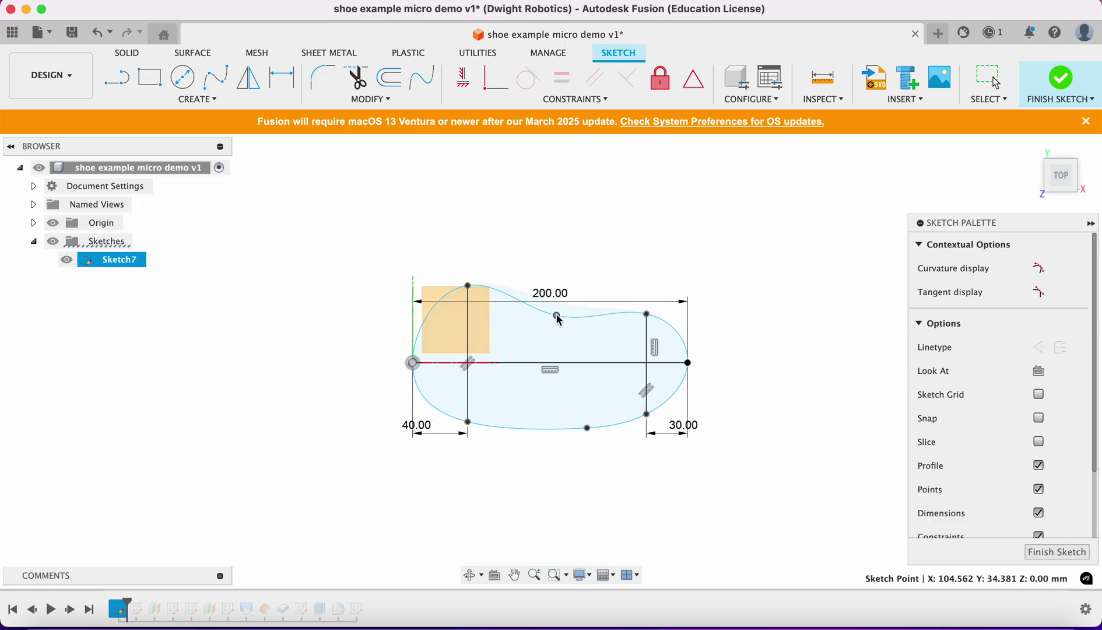
pyautogui.moveTo(468, 285); pyautogui.dragTo(467, 301)
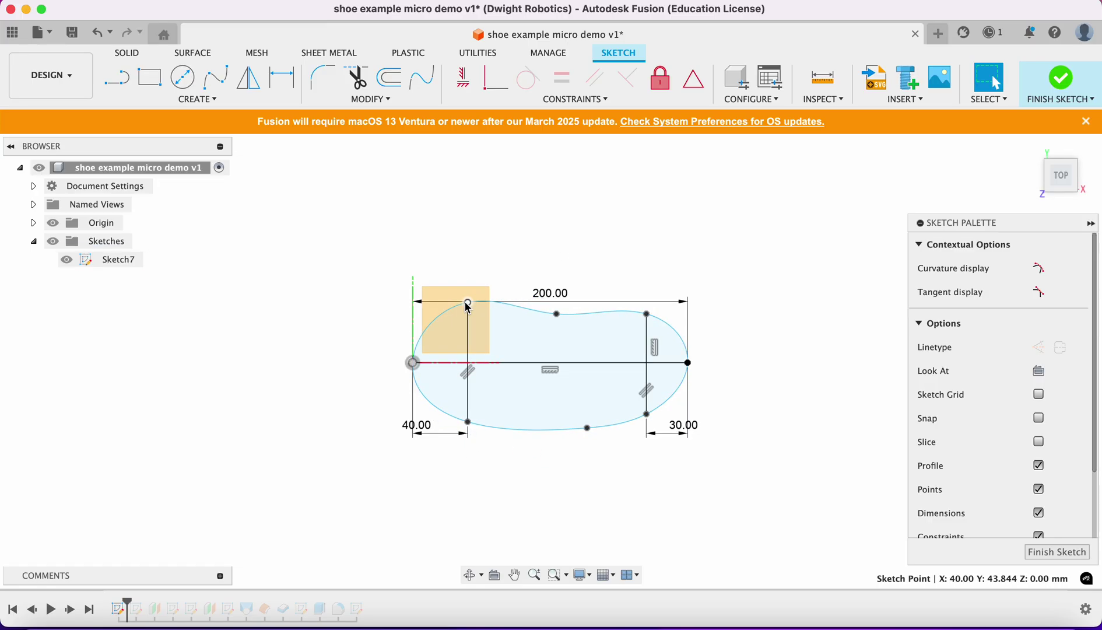
# Step: Set the distance from the origin to the nearer vertical line to 50 mm, and bulge the spline outward at that line's lower end
pyautogui.doubleClick(417, 425)
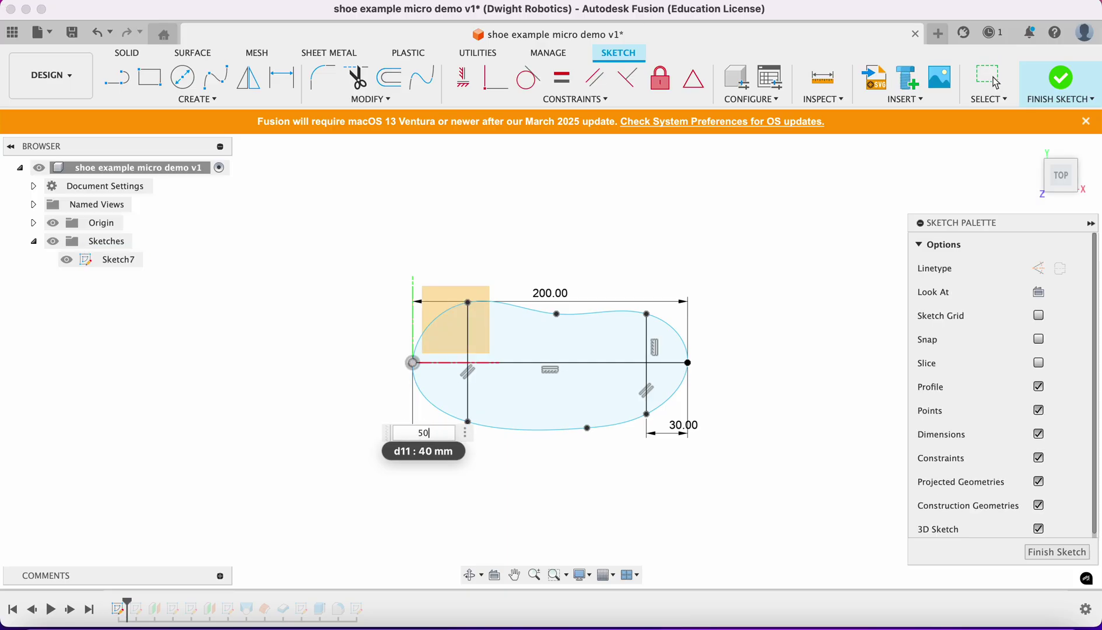
pyautogui.press('Return')
pyautogui.click(482, 421)
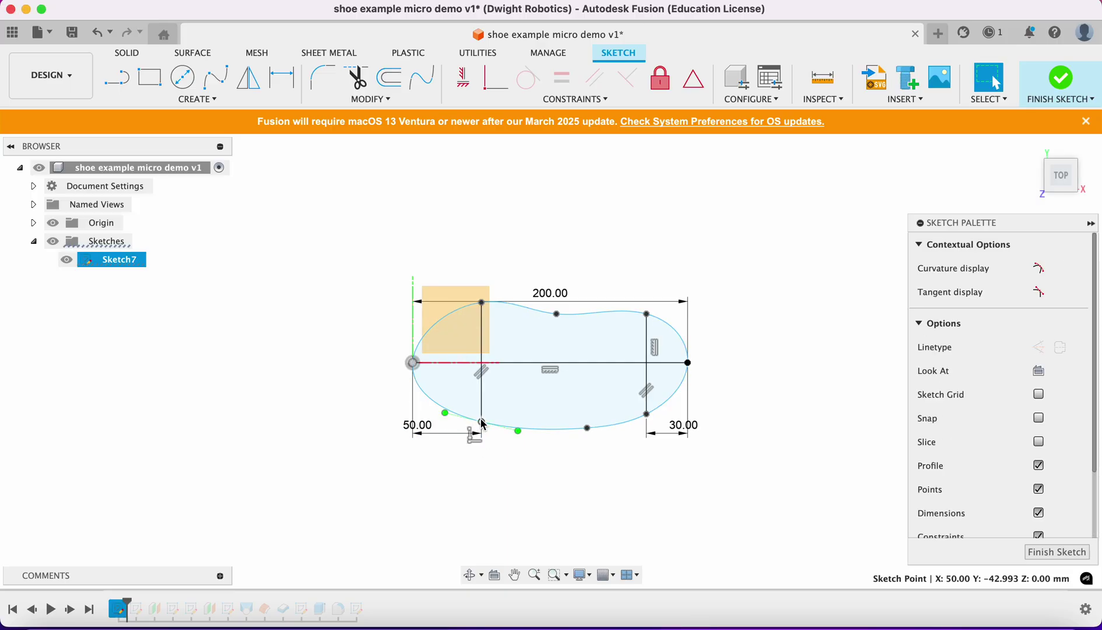
pyautogui.moveTo(445, 413)
pyautogui.mouseDown()
pyautogui.moveTo(443, 424)
pyautogui.moveTo(520, 458)
pyautogui.mouseUp()
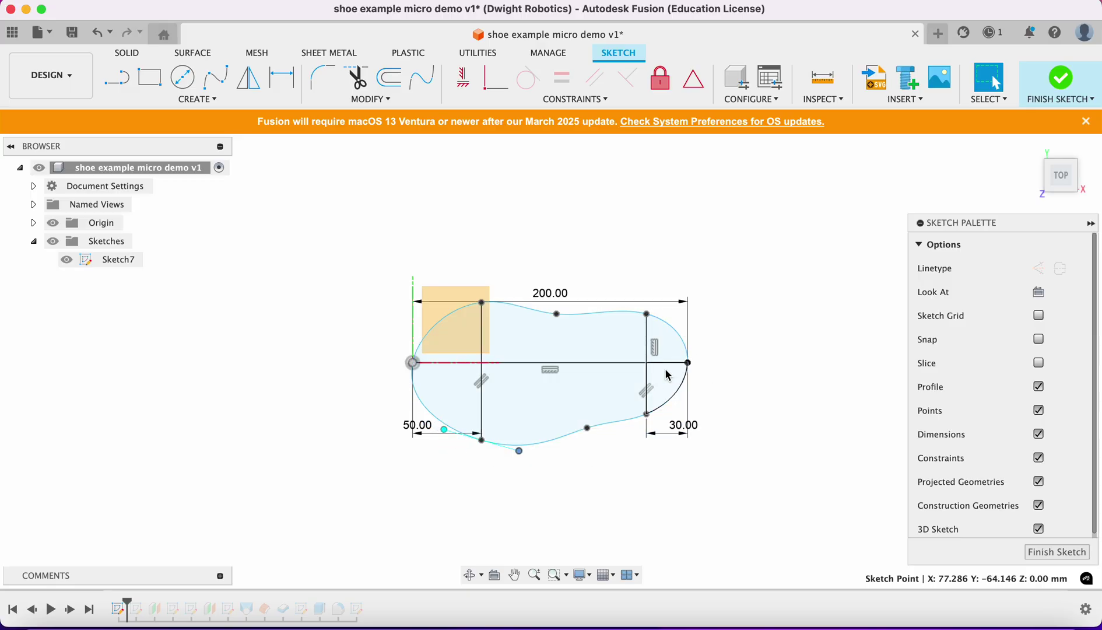
# Step: Set the horizontal centre line's length to 300 mm
pyautogui.doubleClick(546, 293)
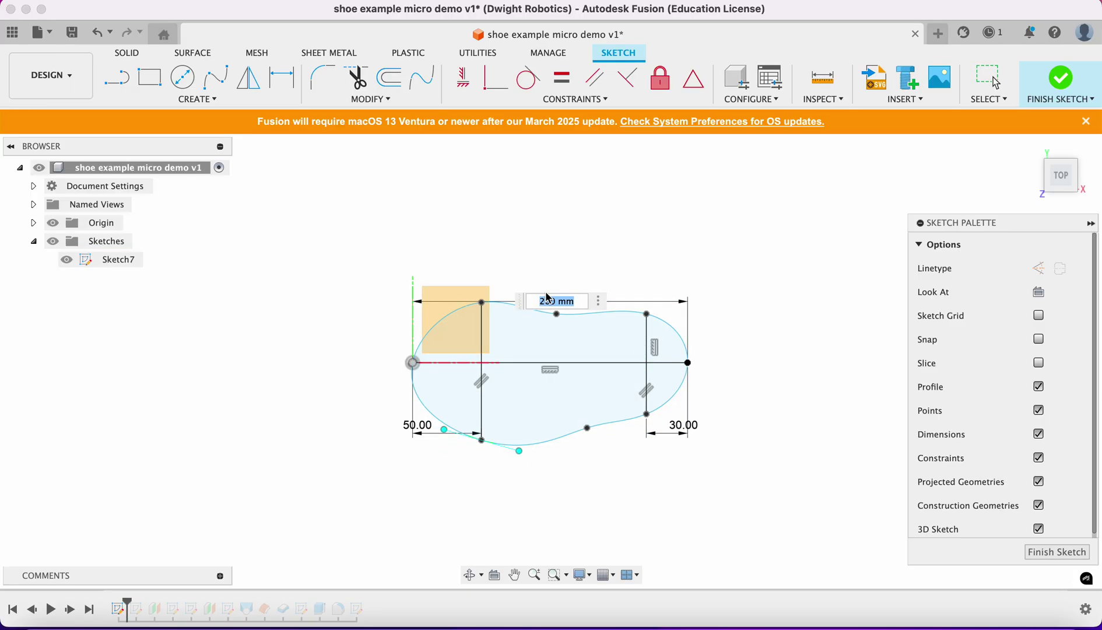
pyautogui.write('300')
pyautogui.press('Return')
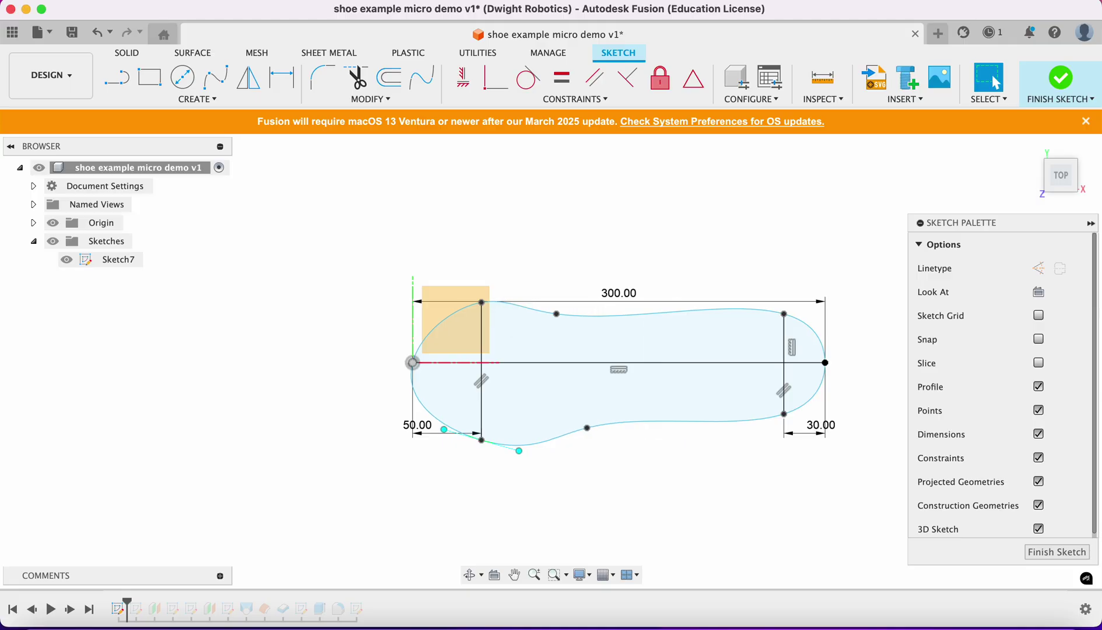
# Step: Move both intermediate spline points away from the origin, the lower one to about X 164, Y -55 mm, and finish the sketch
pyautogui.moveTo(556, 314); pyautogui.dragTo(622, 316)
pyautogui.moveTo(588, 430); pyautogui.dragTo(637, 437)
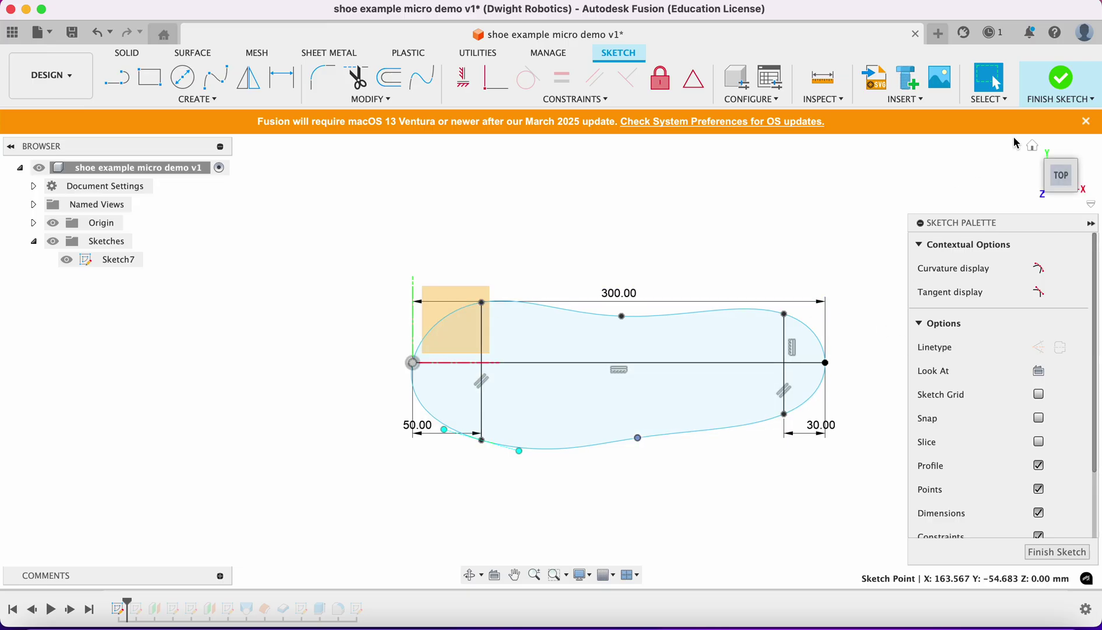
pyautogui.click(1060, 81)
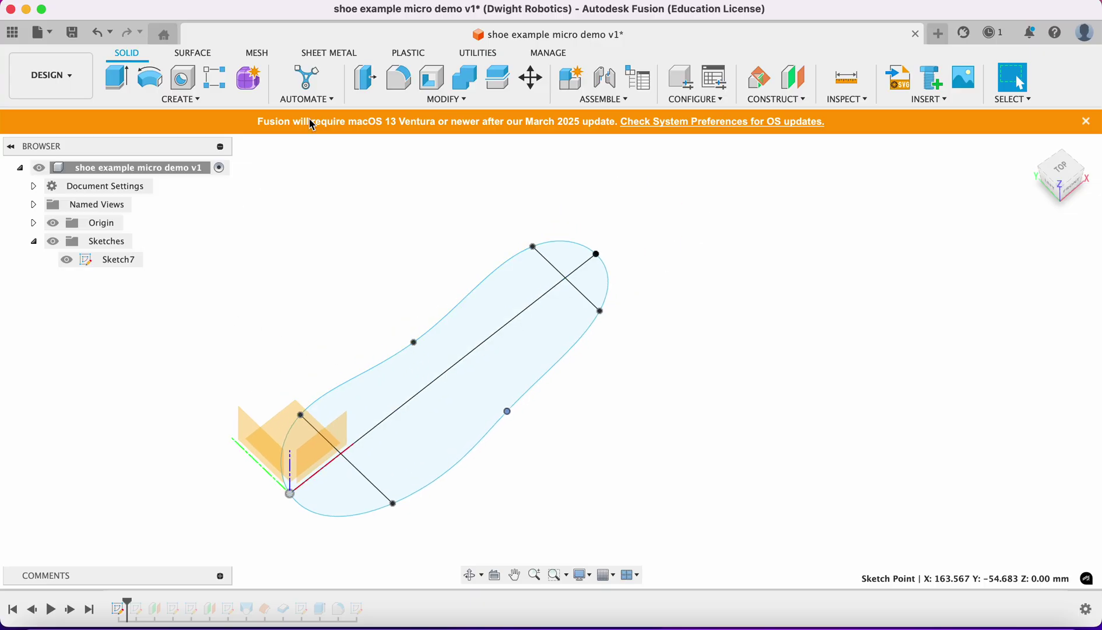
# Step: Create an offset plane 125 mm above the XY plane
pyautogui.click(795, 80)
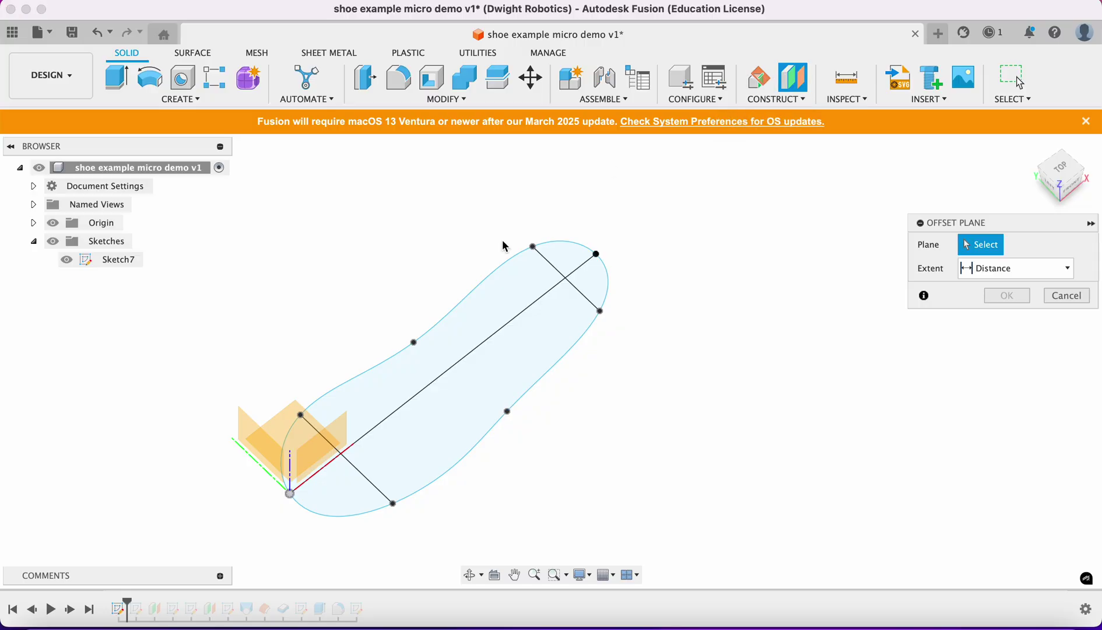
pyautogui.click(295, 427)
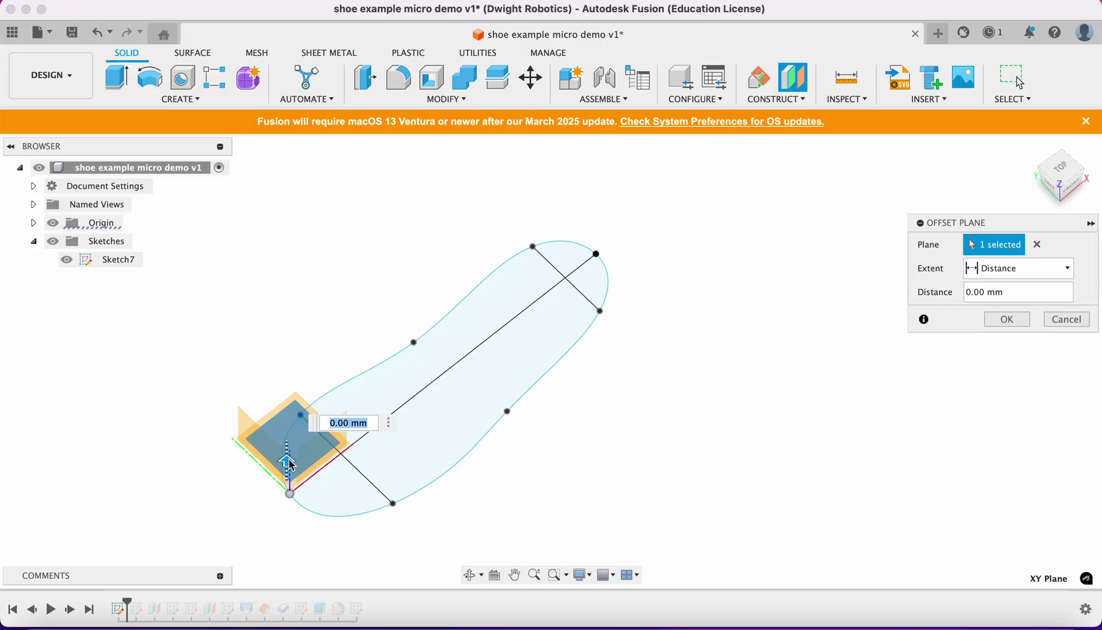
pyautogui.moveTo(287, 463); pyautogui.dragTo(287, 290)
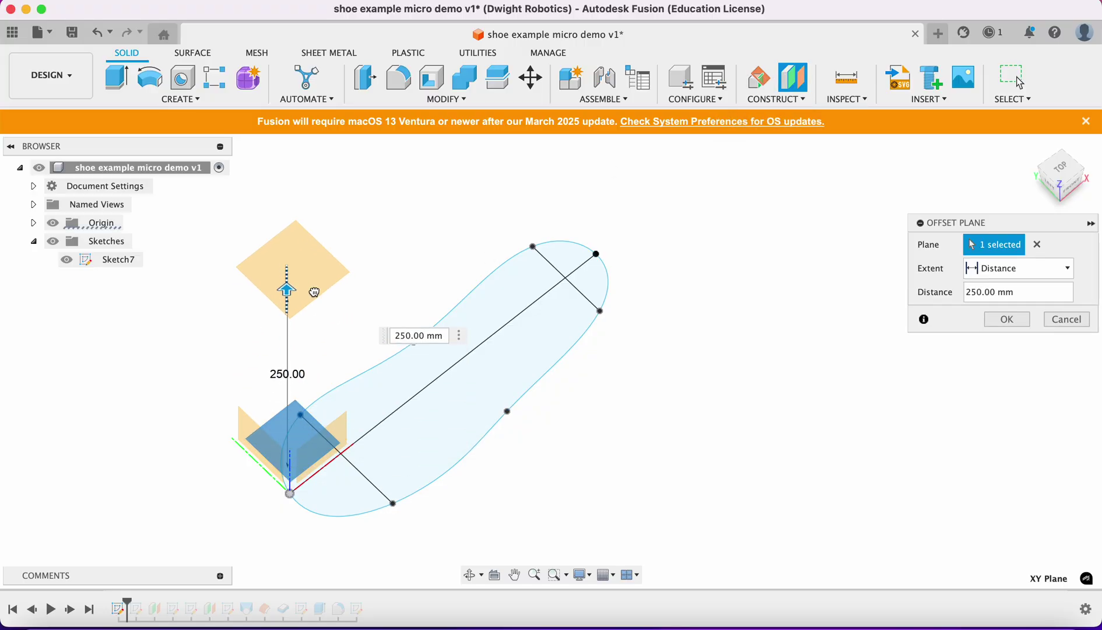
pyautogui.click(1075, 186)
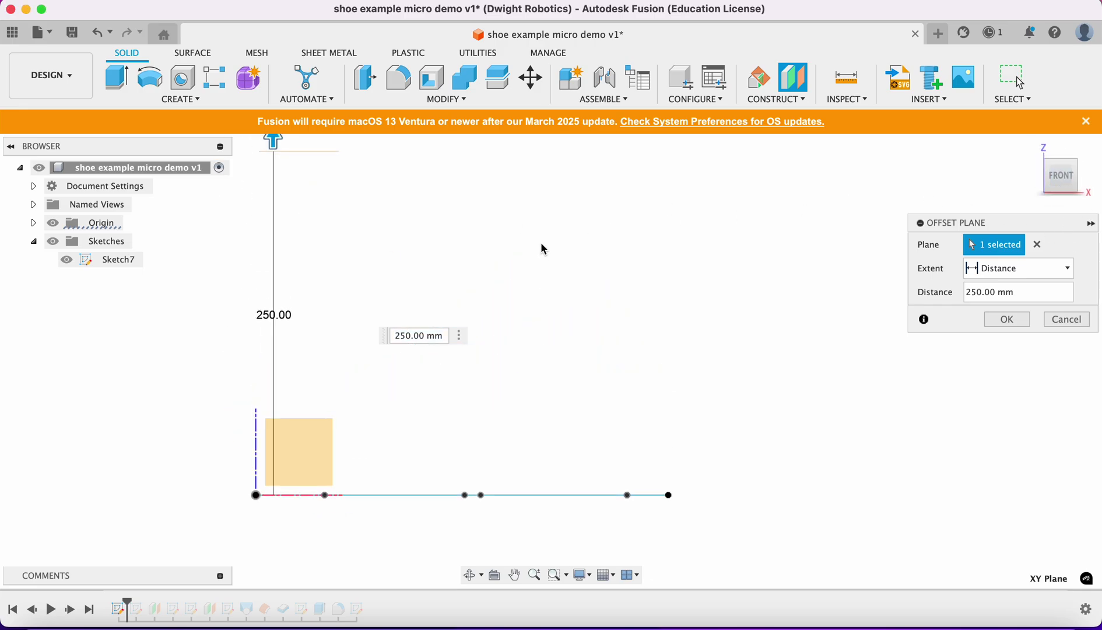
pyautogui.moveTo(382, 219); pyautogui.dragTo(381, 324)
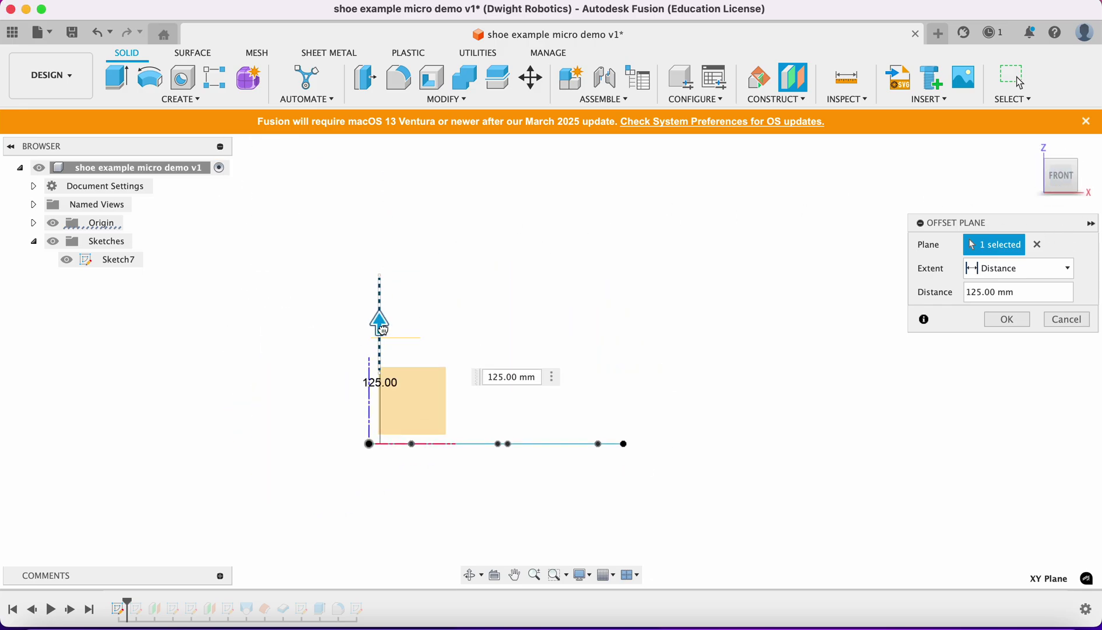
pyautogui.click(1009, 321)
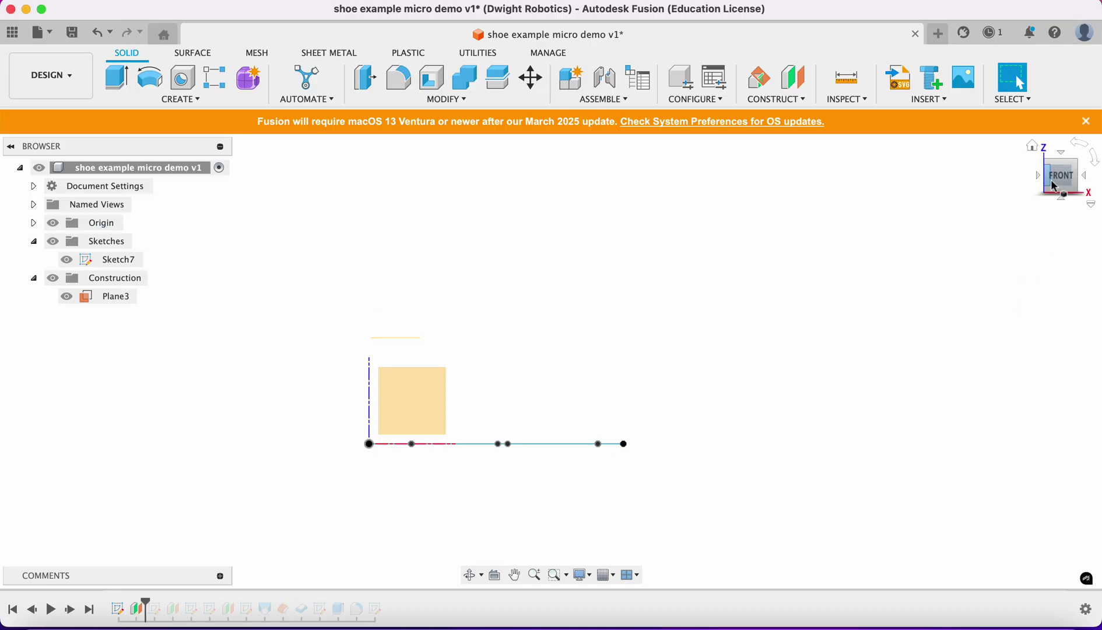
# Step: Create a new sketch on the offset plane above the sole outline
pyautogui.moveTo(1054, 177); pyautogui.dragTo(1044, 219)
pyautogui.click(108, 297)
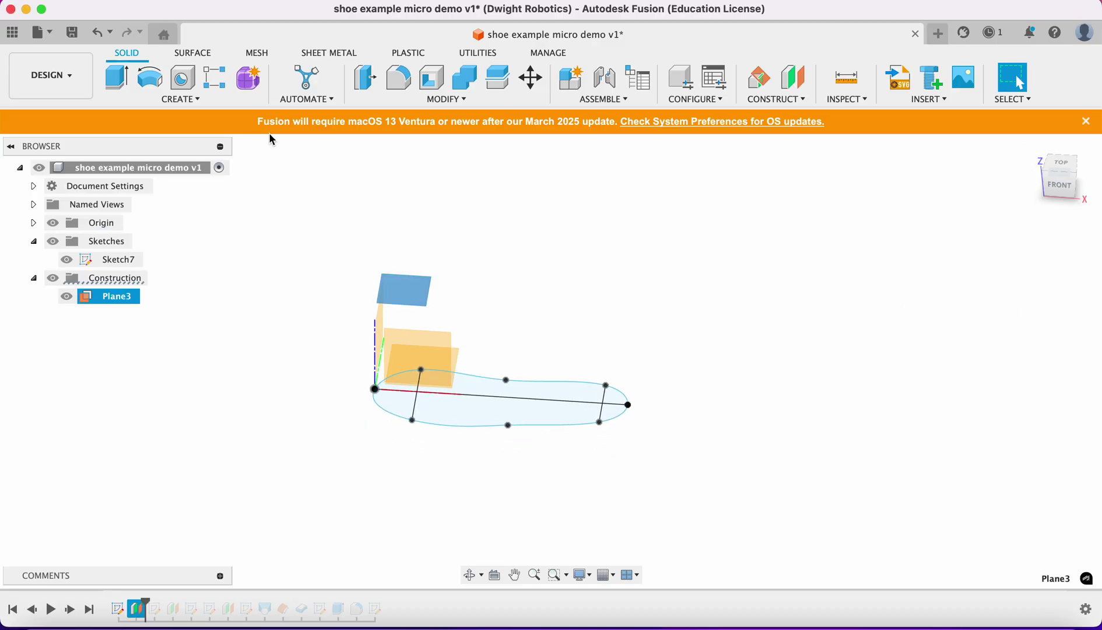
pyautogui.click(185, 100)
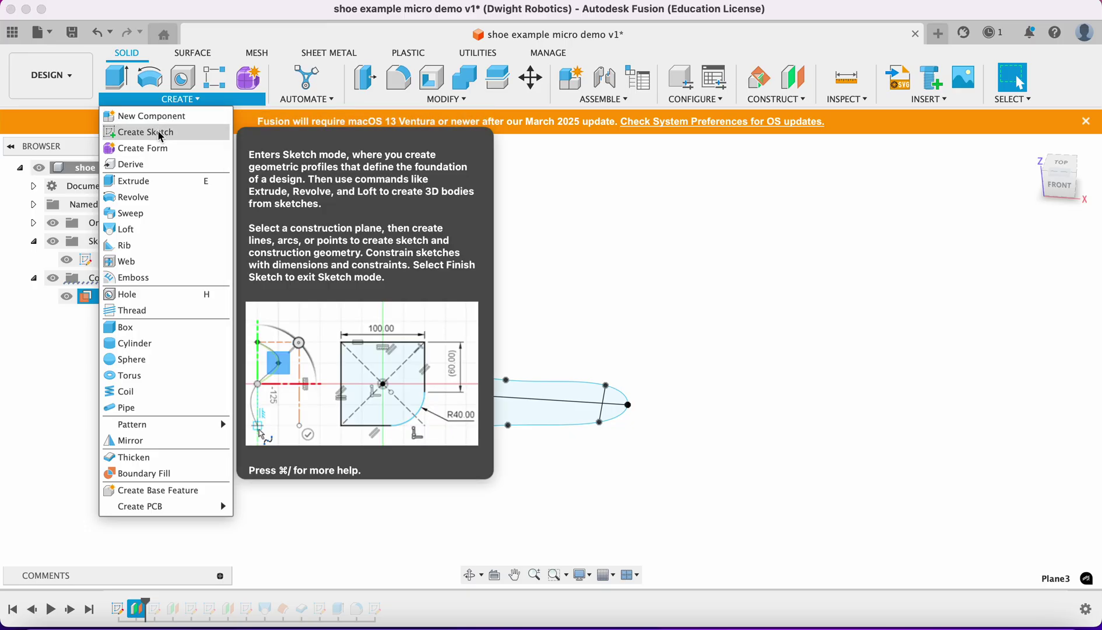
pyautogui.click(159, 132)
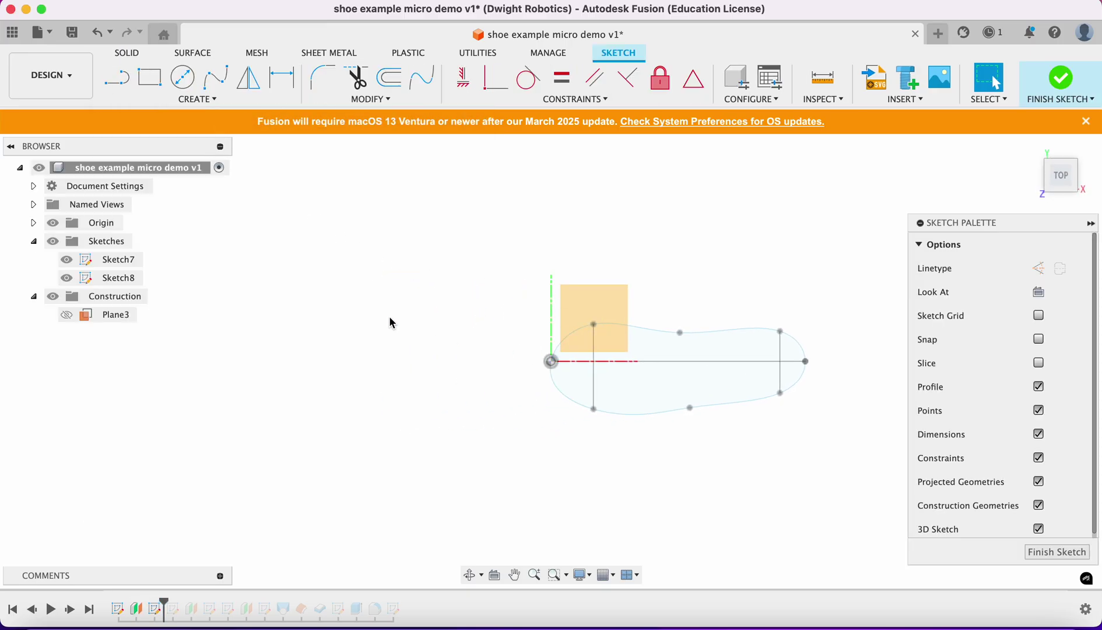
# Step: Draw a closed fit point spline with four points inside the far end of the sole outline
pyautogui.click(215, 77)
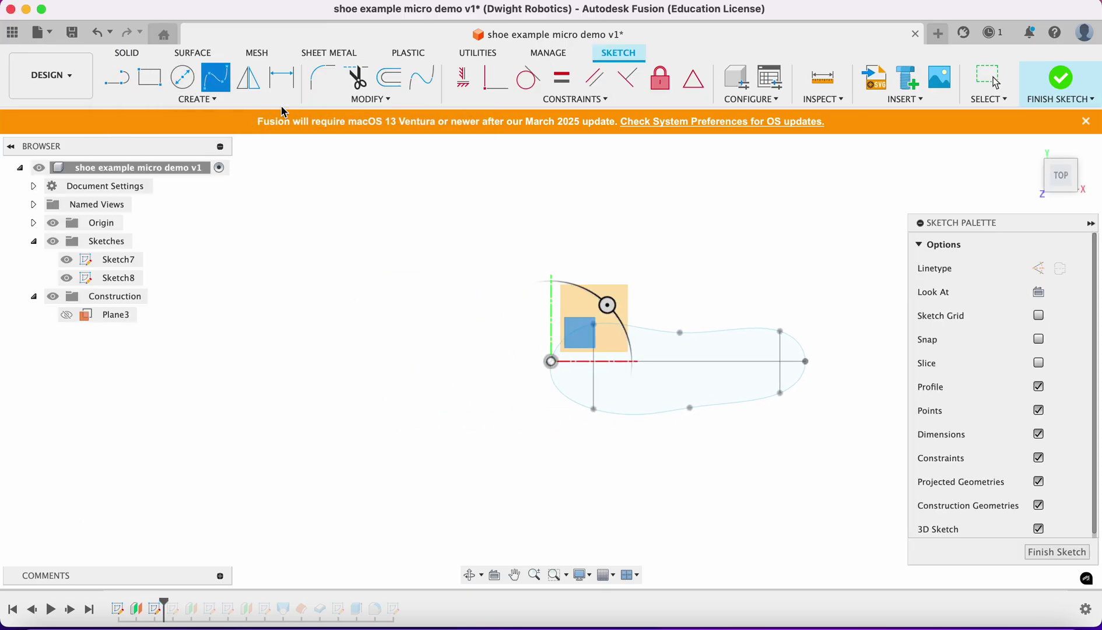
pyautogui.click(766, 342)
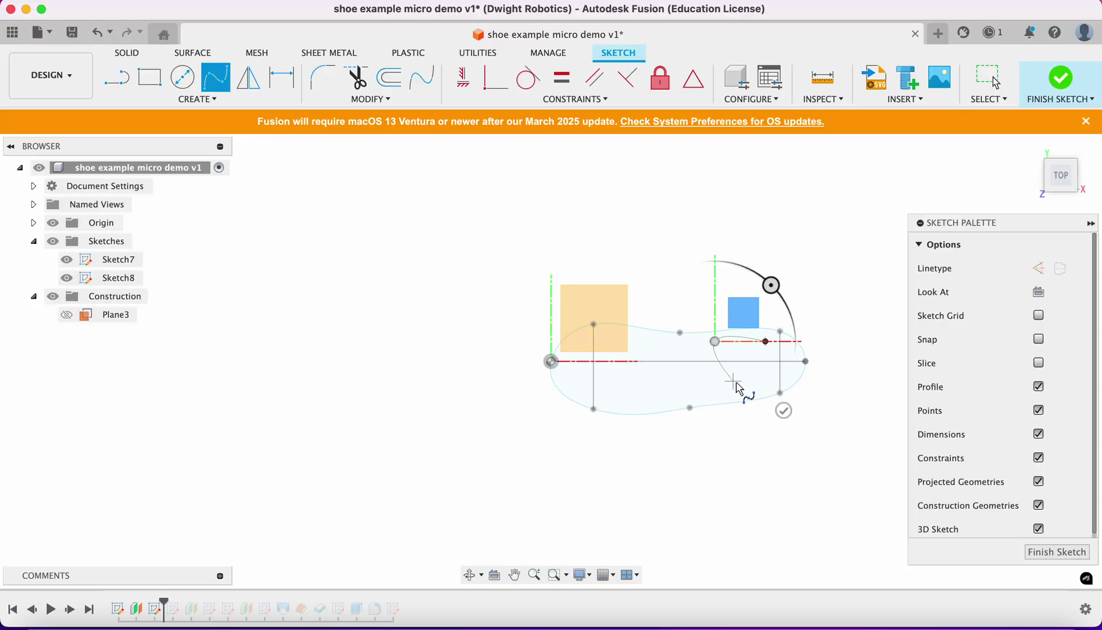
pyautogui.click(737, 383)
pyautogui.click(791, 367)
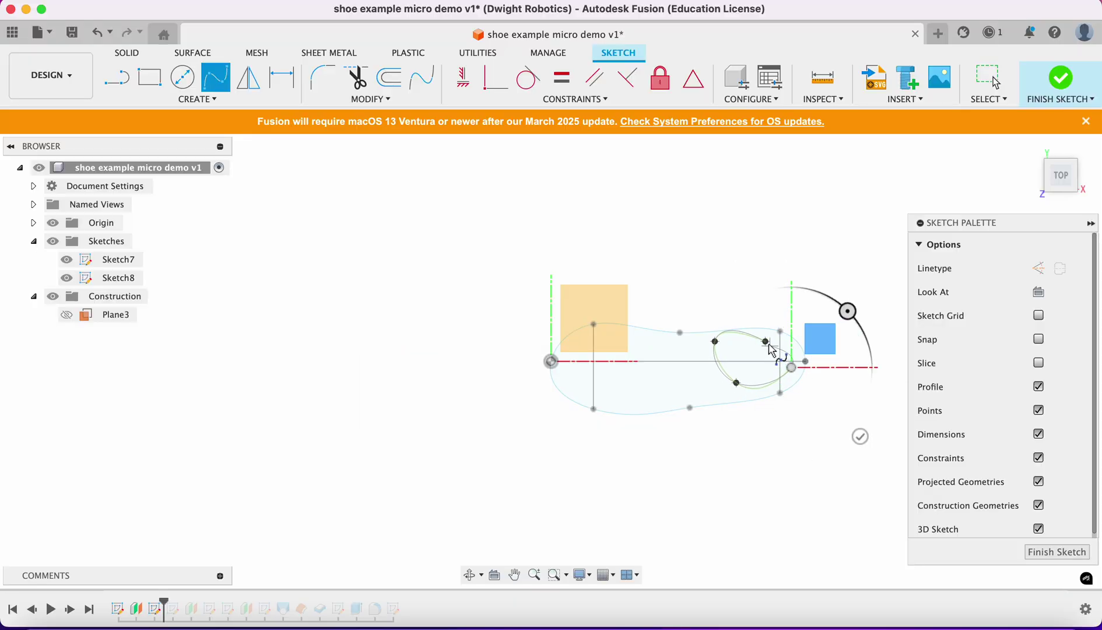
pyautogui.click(767, 342)
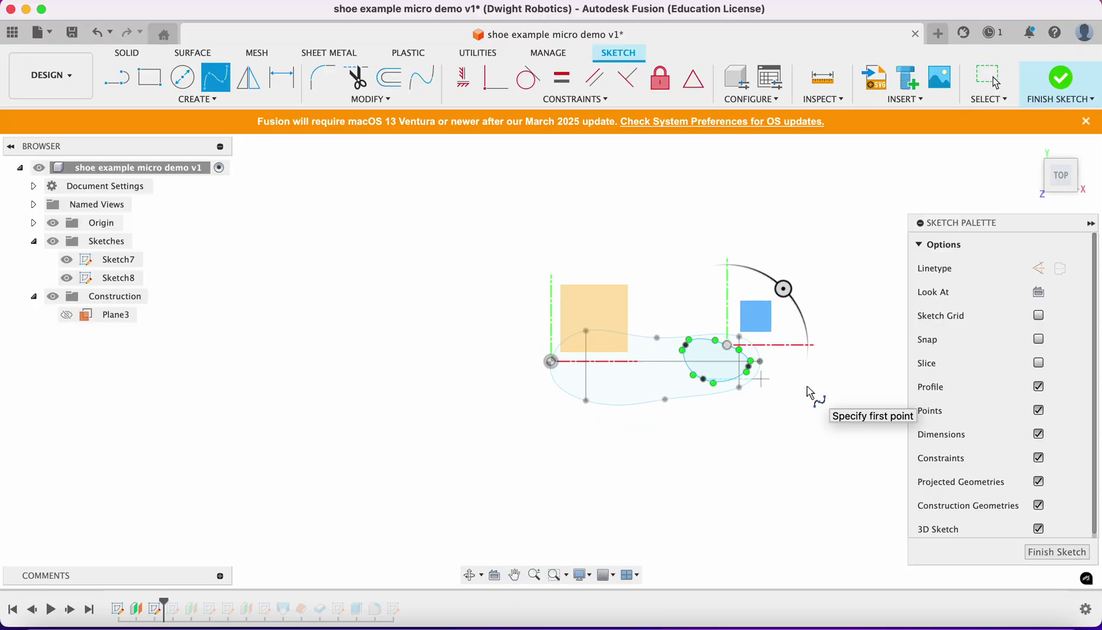
pyautogui.press('Escape')
# Step: Shape the small spline into an oval spanning about X 190 to 284 mm and Y -31 to 28 mm, and finish the sketch
pyautogui.scroll(5, 808, 387)
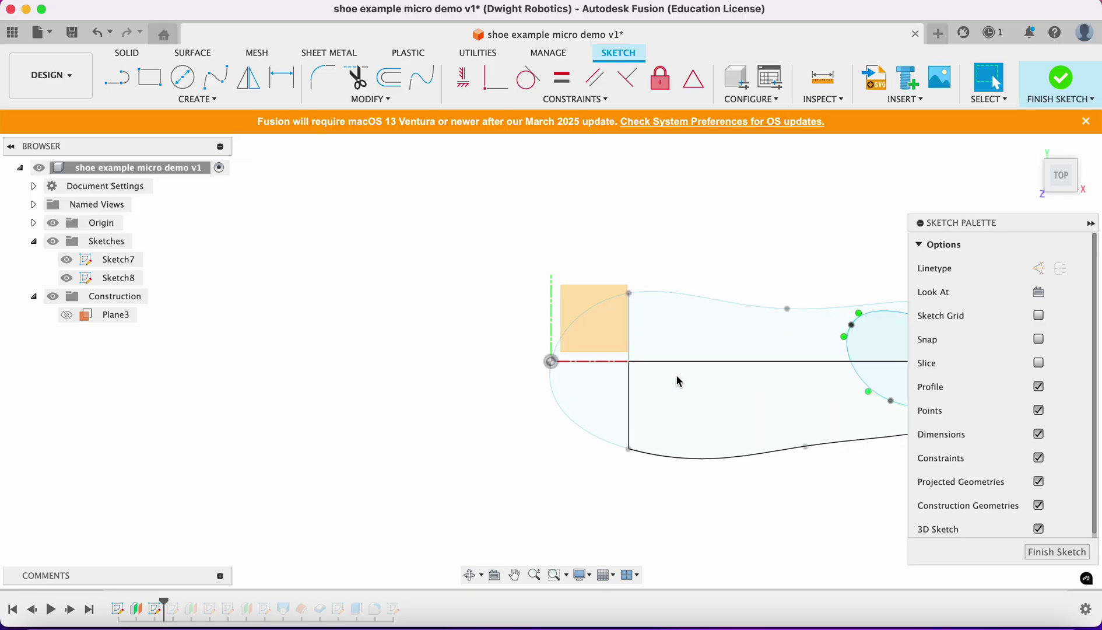
pyautogui.hscroll(5, 849, 388)
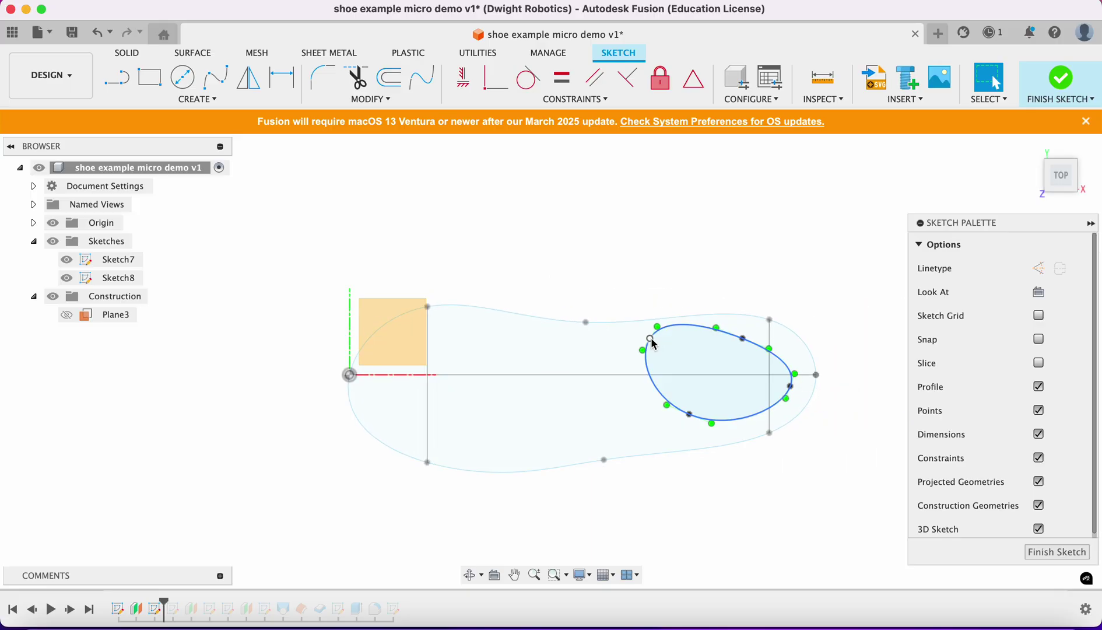
pyautogui.moveTo(648, 356); pyautogui.dragTo(645, 369)
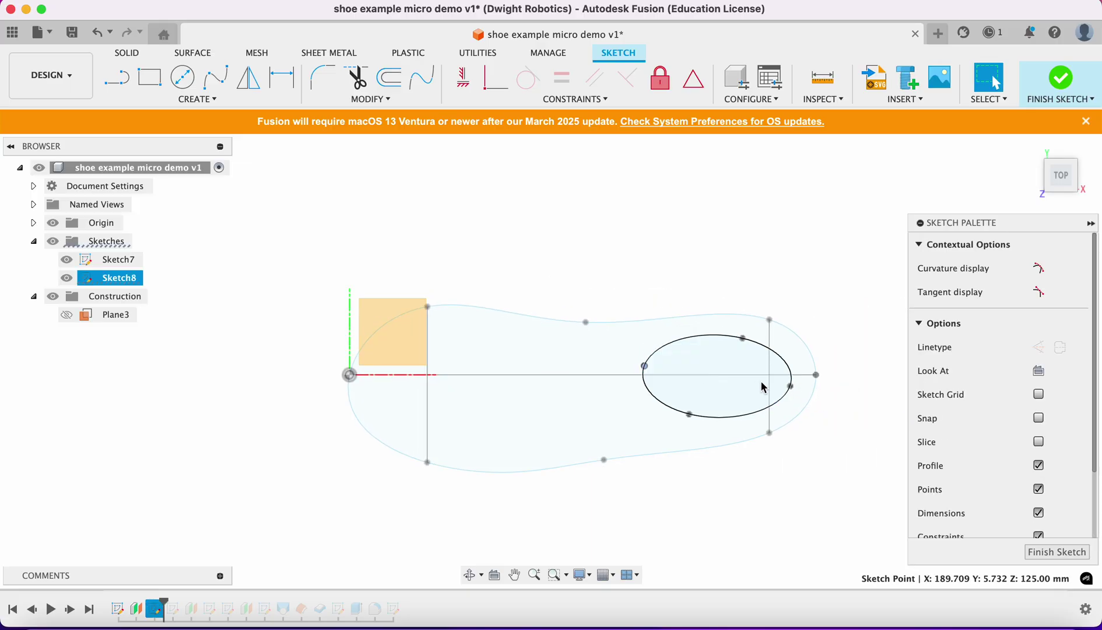
pyautogui.moveTo(743, 339); pyautogui.dragTo(714, 331)
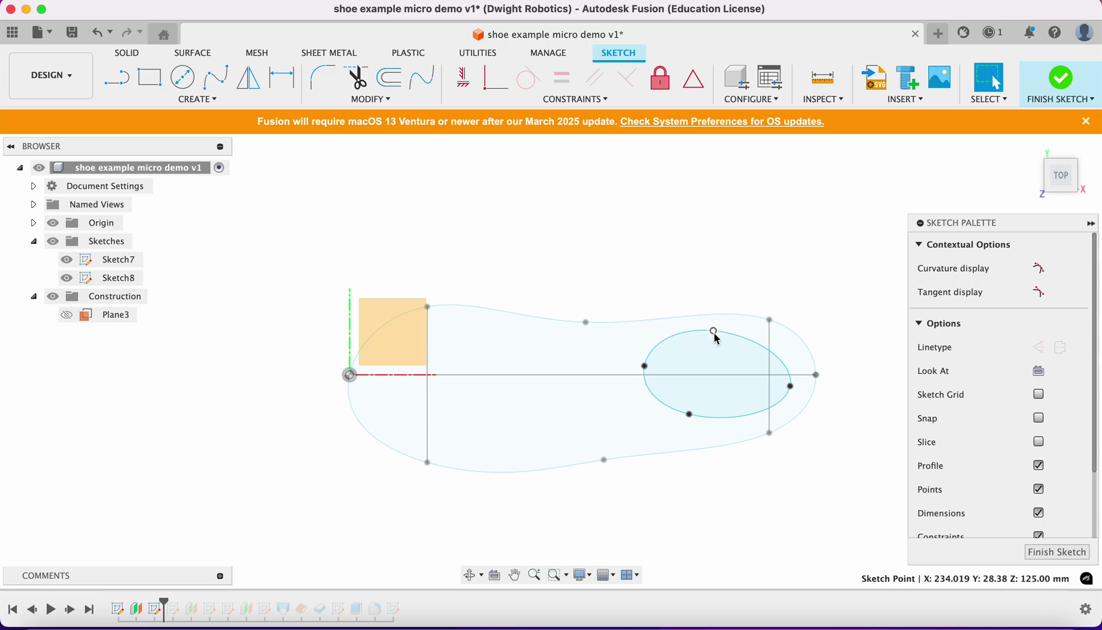
pyautogui.moveTo(691, 417); pyautogui.dragTo(712, 425)
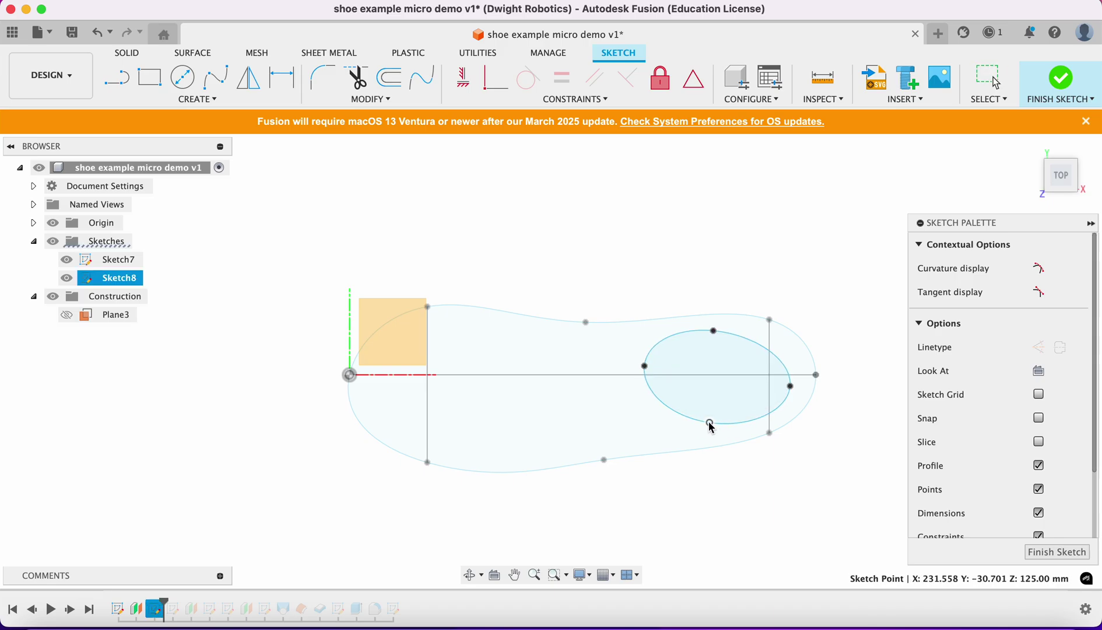
pyautogui.moveTo(792, 386); pyautogui.dragTo(791, 379)
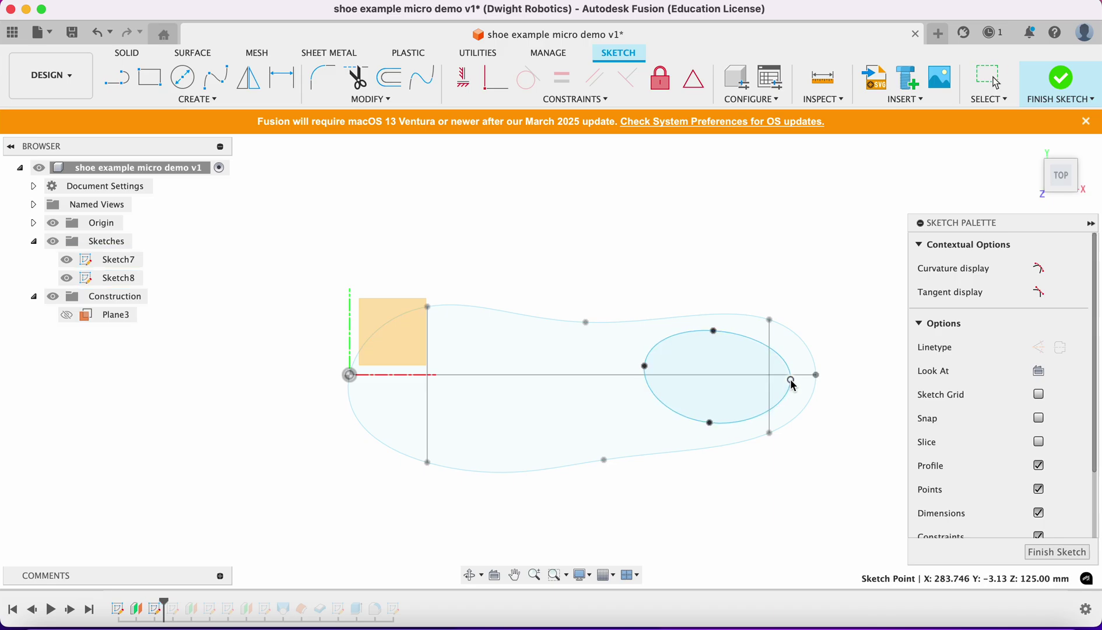
pyautogui.click(1060, 78)
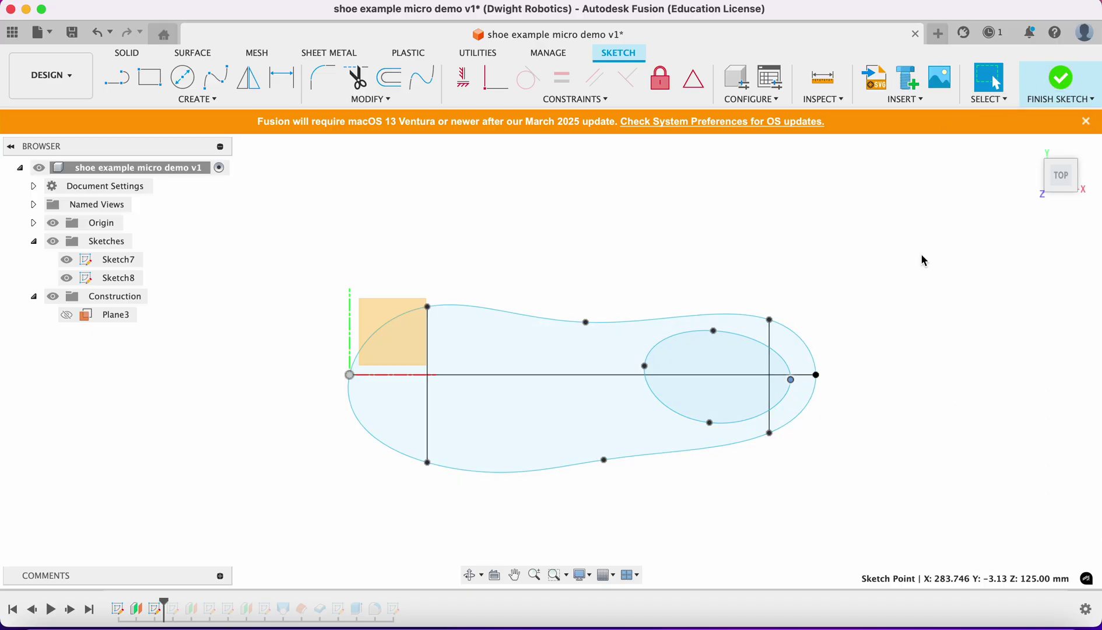
# Step: Loft a solid body between the oval ankle opening and all regions of the sole outline
pyautogui.moveTo(1059, 175); pyautogui.dragTo(1027, 131)
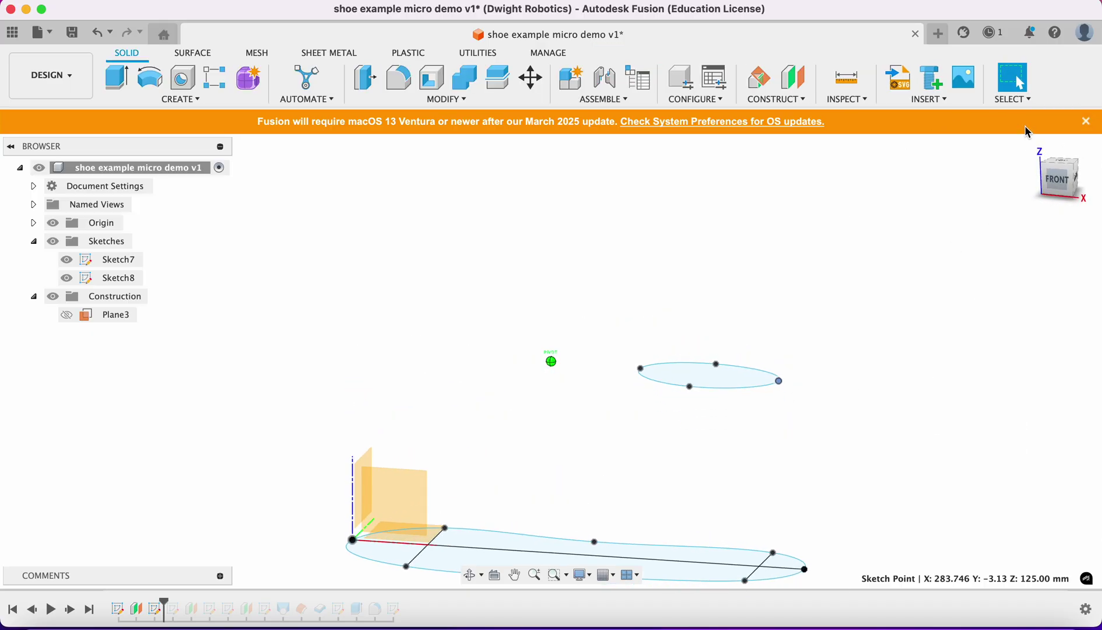
pyautogui.click(181, 101)
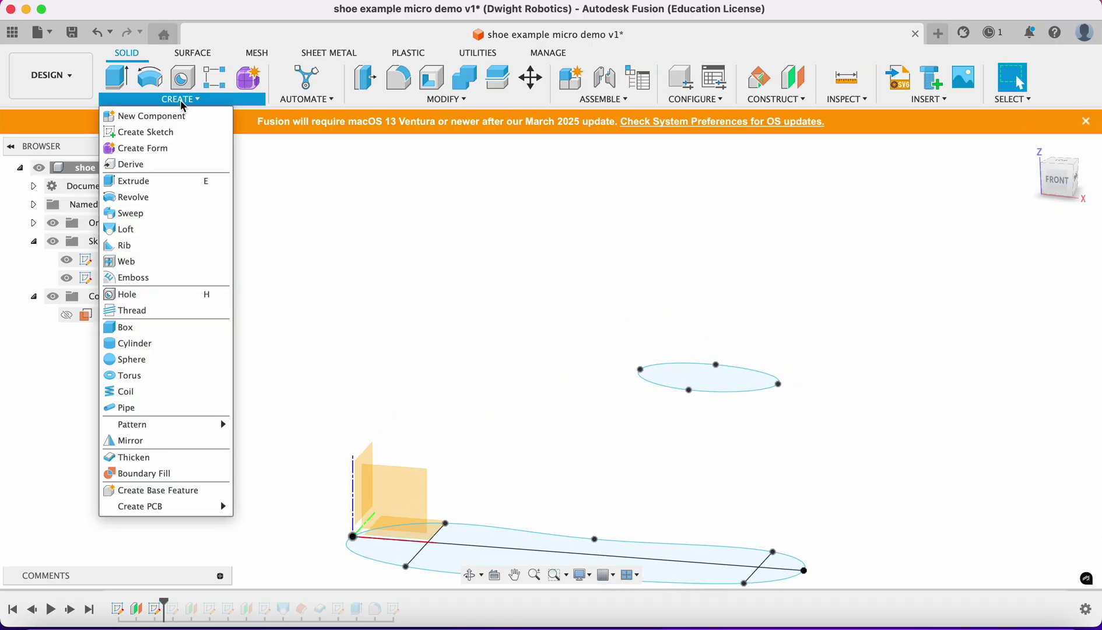
pyautogui.click(129, 229)
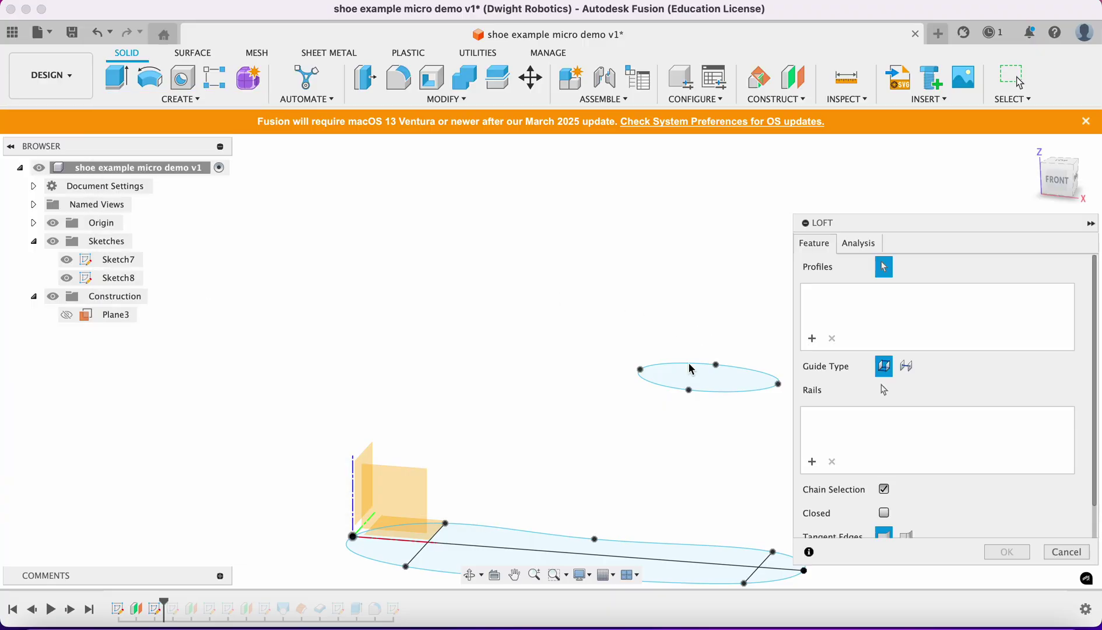
pyautogui.click(501, 544)
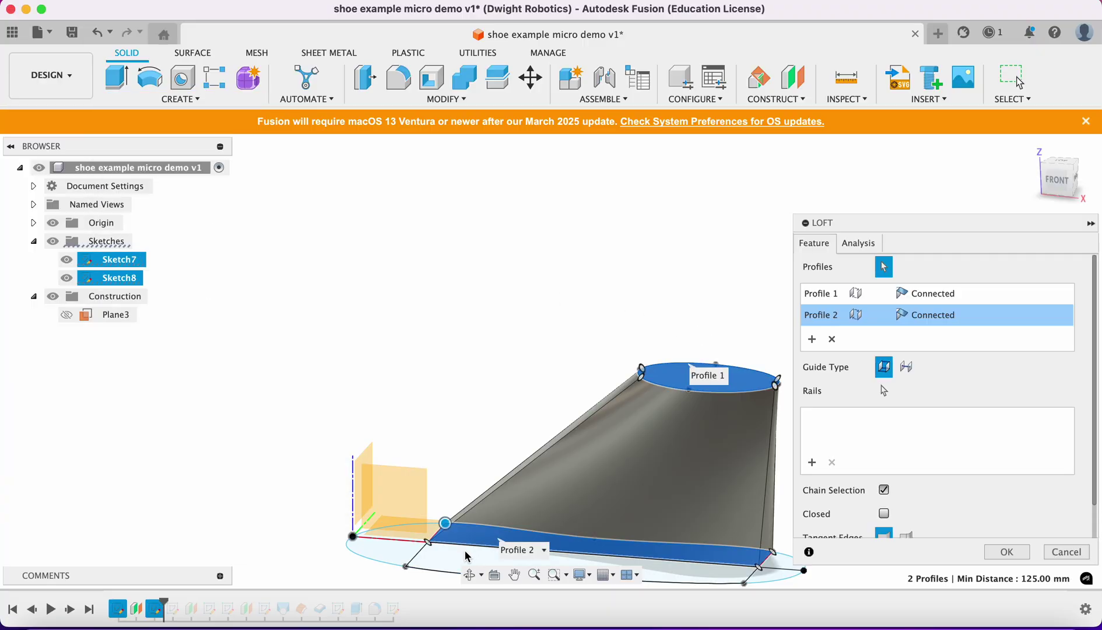
pyautogui.click(405, 535)
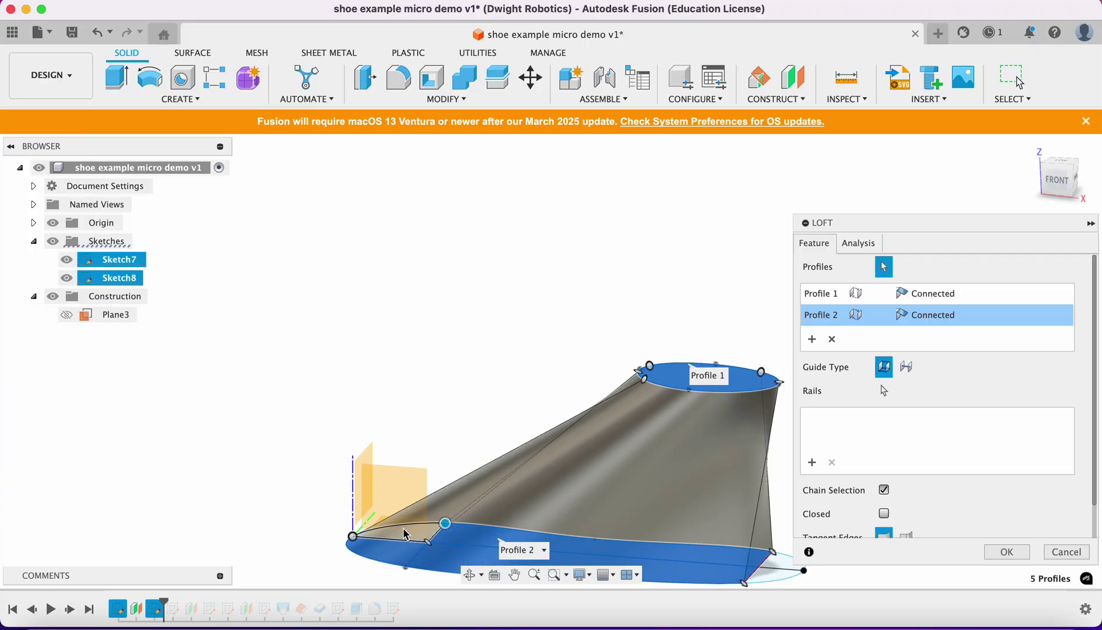
pyautogui.scroll(-5, 615, 527)
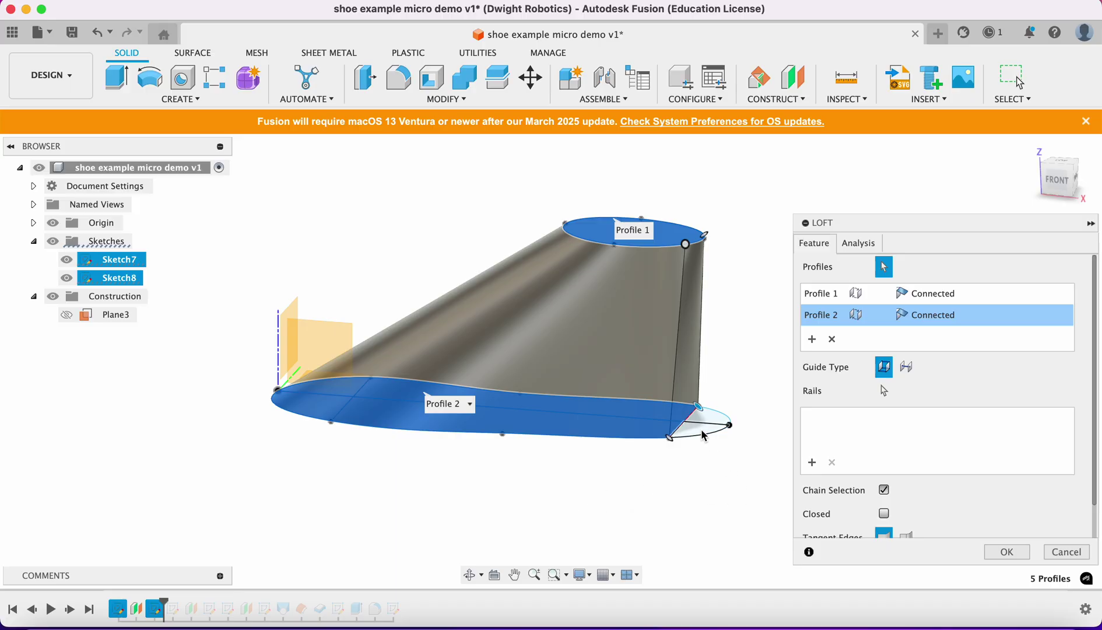
pyautogui.click(704, 435)
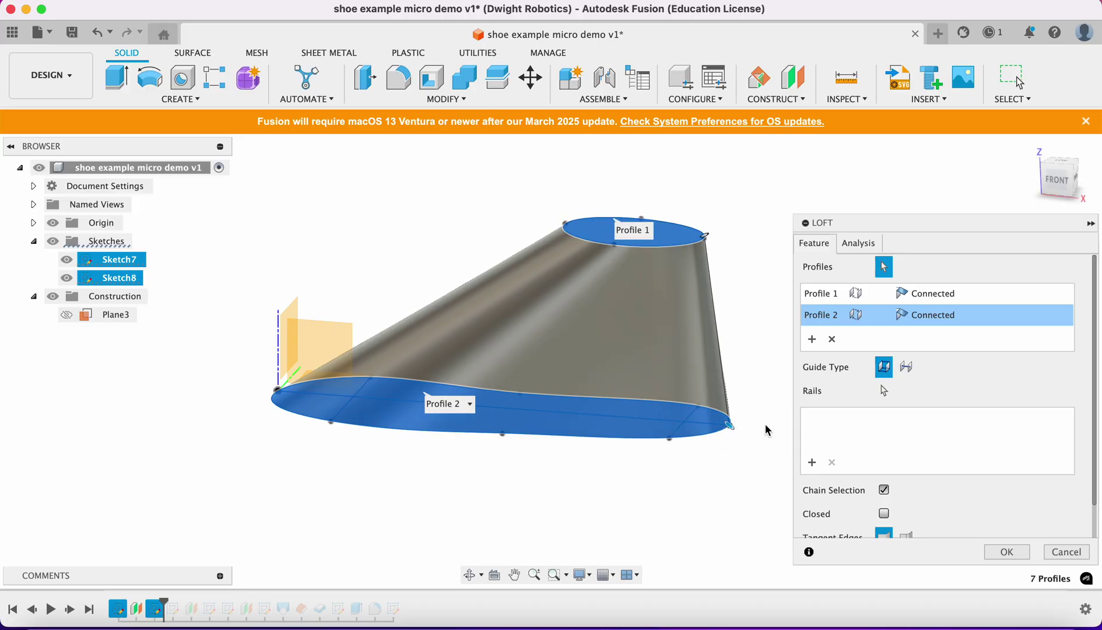
pyautogui.click(1005, 552)
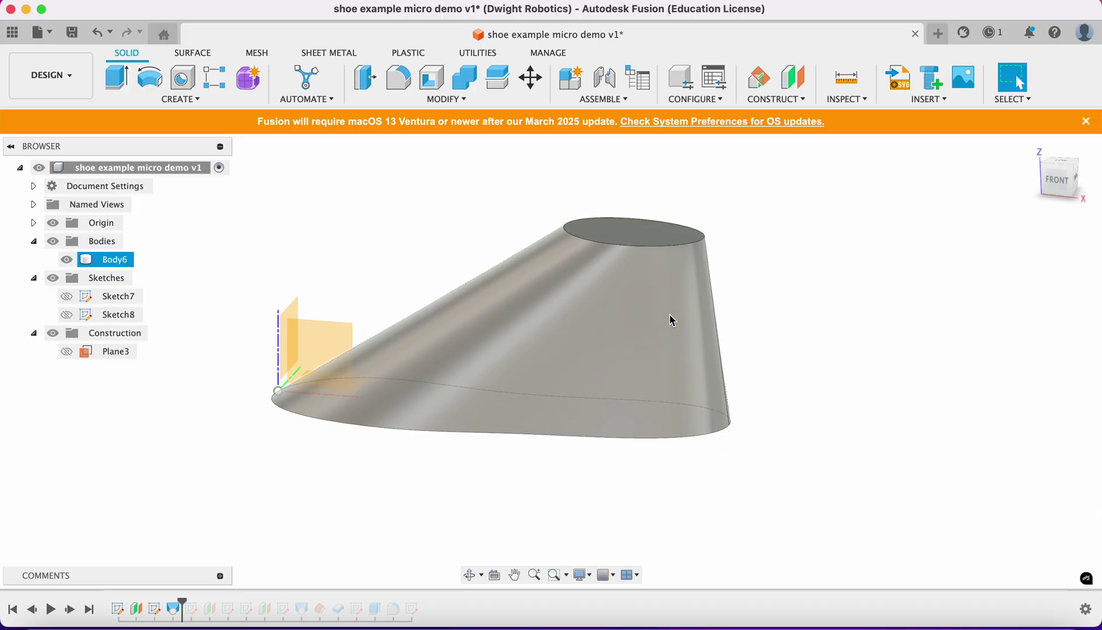
# Step: Roll the timeline back to before the loft and show the sole and ankle opening sketches
pyautogui.click(159, 548)
pyautogui.moveTo(181, 601); pyautogui.dragTo(163, 601)
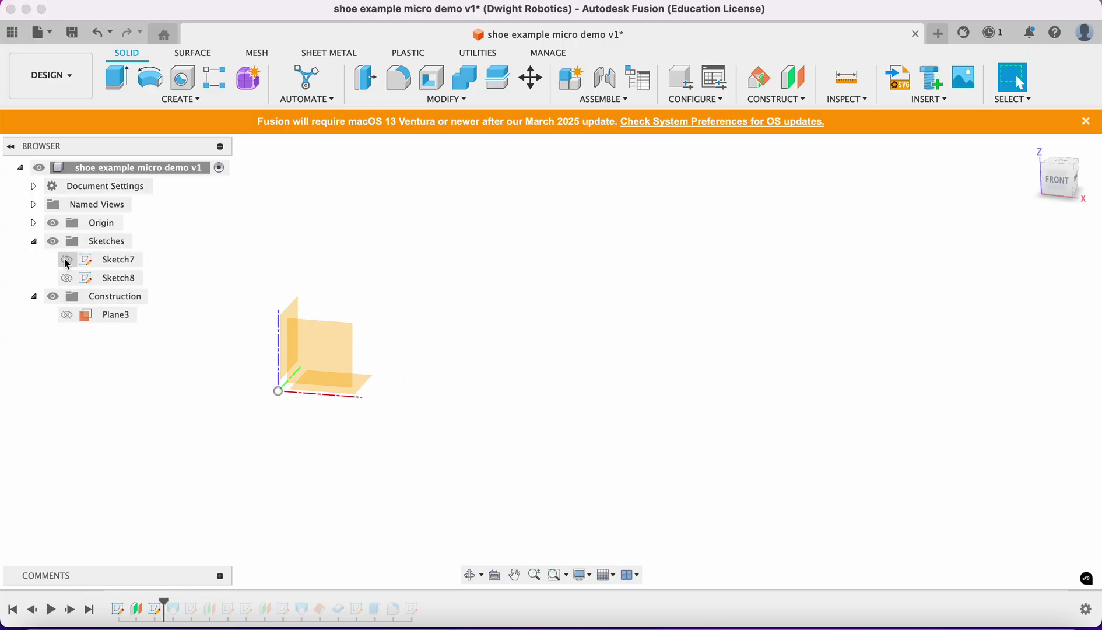
pyautogui.click(66, 261)
pyautogui.click(66, 279)
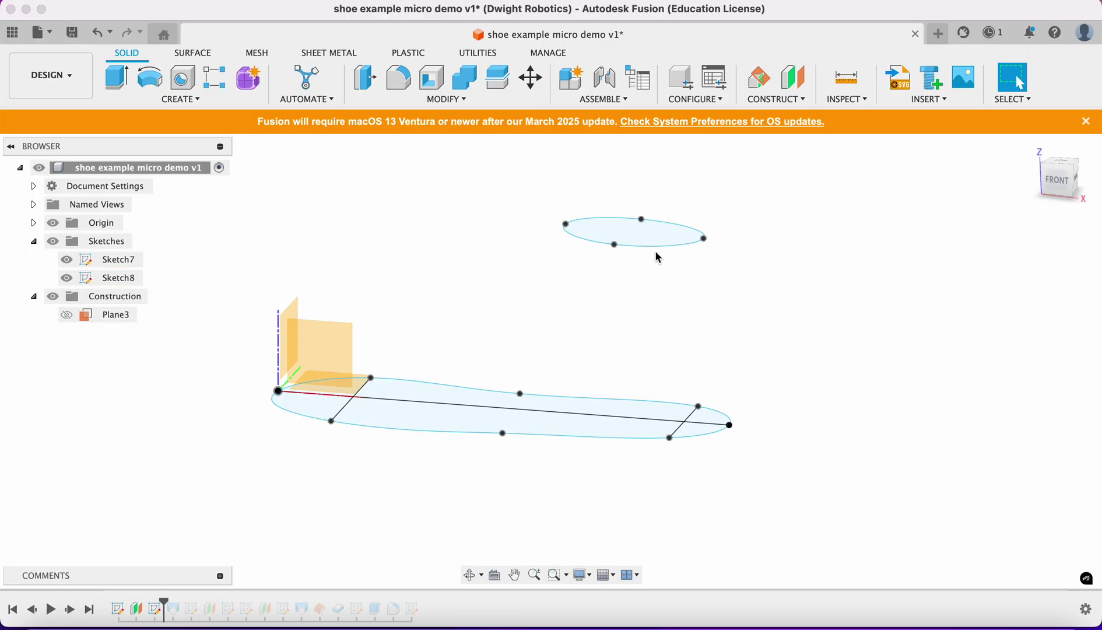
# Step: Create a new sketch on the vertical XZ origin plane
pyautogui.click(315, 340)
pyautogui.click(180, 99)
pyautogui.click(161, 138)
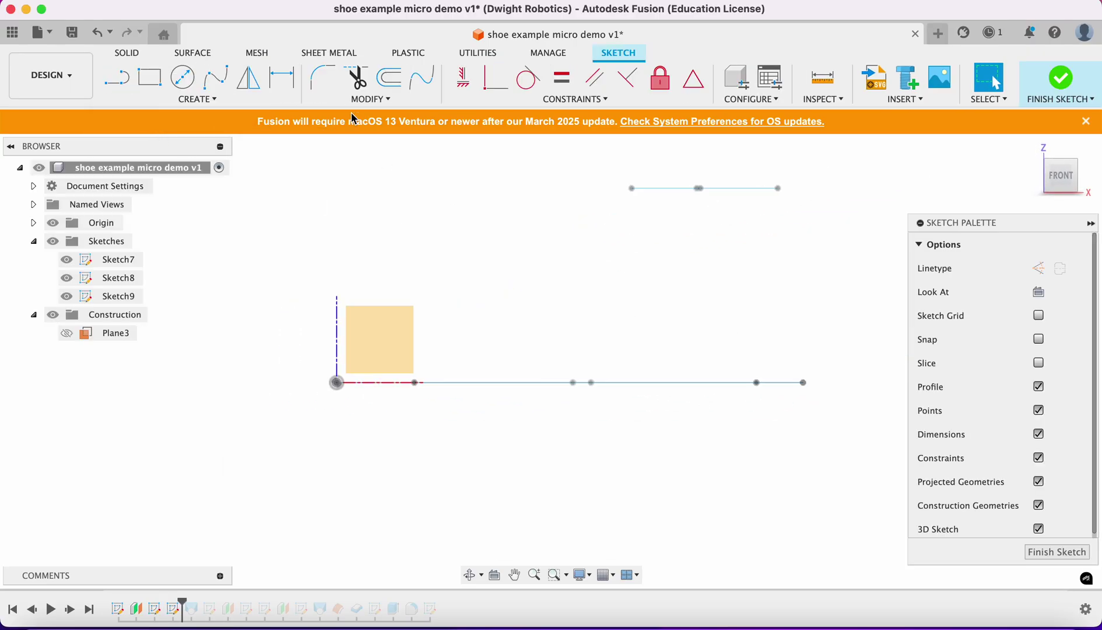
# Step: Draw an open six-point fit point spline from above the ankle opening's front, around the toe, through the origin and ending below the sole
pyautogui.click(215, 78)
pyautogui.click(599, 150)
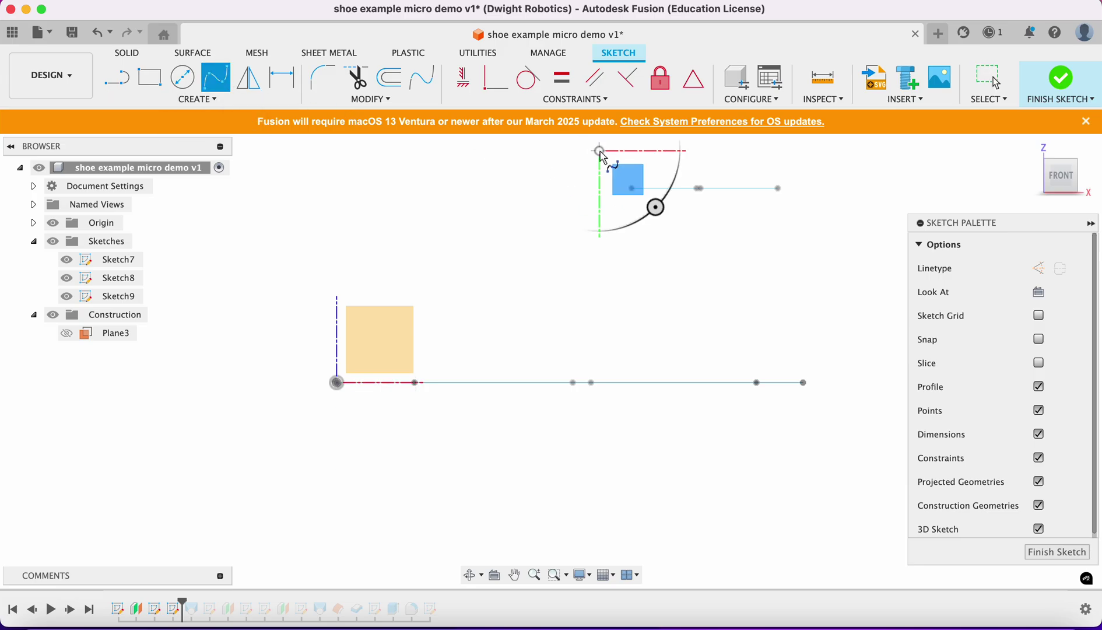
pyautogui.click(617, 195)
pyautogui.click(513, 302)
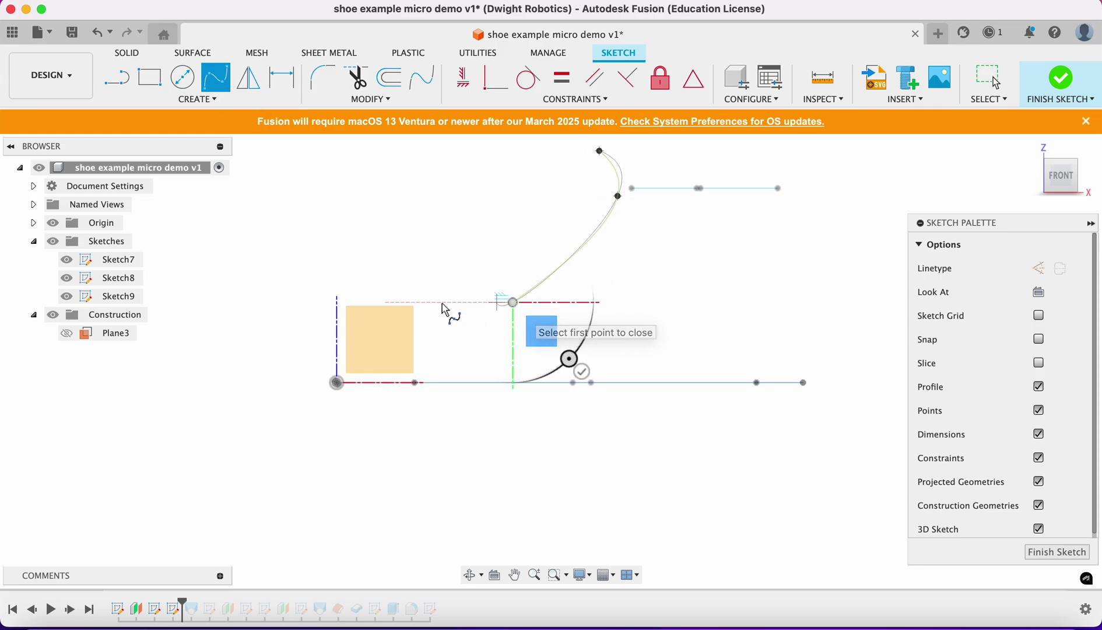
pyautogui.click(310, 332)
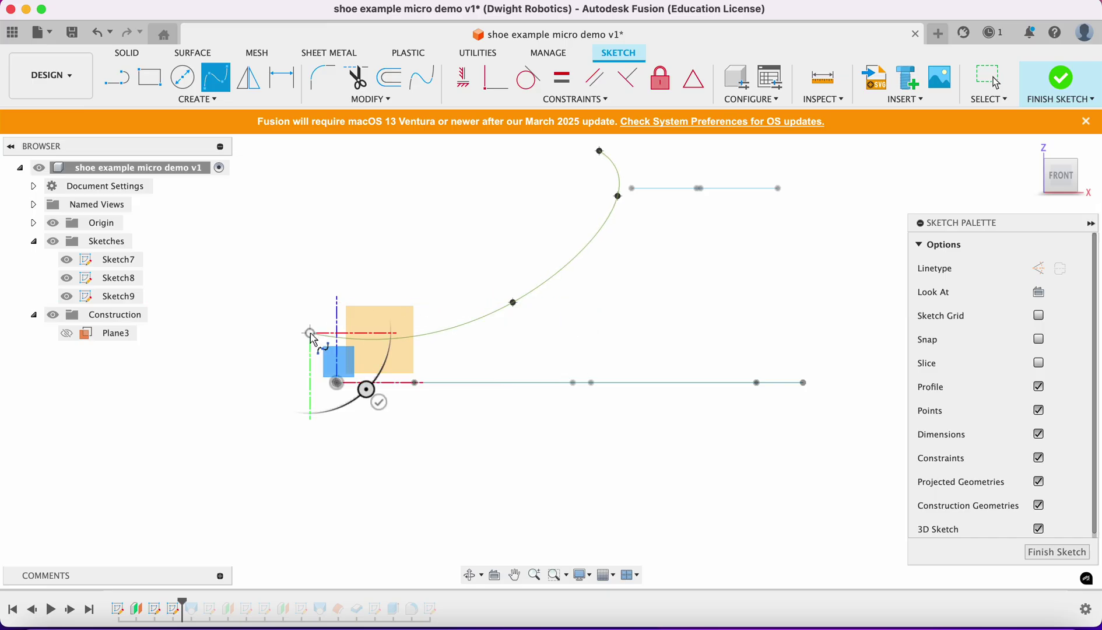
pyautogui.click(337, 383)
pyautogui.click(390, 473)
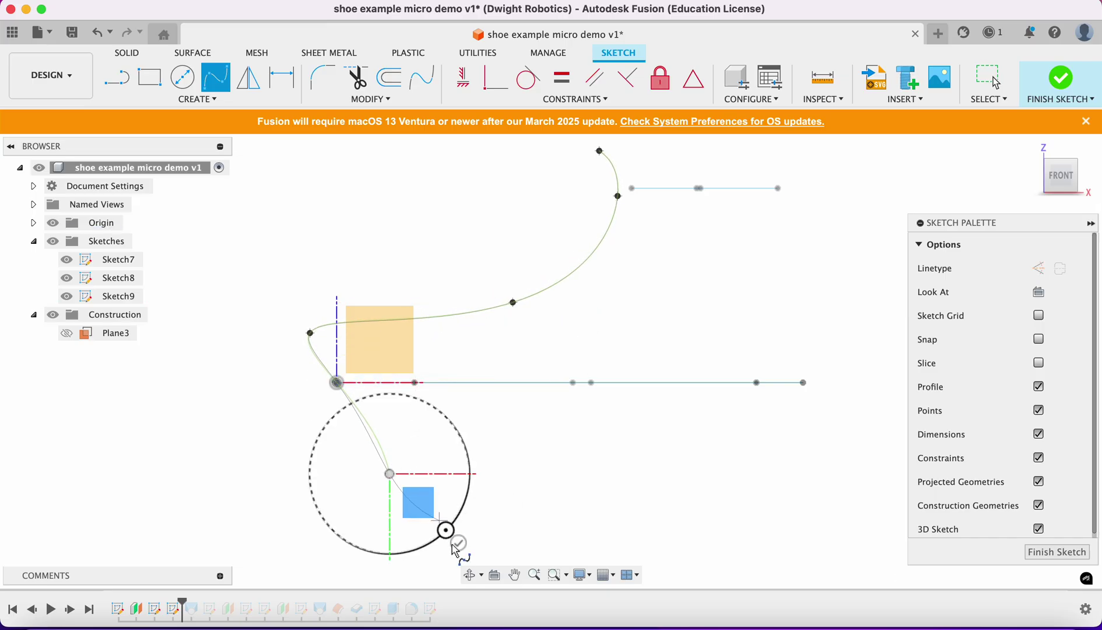
pyautogui.click(458, 542)
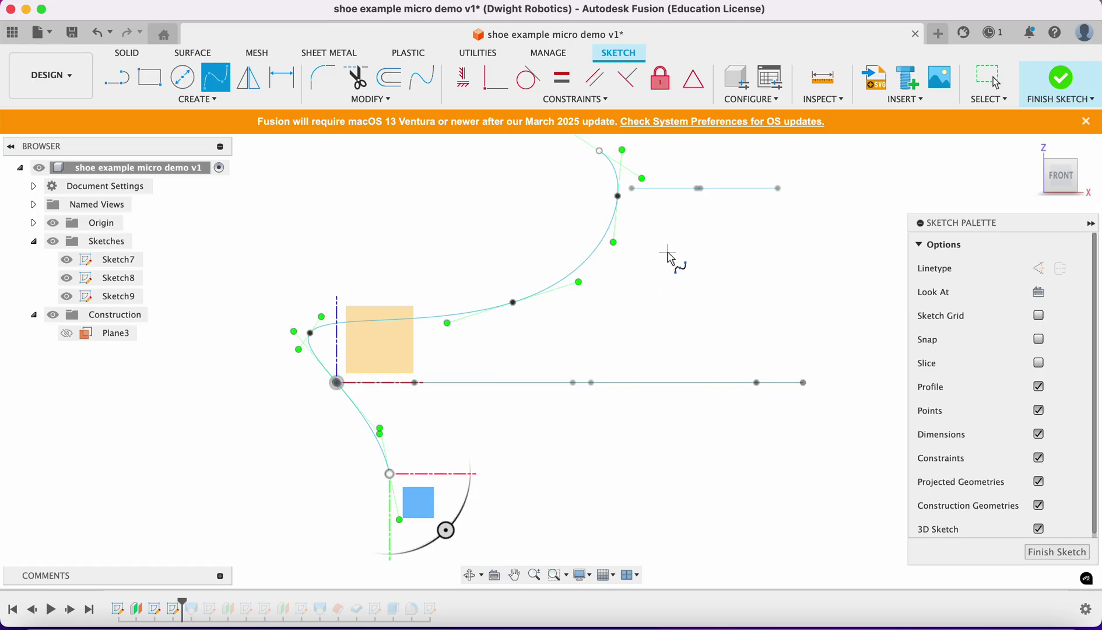
pyautogui.scroll(5, 669, 257)
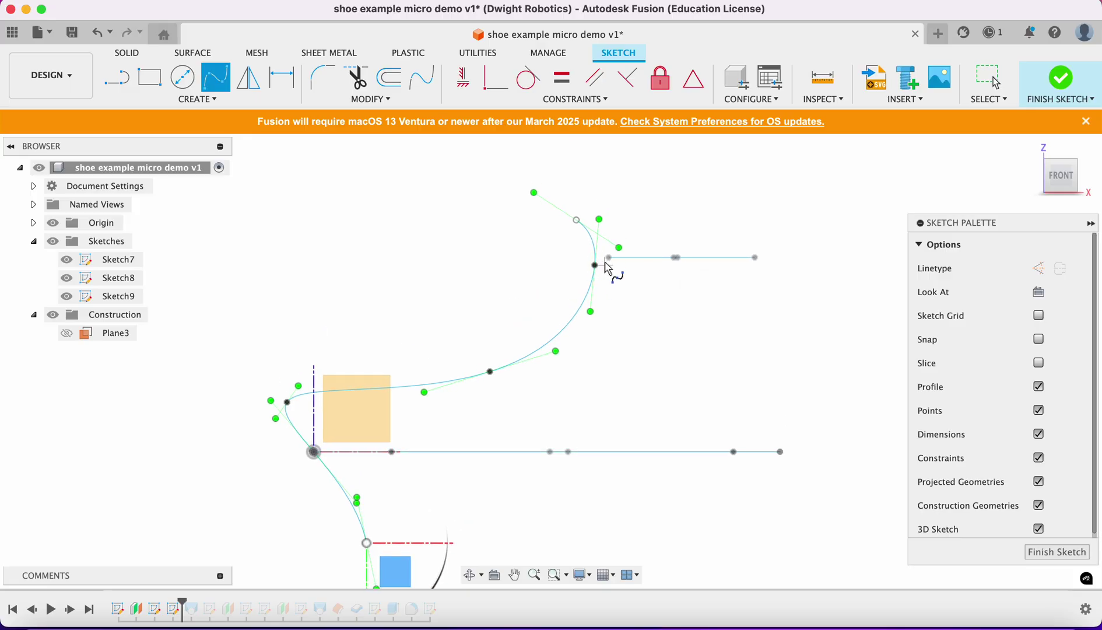
pyautogui.press('Escape')
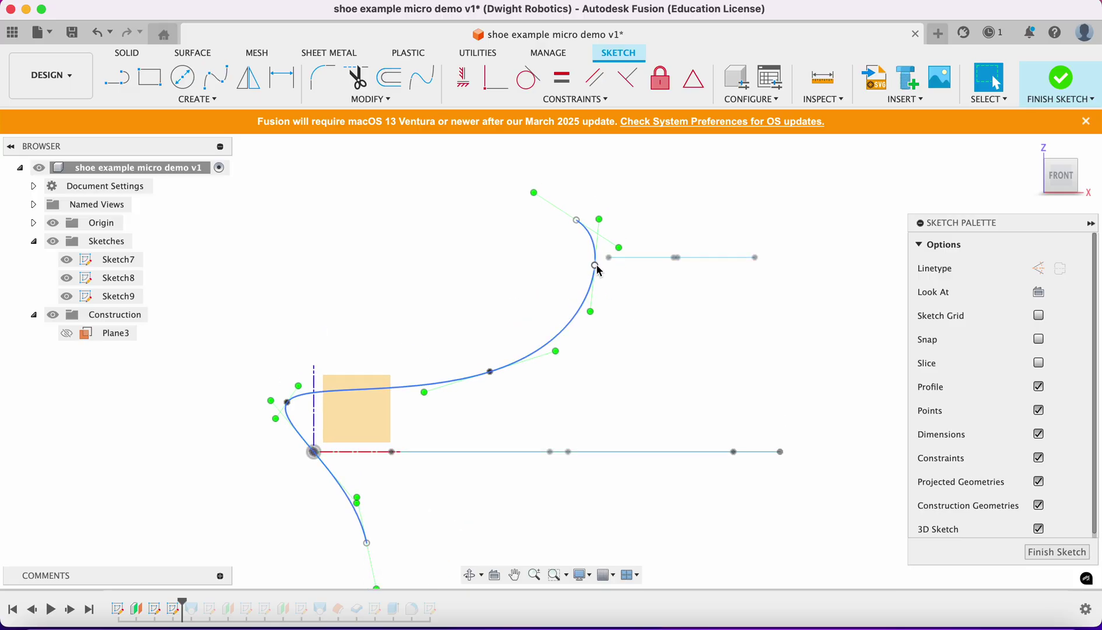
# Step: Move the toe-side spline's second point close to the ankle opening and make it coincident with the oval outline
pyautogui.moveTo(596, 265); pyautogui.dragTo(594, 260)
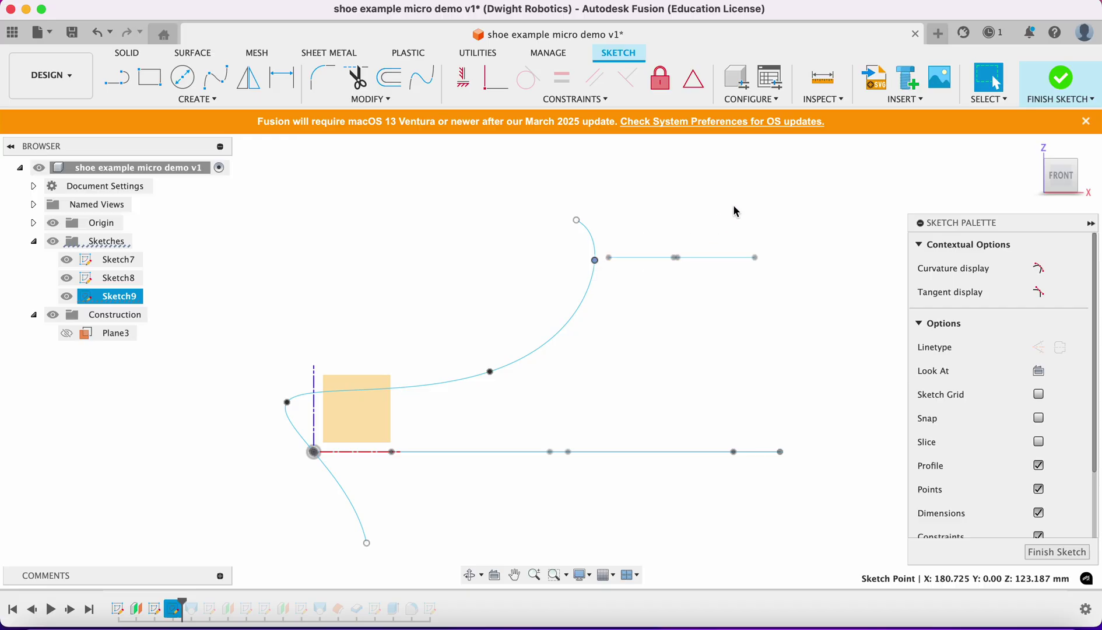
pyautogui.keyDown('shift'); pyautogui.moveTo(552, 360); pyautogui.dragTo(620, 341, button='middle'); pyautogui.keyUp('shift')
pyautogui.click(621, 313)
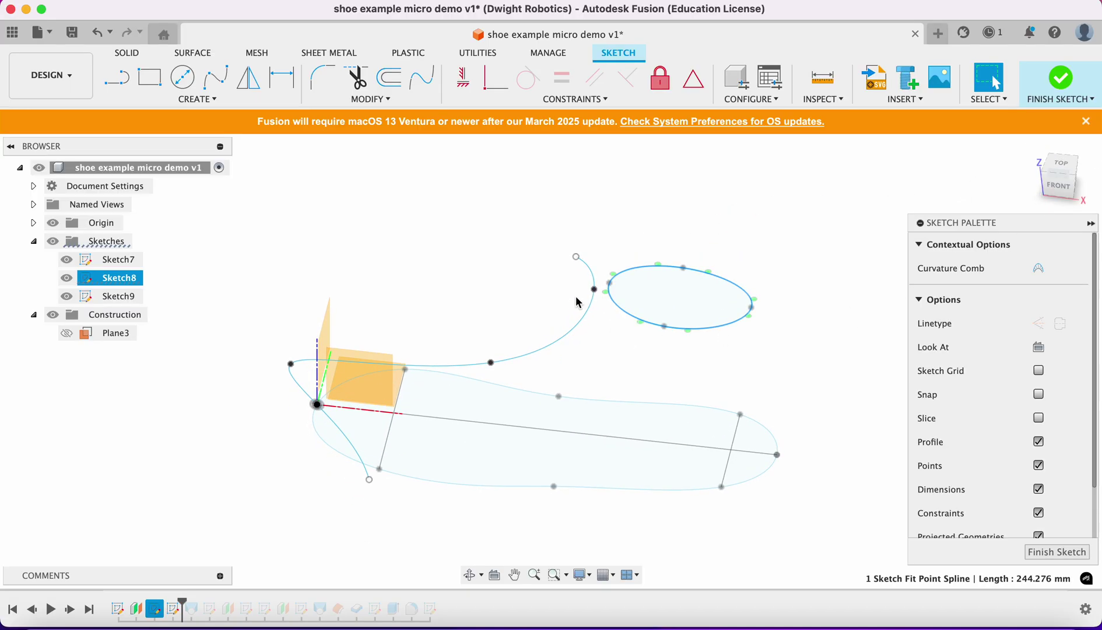
pyautogui.click(492, 86)
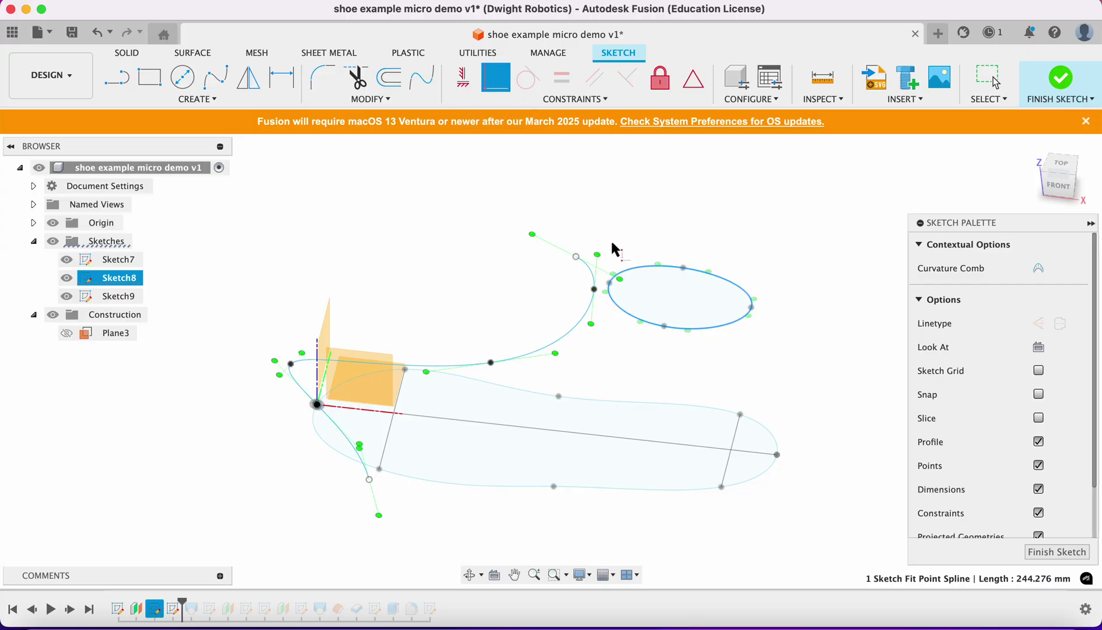
pyautogui.click(612, 297)
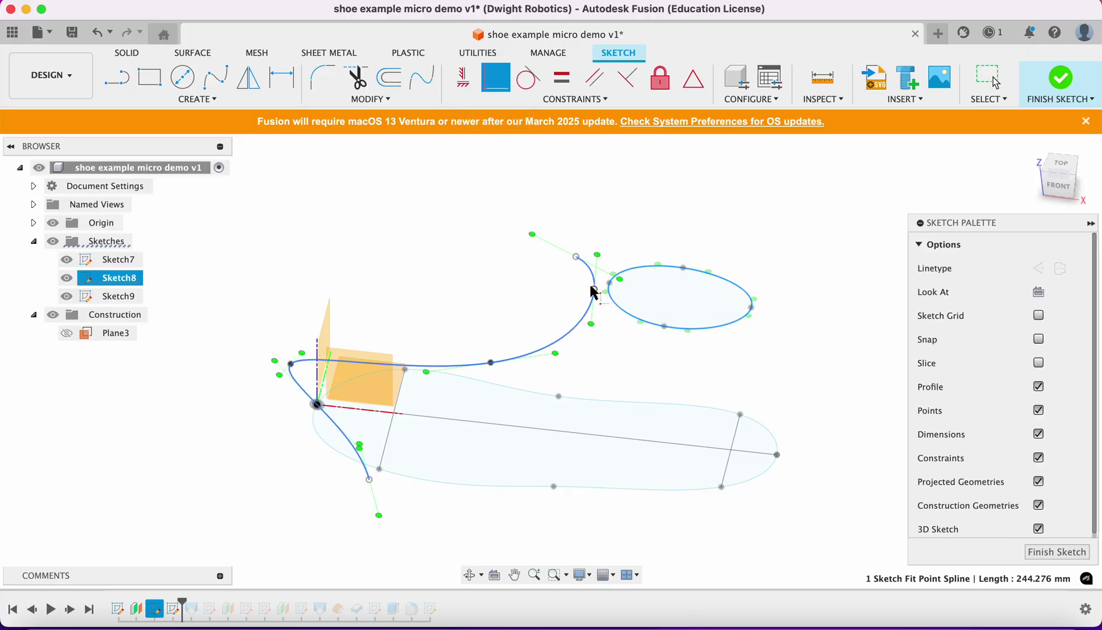
pyautogui.click(594, 288)
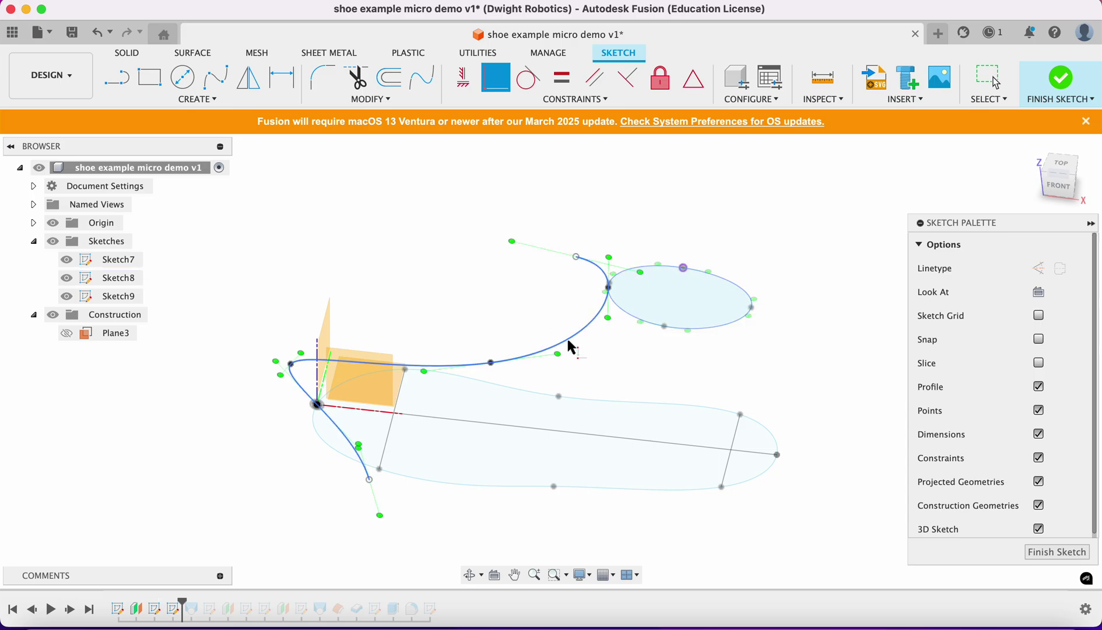
# Step: Draw an open five-point fit point spline behind the heel, from above the ankle opening down to just below the sole line
pyautogui.click(1059, 186)
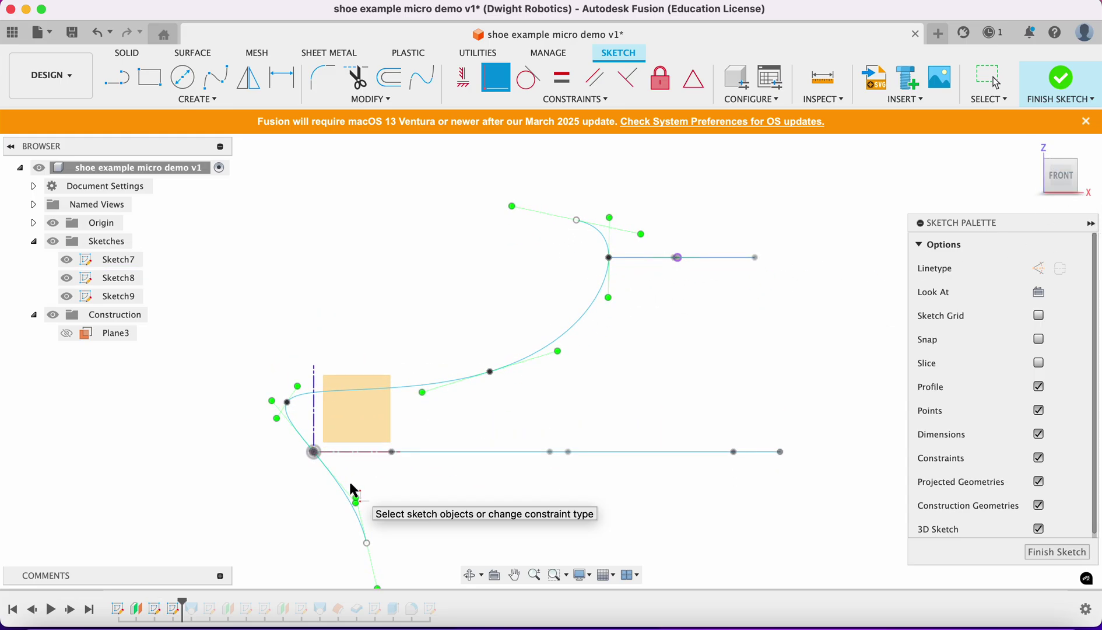
pyautogui.click(217, 84)
pyautogui.click(819, 203)
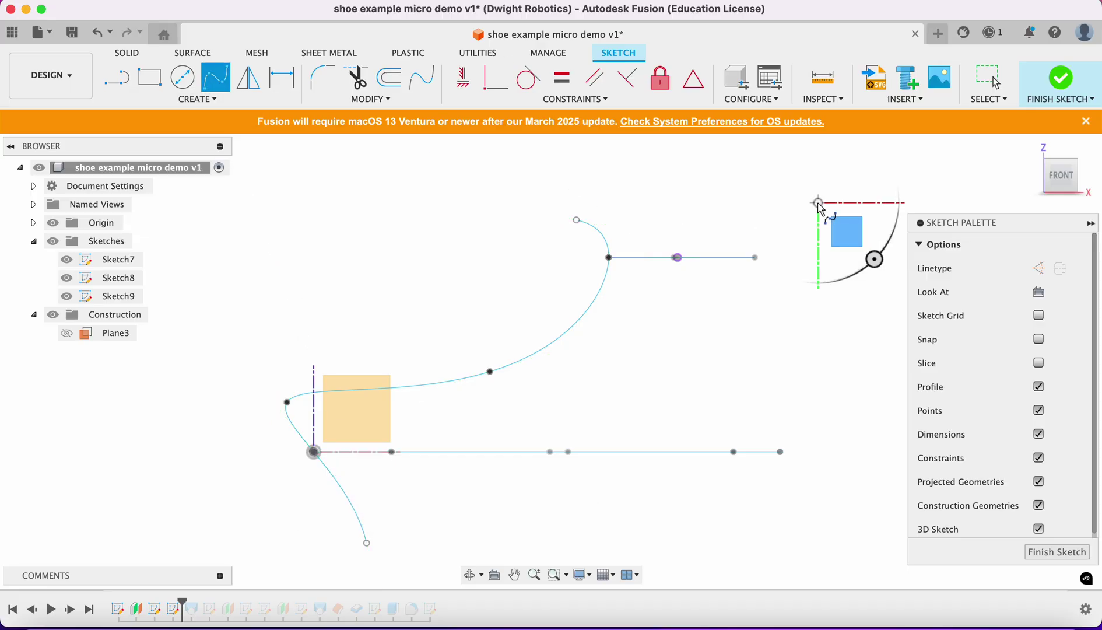
pyautogui.click(771, 247)
pyautogui.click(796, 336)
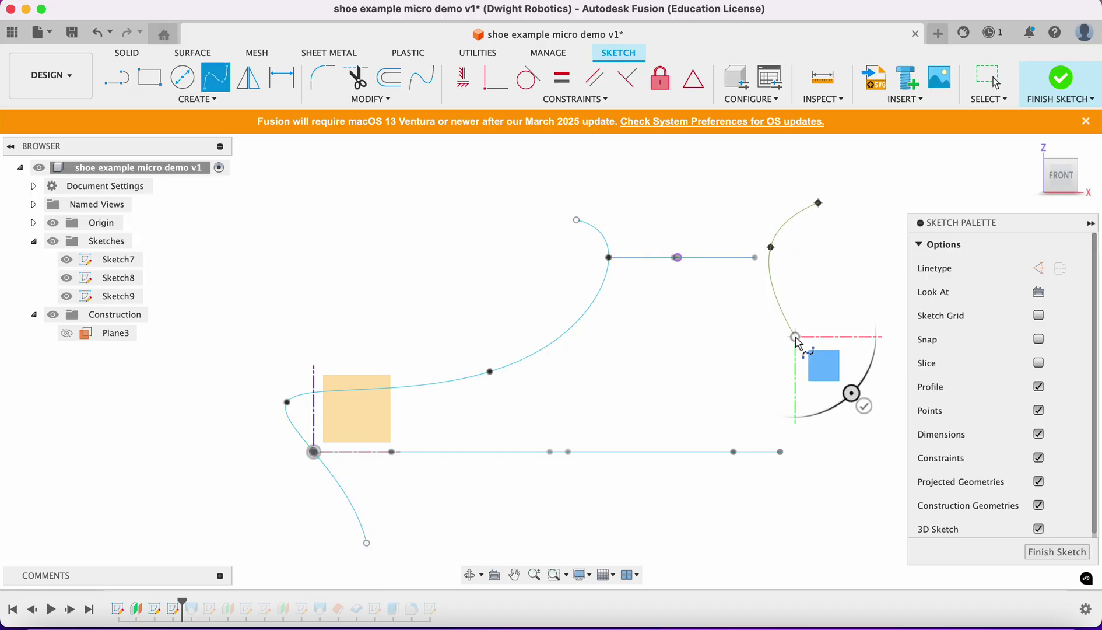
pyautogui.click(805, 425)
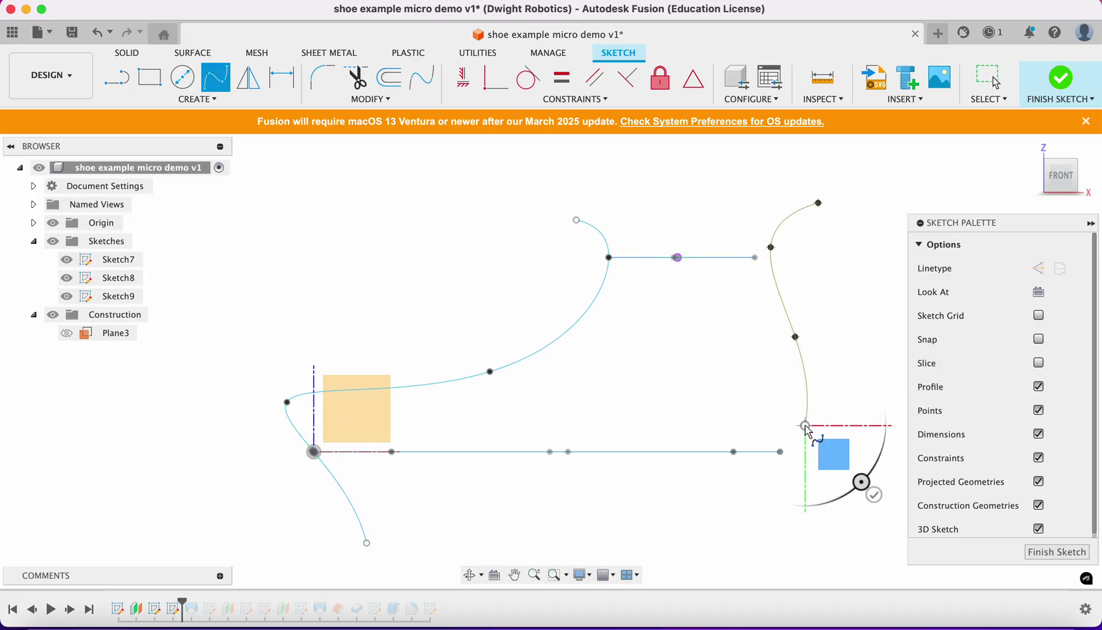
pyautogui.click(764, 473)
pyautogui.press('Return')
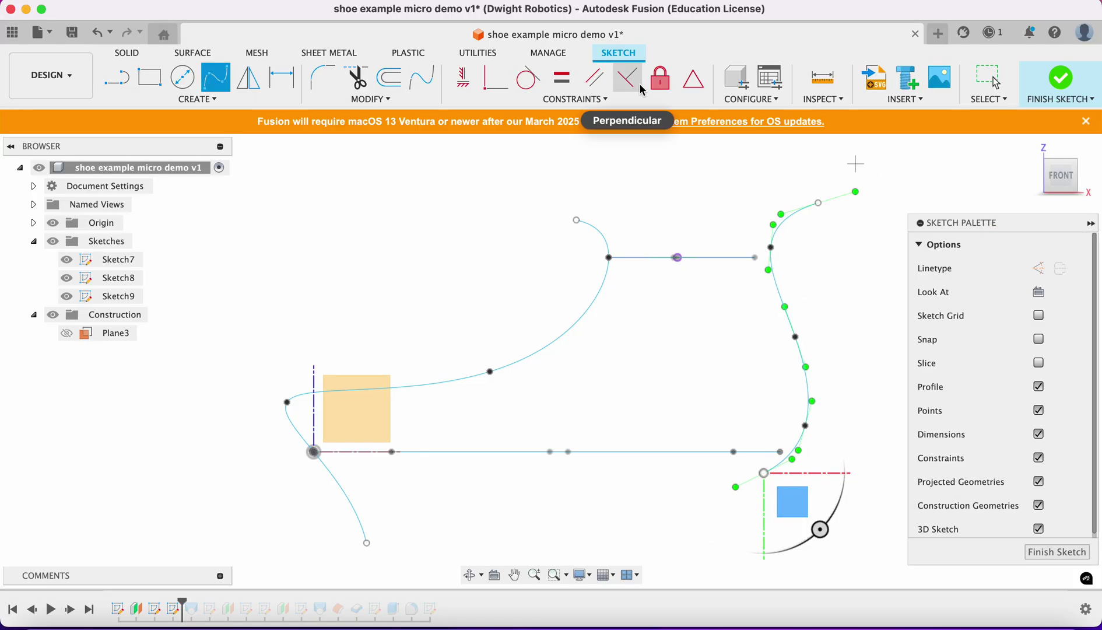
# Step: Try making the heel spline's lower end point coincident with the sole outline, and undo the constraint
pyautogui.click(495, 78)
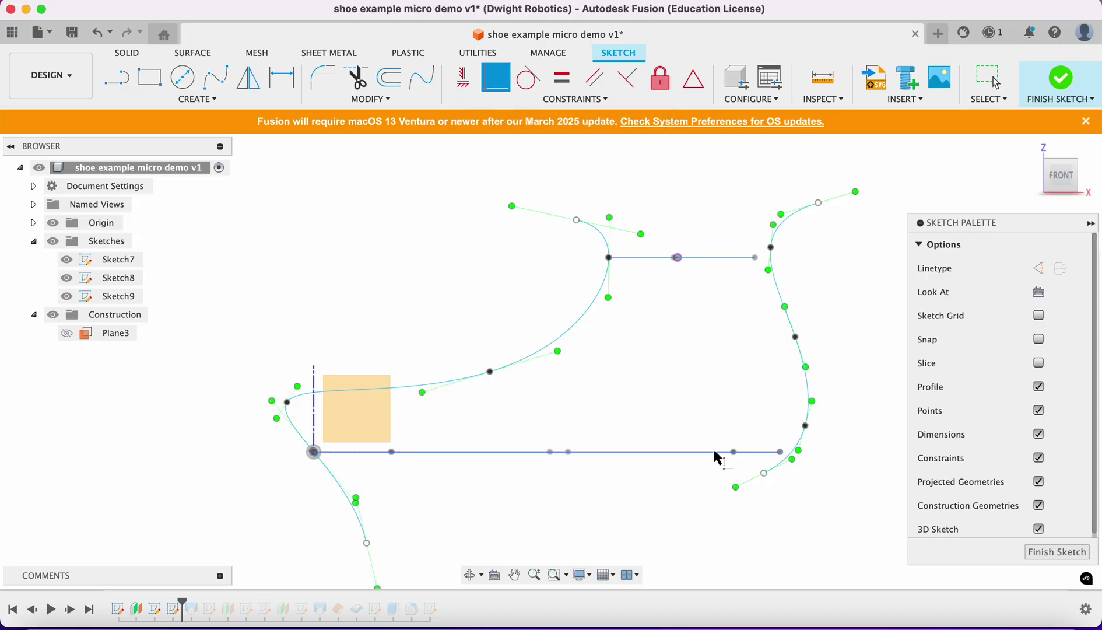
pyautogui.click(1075, 160)
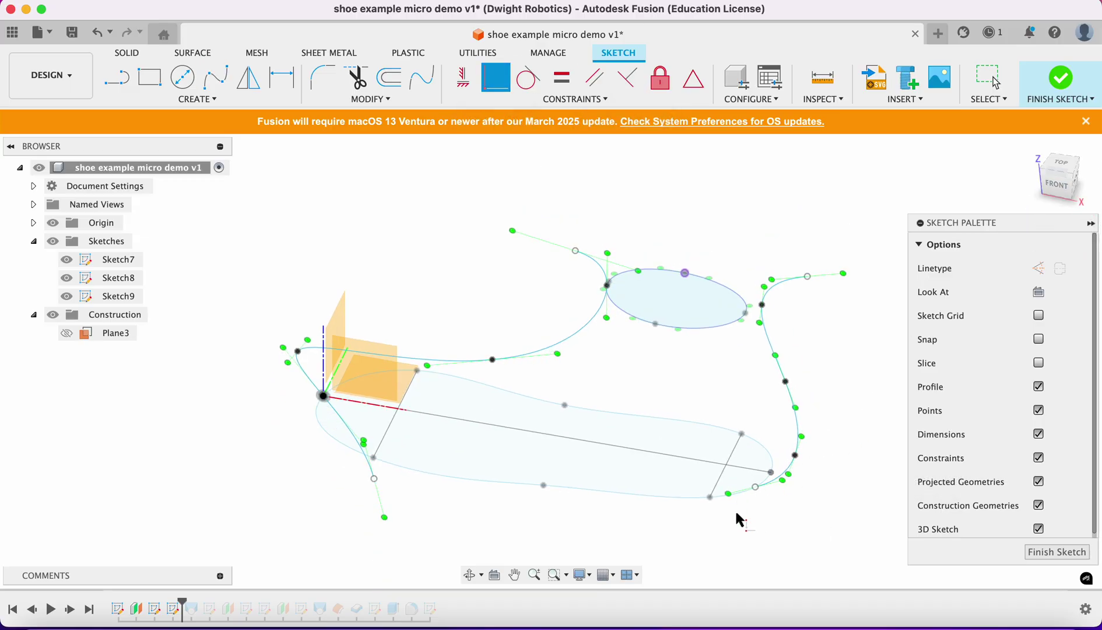
pyautogui.click(688, 497)
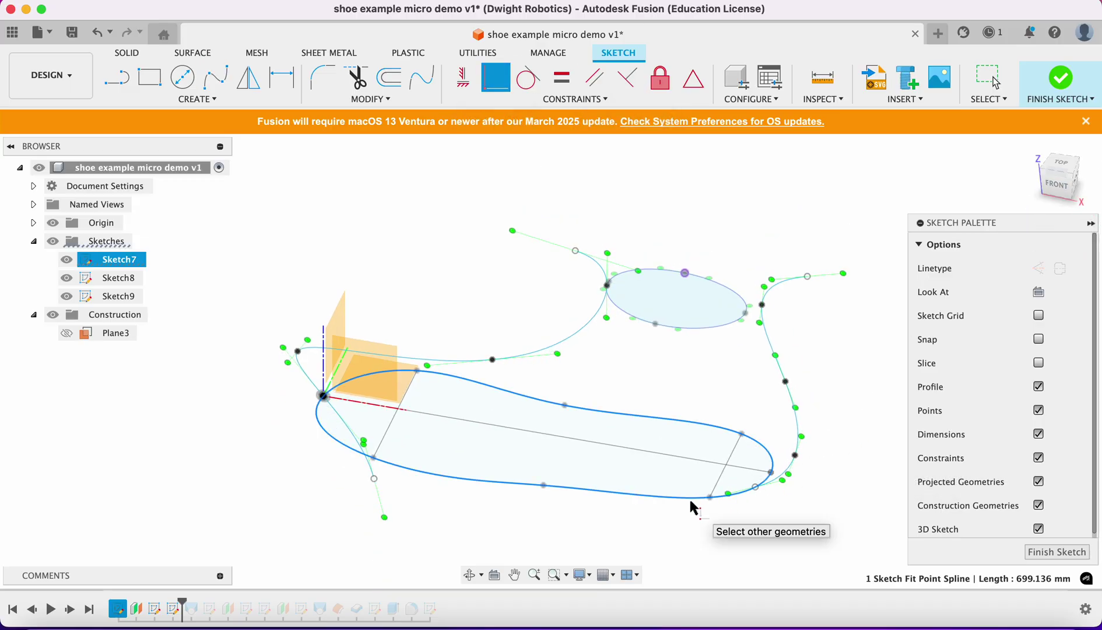
pyautogui.click(755, 486)
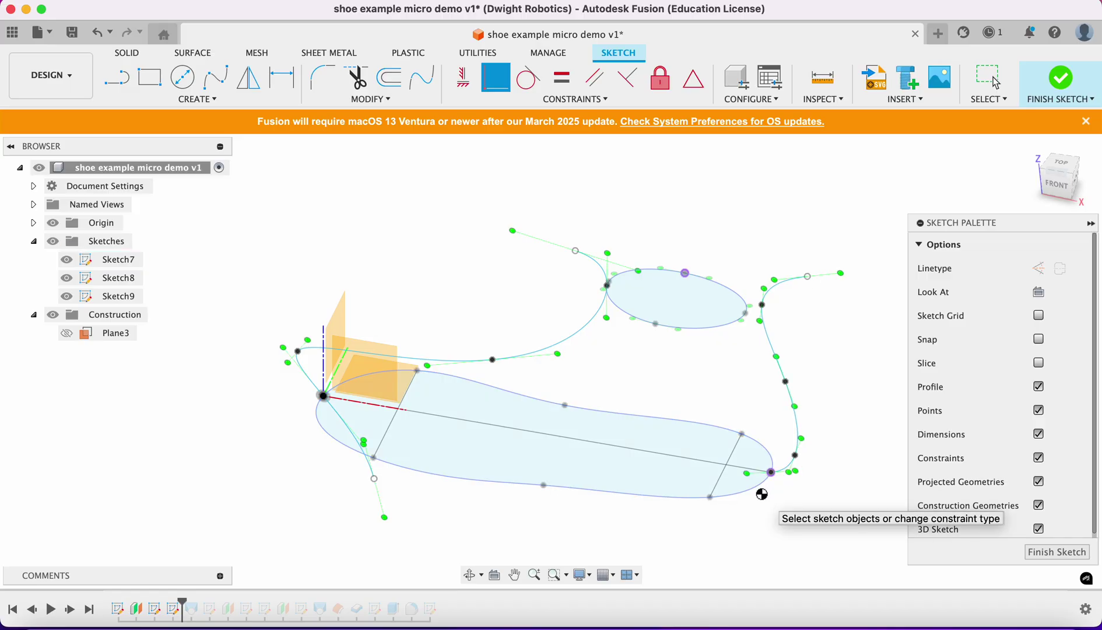
pyautogui.press('Escape')
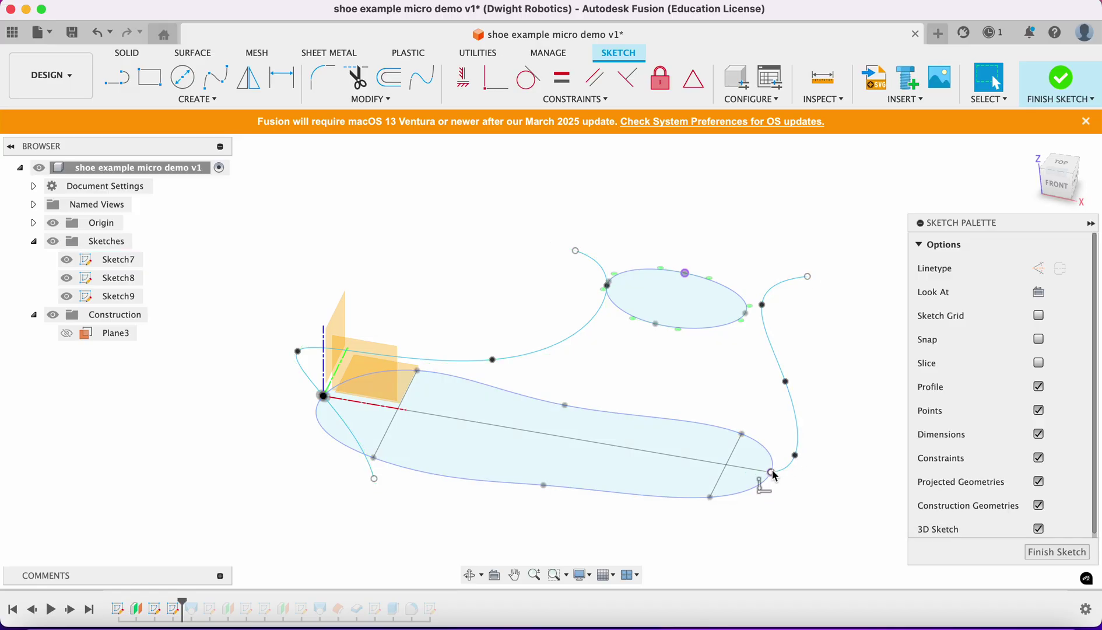
pyautogui.press('super+z')
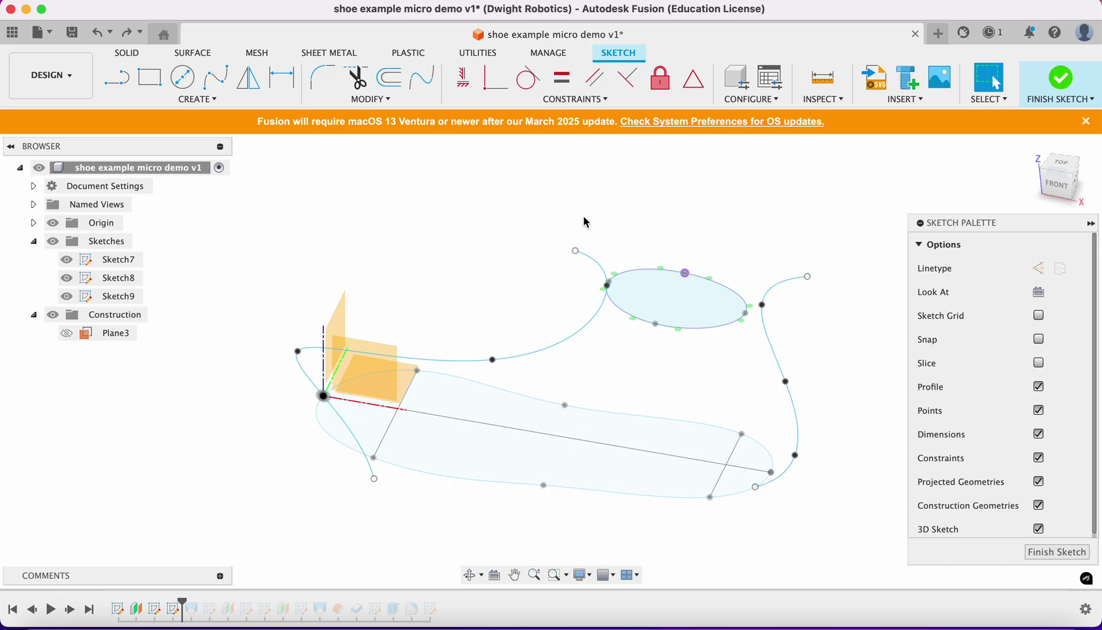
# Step: Make the heel spline's fourth point coincident with the sole outline and move its lower end point farther below the sole
pyautogui.click(495, 87)
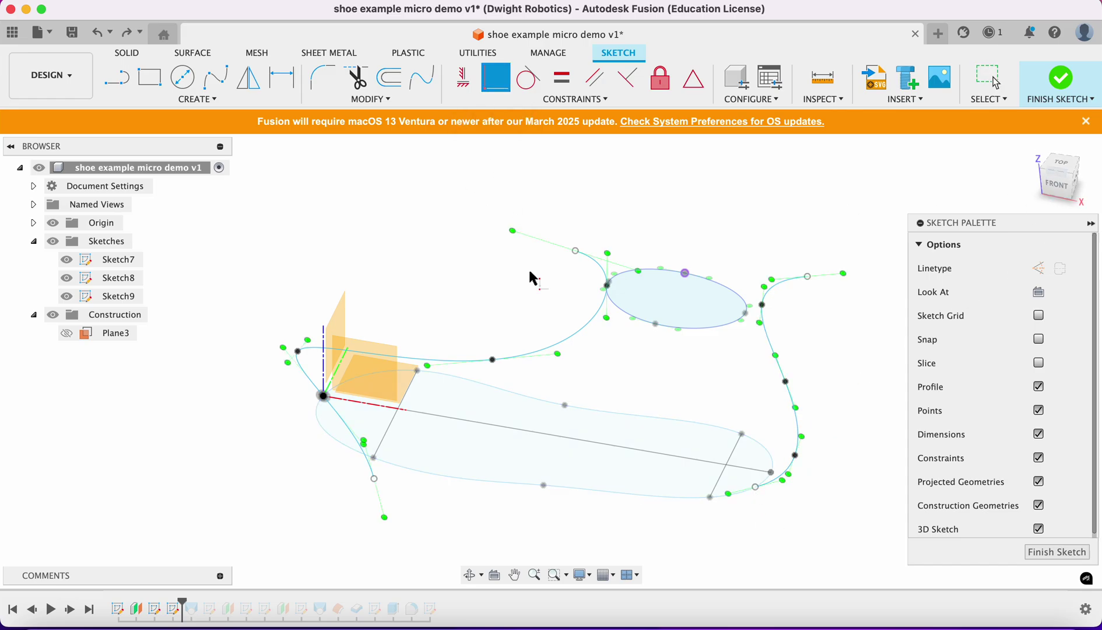
pyautogui.click(796, 456)
pyautogui.click(697, 496)
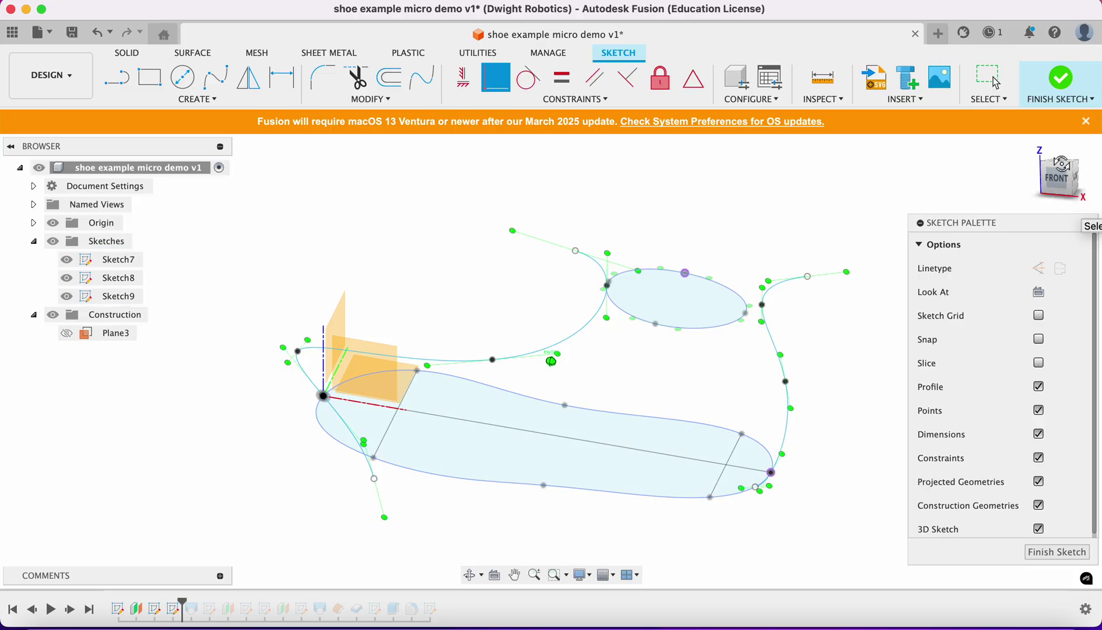
pyautogui.click(1057, 186)
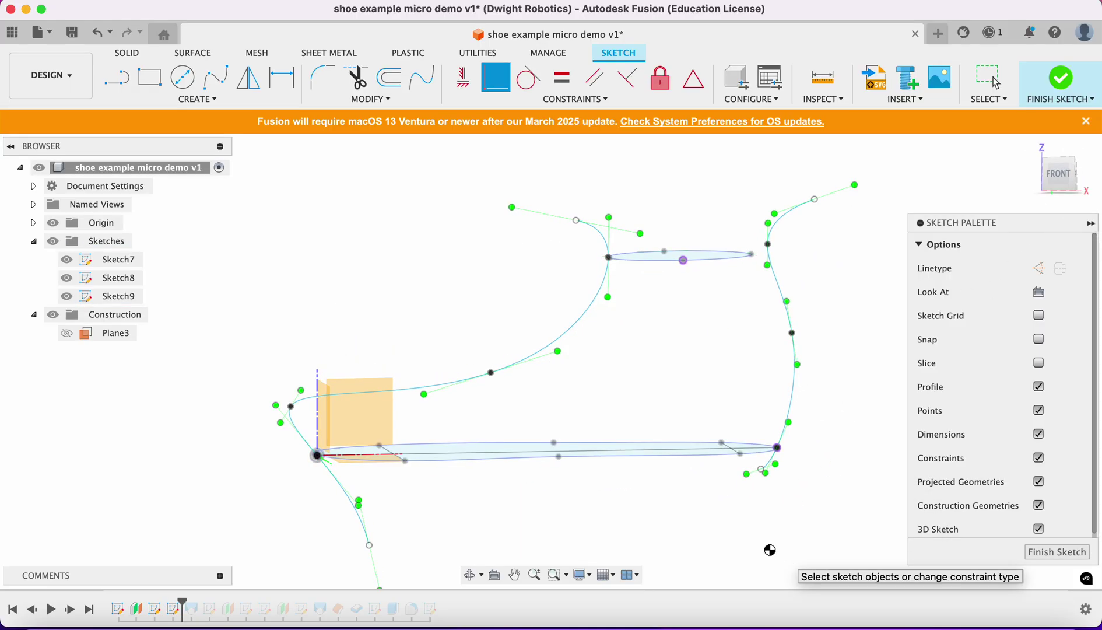
pyautogui.press('Escape')
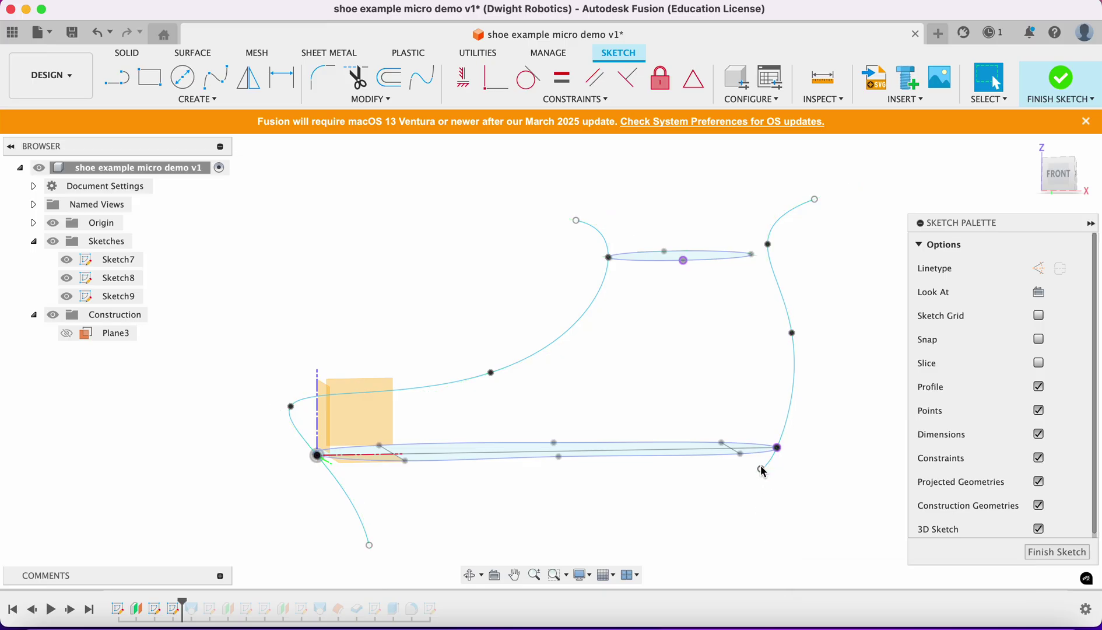
pyautogui.moveTo(762, 471)
pyautogui.mouseDown()
pyautogui.moveTo(768, 494)
pyautogui.moveTo(805, 507)
pyautogui.moveTo(734, 496)
pyautogui.moveTo(807, 501)
pyautogui.moveTo(745, 504)
pyautogui.mouseUp()
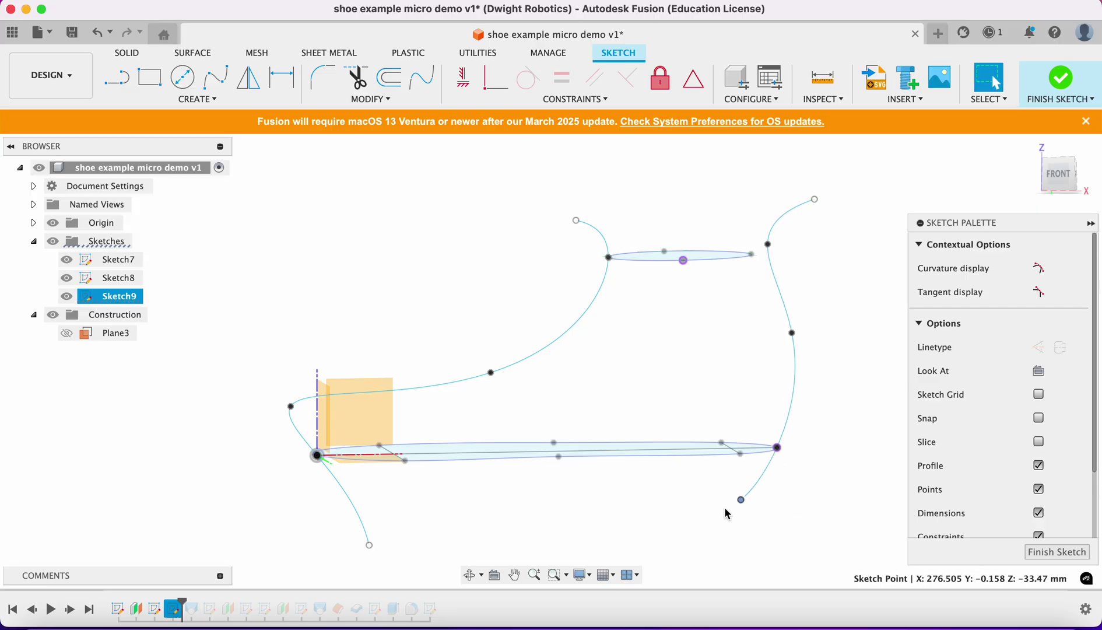
# Step: Make the heel spline's second point coincident with the oval ankle outline and finish the sketch
pyautogui.click(495, 77)
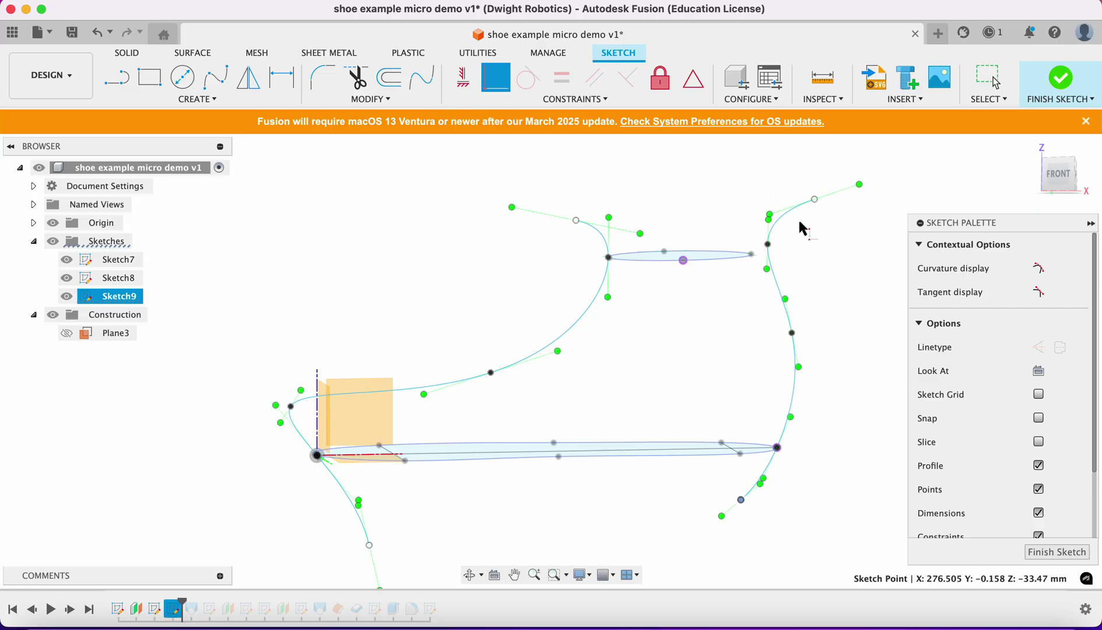
pyautogui.click(768, 247)
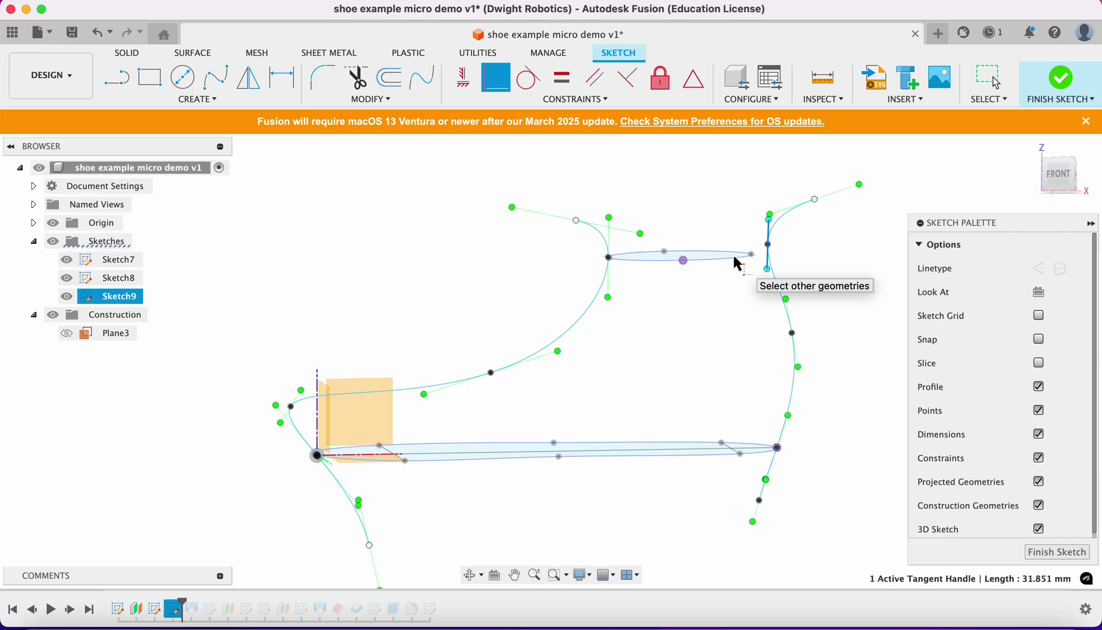
pyautogui.moveTo(1060, 175); pyautogui.dragTo(875, 268)
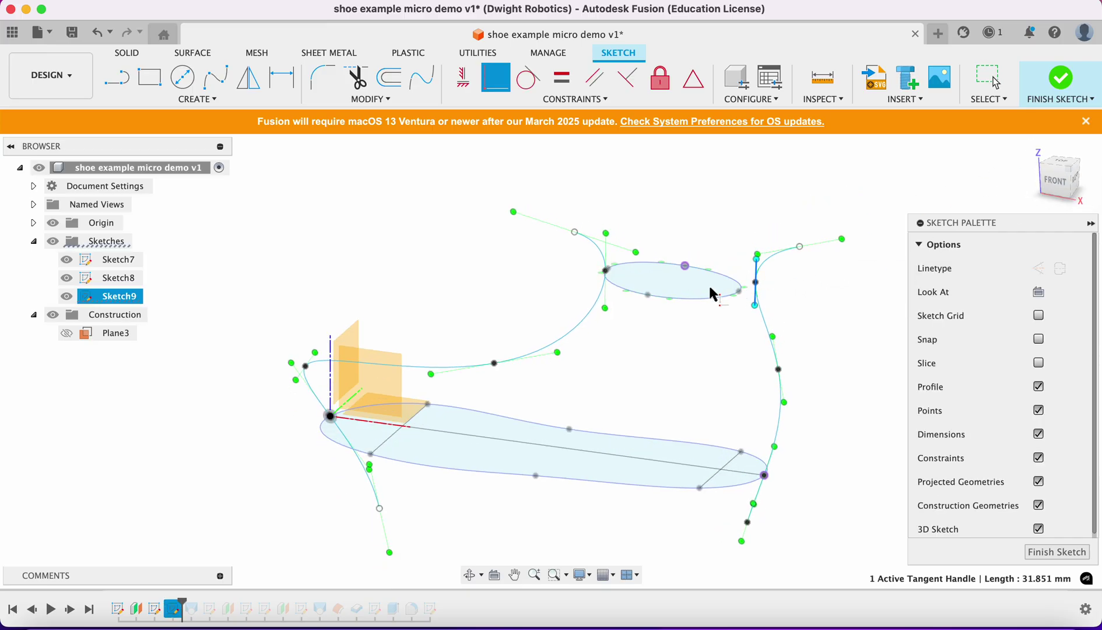
pyautogui.click(757, 289)
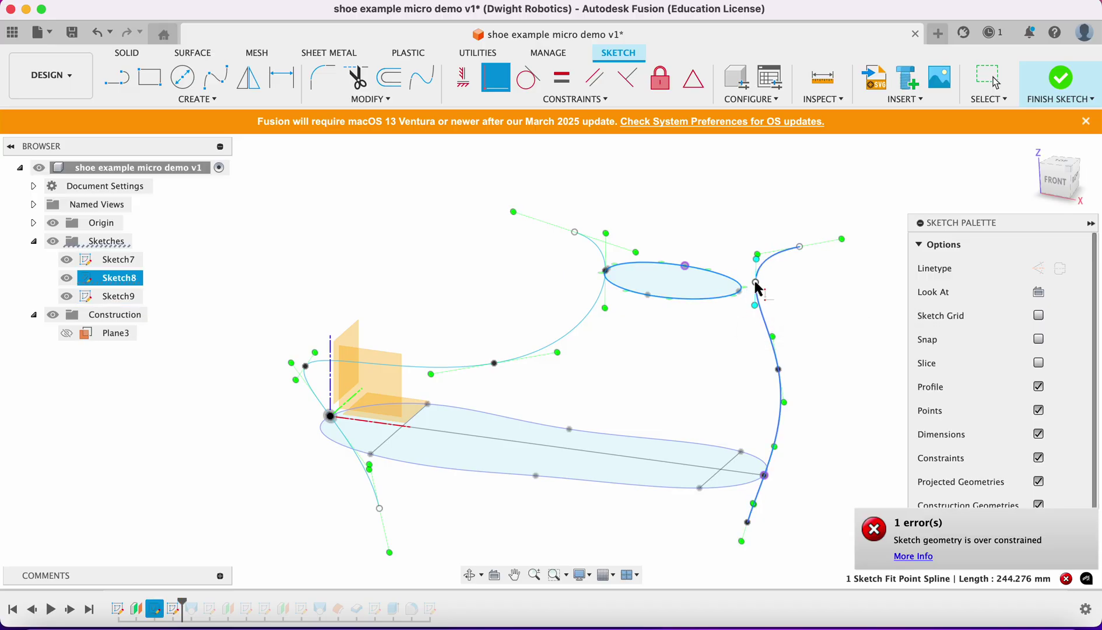
pyautogui.moveTo(756, 288); pyautogui.dragTo(758, 290)
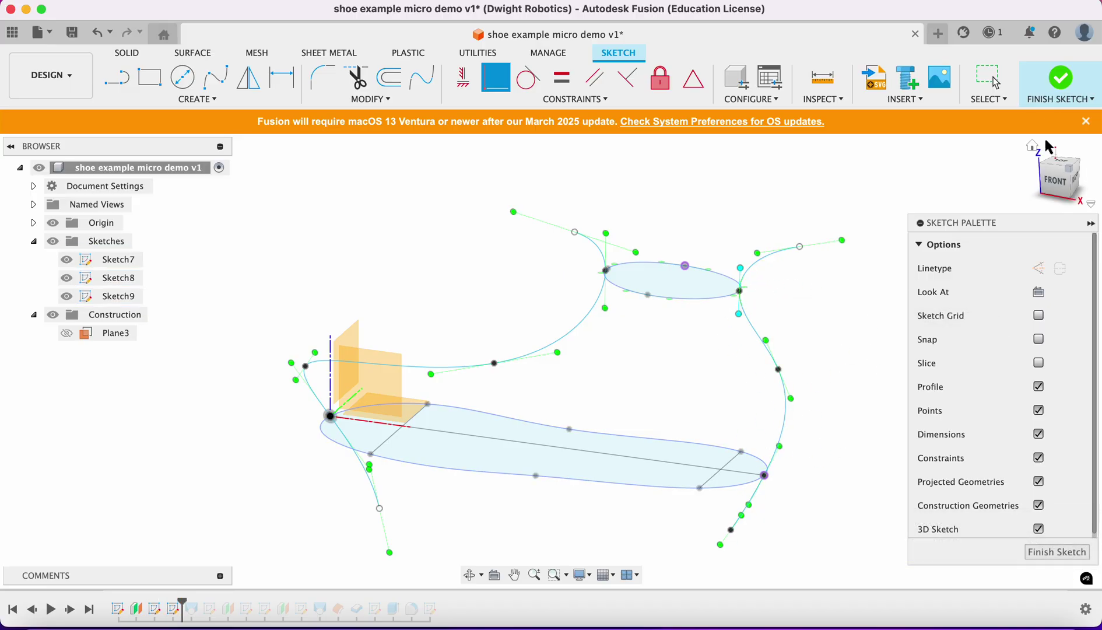
pyautogui.click(1061, 78)
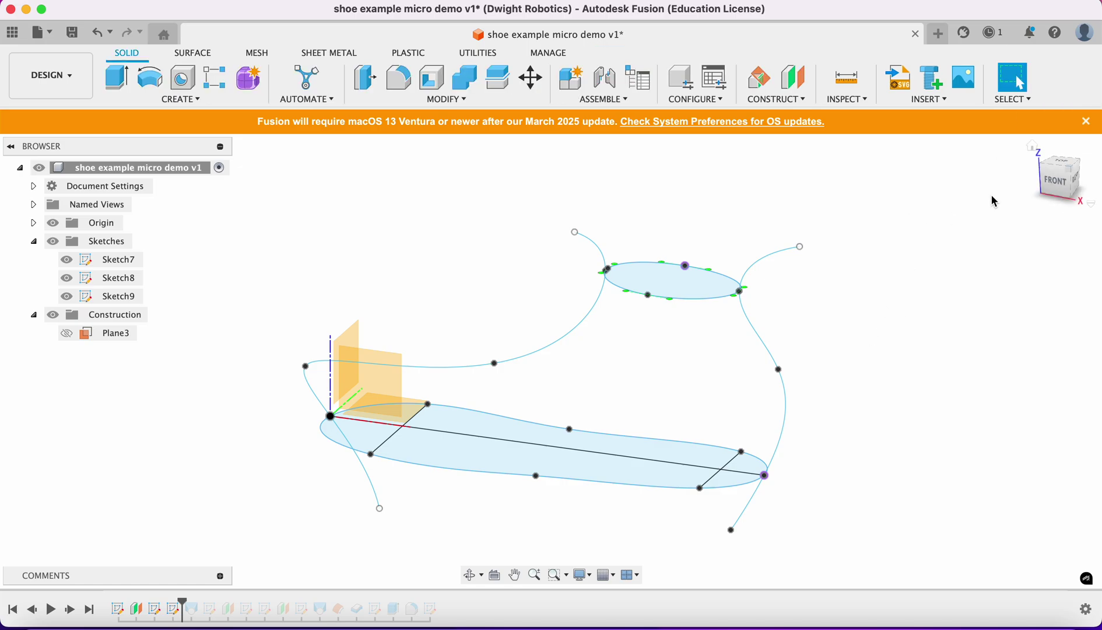
# Step: Lower the heel spline's middle point to about 40 mm above the sole and move the foremost toe point to about X -7 mm
pyautogui.click(1056, 182)
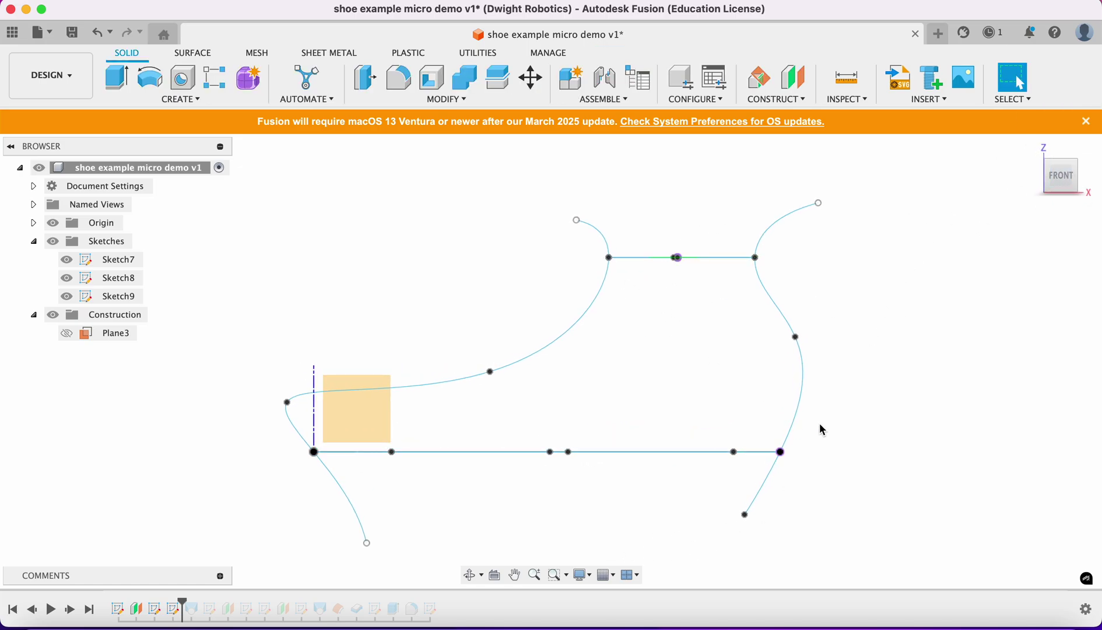
pyautogui.moveTo(795, 337); pyautogui.dragTo(801, 403)
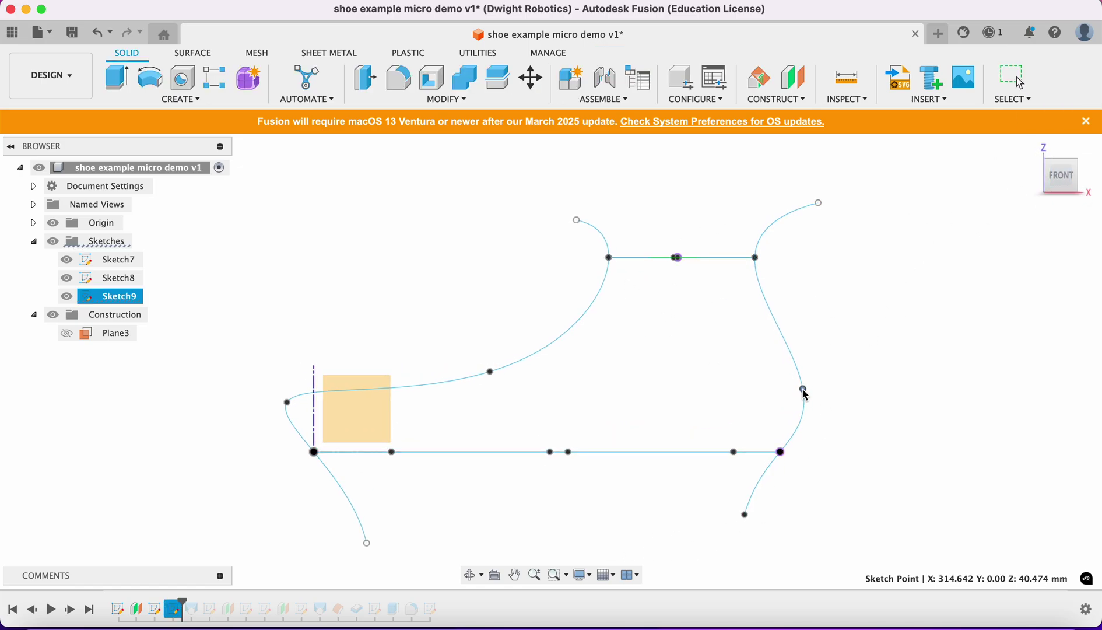
pyautogui.moveTo(287, 402); pyautogui.dragTo(308, 403)
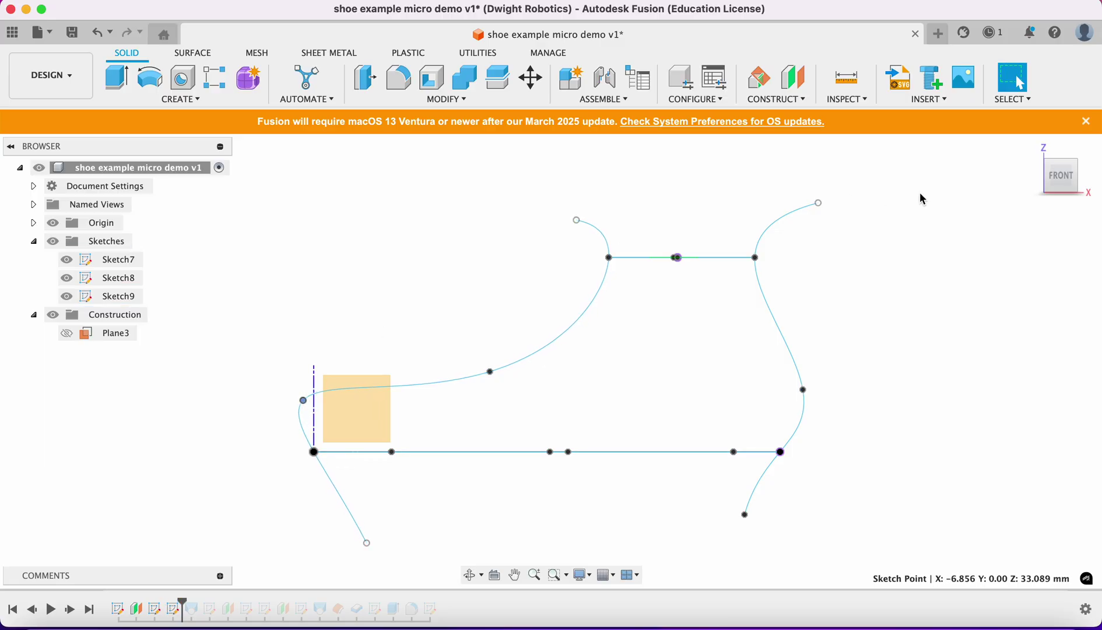
# Step: Create a construction plane offset 240 mm from the YZ plane, crossing the sole through the ankle opening
pyautogui.click(1032, 146)
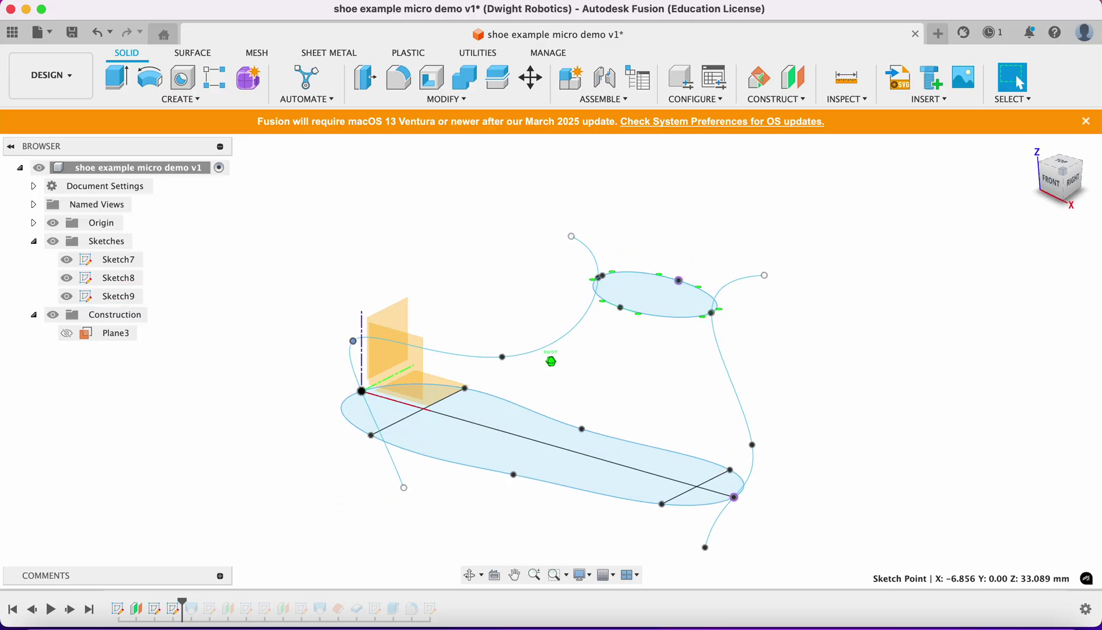
pyautogui.click(407, 284)
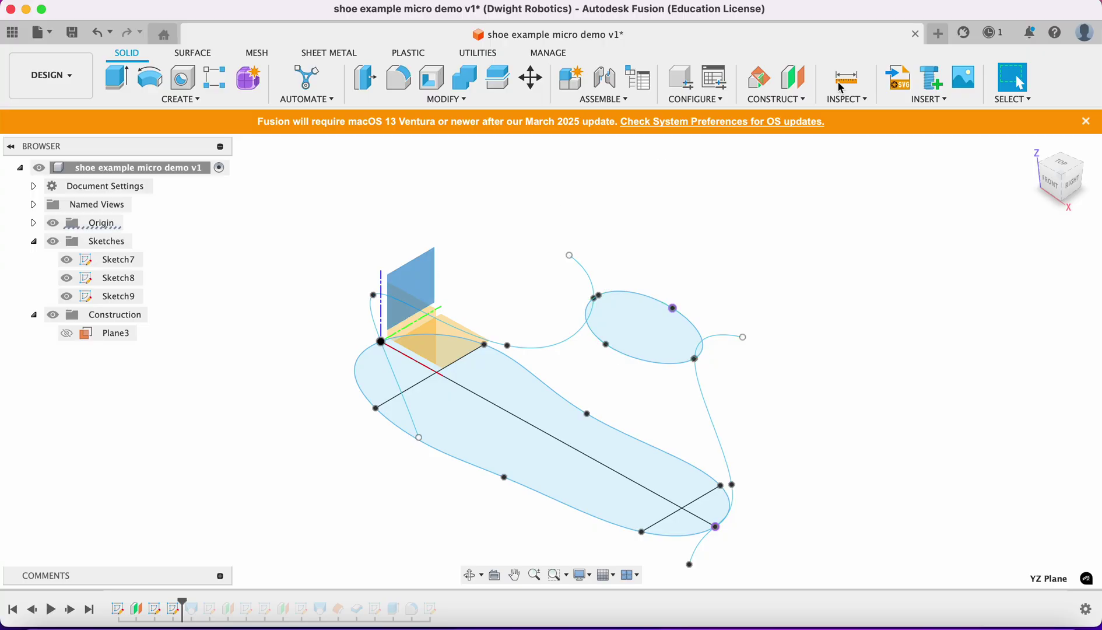
pyautogui.click(793, 77)
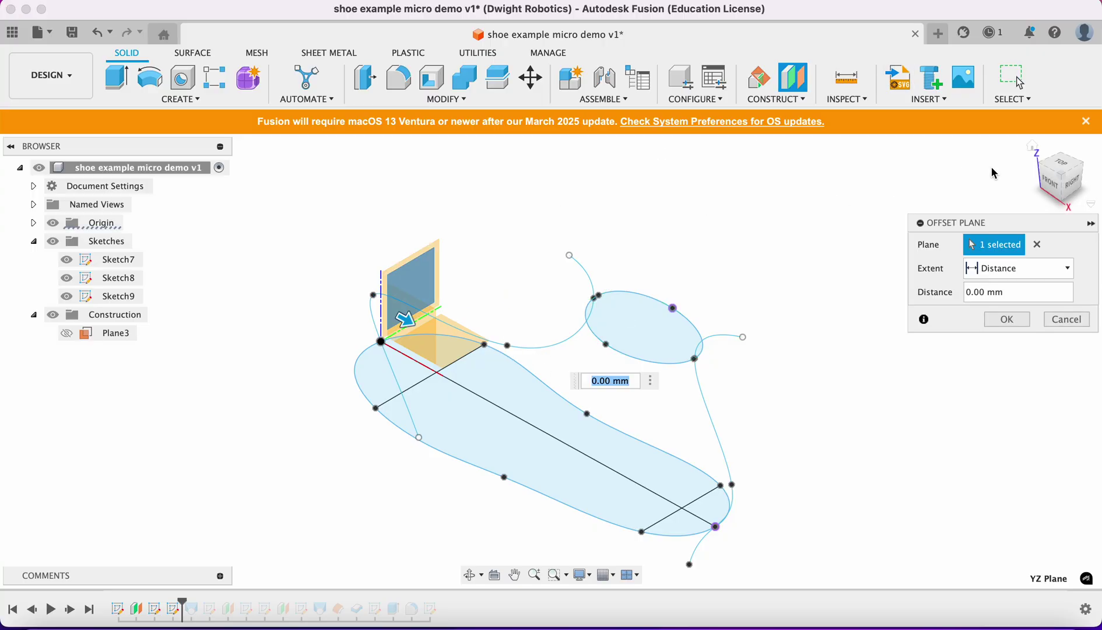
pyautogui.click(1065, 169)
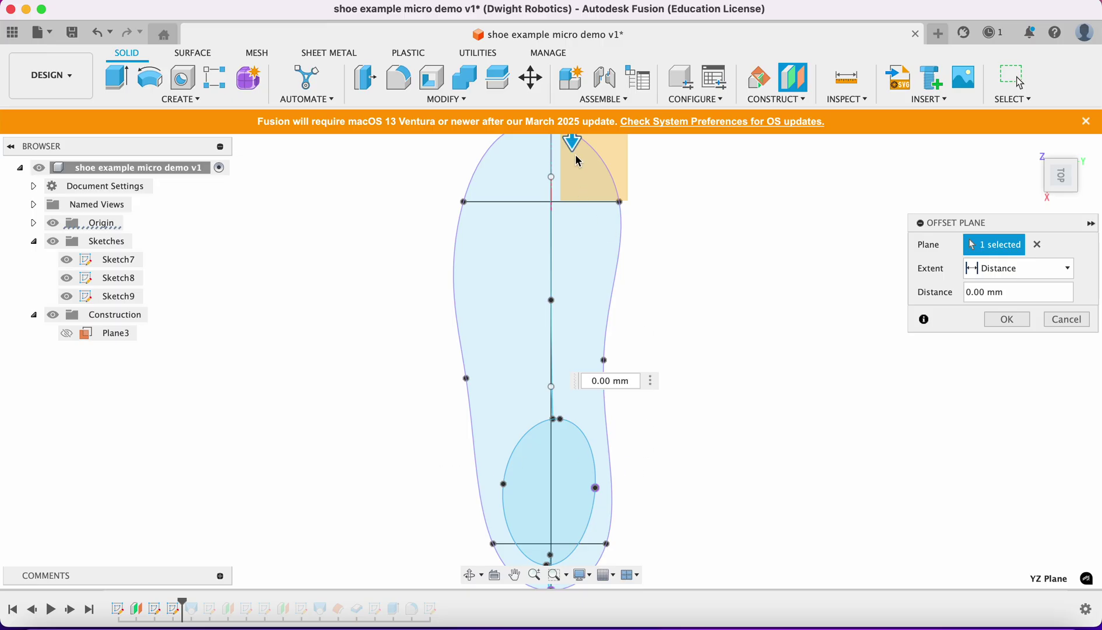
pyautogui.moveTo(574, 146); pyautogui.dragTo(594, 509)
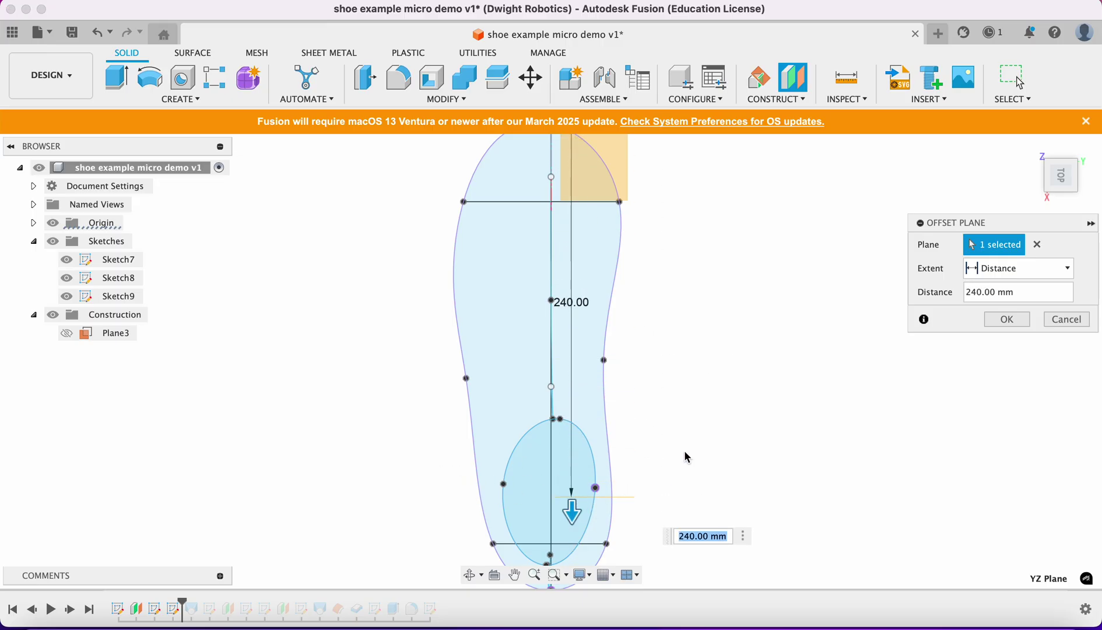
pyautogui.click(1007, 319)
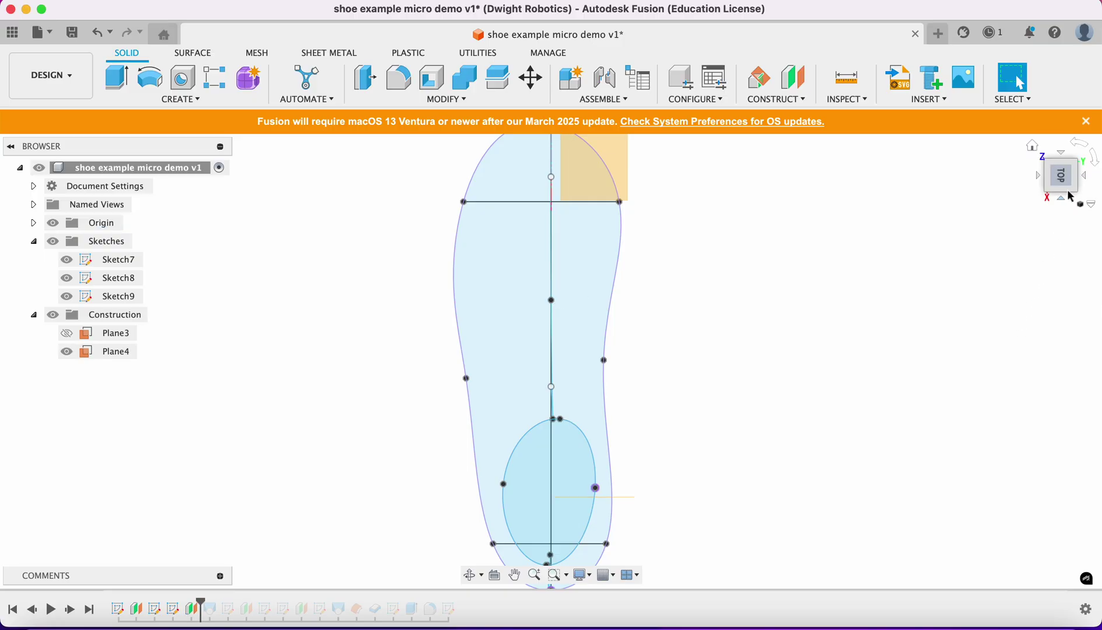
# Step: Start a new sketch on the 240 mm offset plane
pyautogui.click(1070, 193)
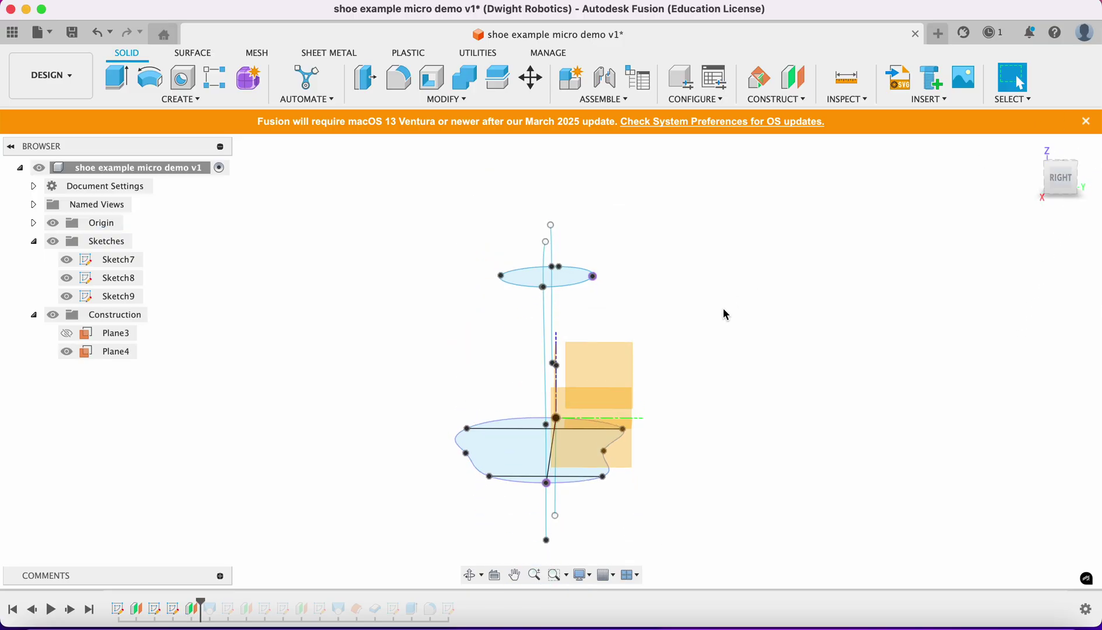
pyautogui.click(613, 418)
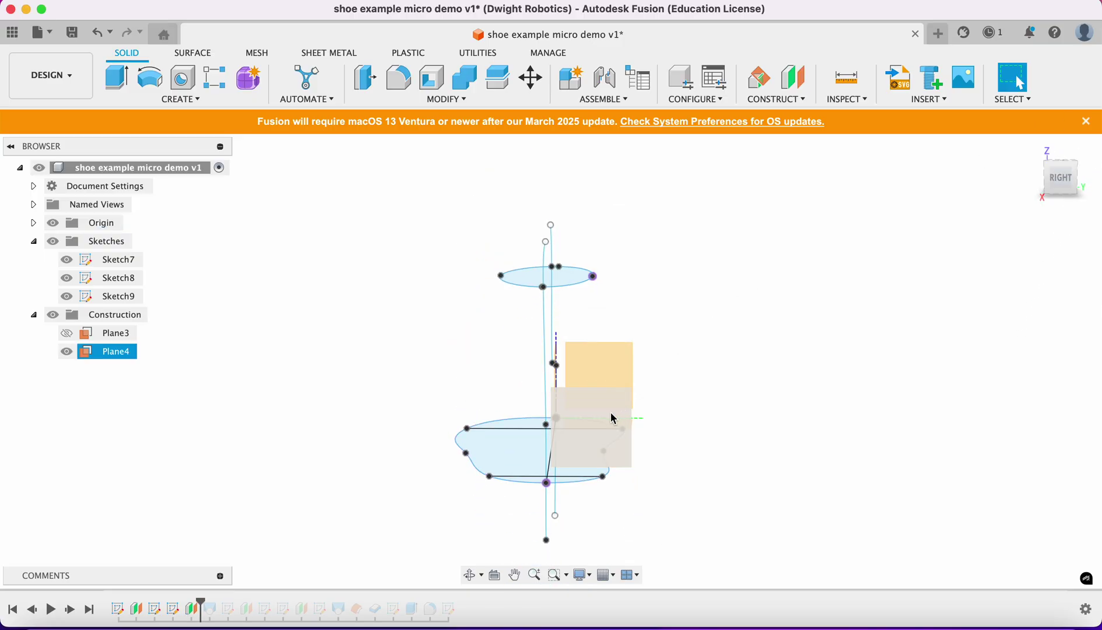
pyautogui.click(198, 104)
pyautogui.click(159, 134)
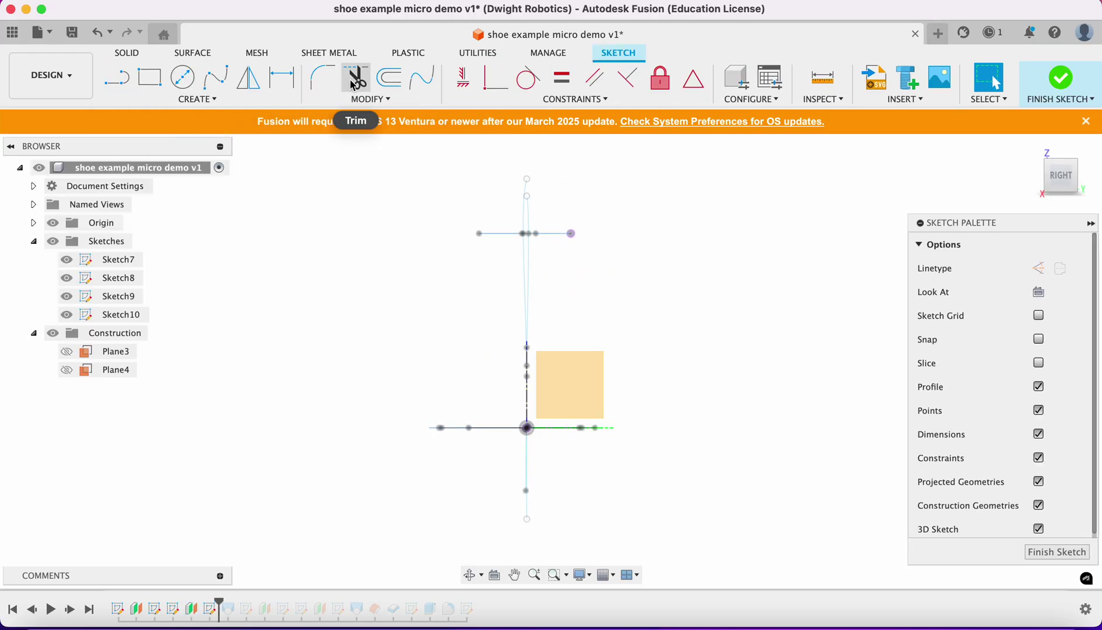
# Step: Draw an open six-point fit point spline along the negative Y side, from above the ankle opening down to below the sole
pyautogui.click(216, 77)
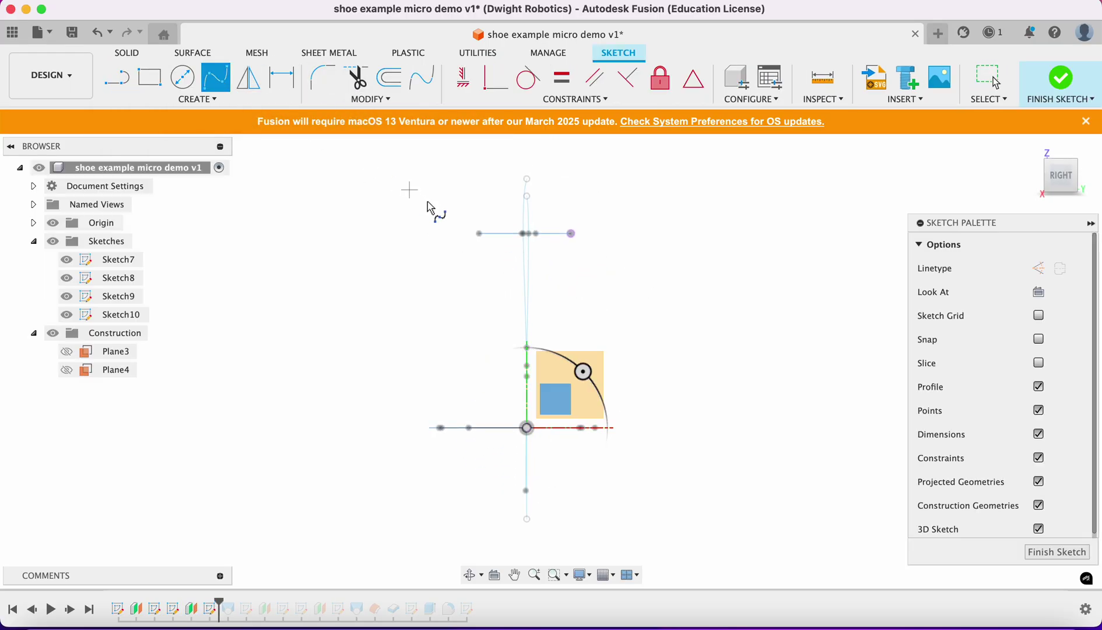
pyautogui.click(455, 235)
pyautogui.click(426, 333)
pyautogui.click(426, 397)
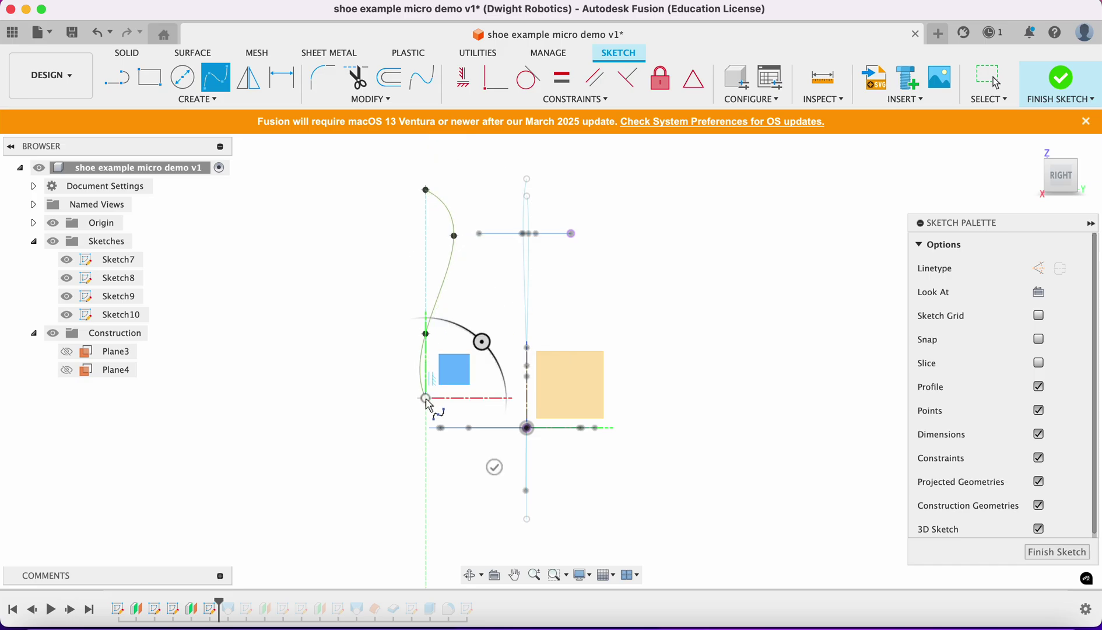
pyautogui.click(458, 469)
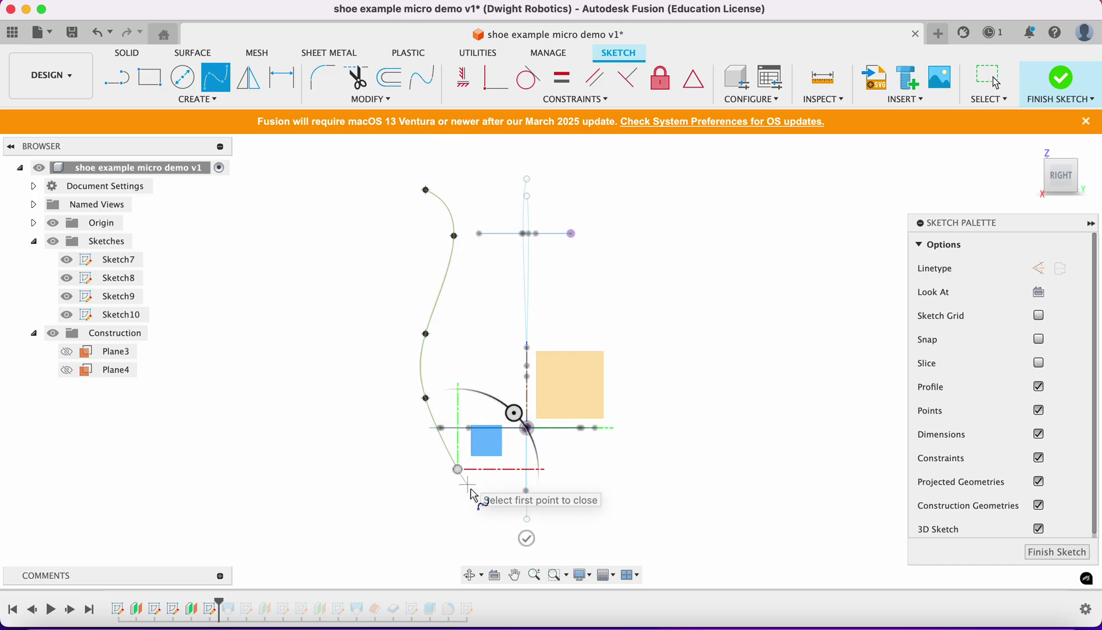
pyautogui.click(485, 507)
pyautogui.scroll(-5, 549, 536)
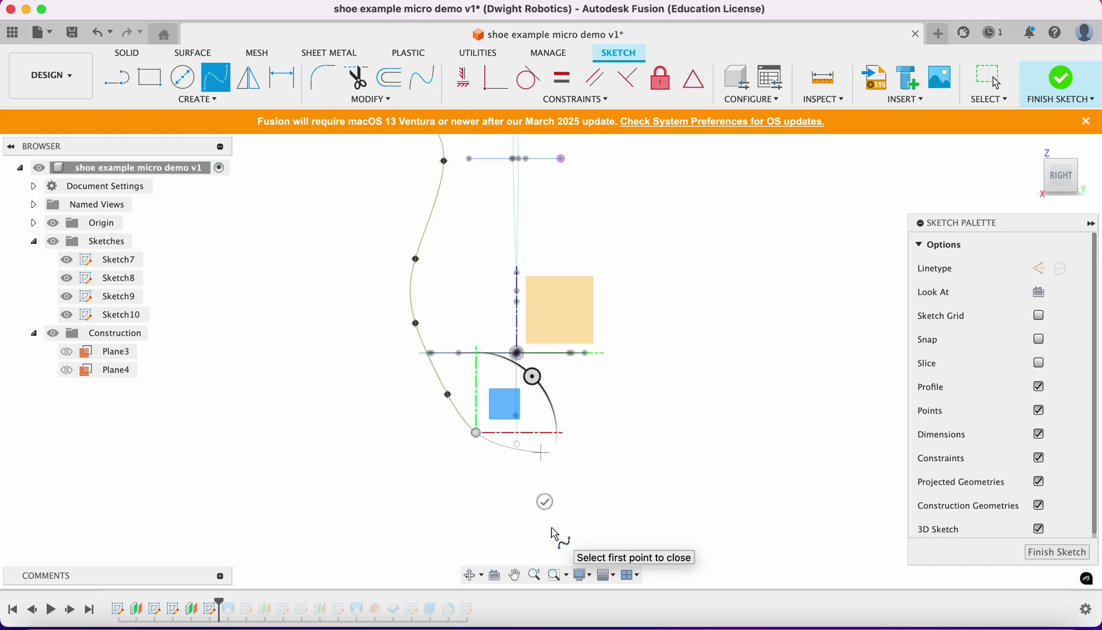
pyautogui.click(535, 450)
# Step: Draw an open six-point fit point spline along the positive Y side, from above the ankle opening down to below the sole
pyautogui.scroll(5, 610, 397)
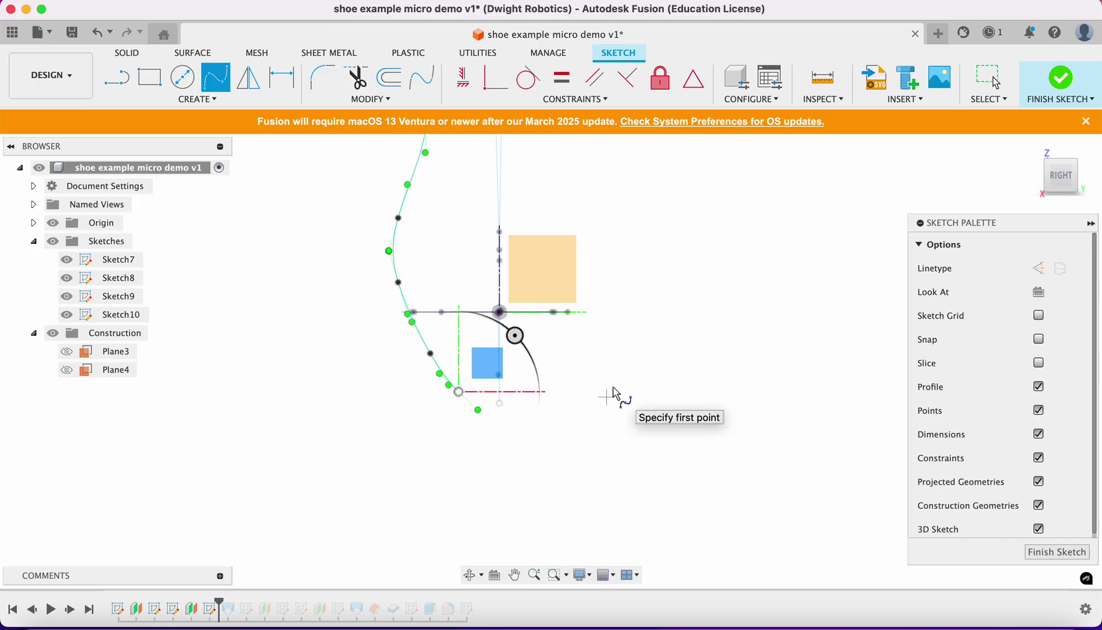
pyautogui.click(559, 165)
pyautogui.click(559, 162)
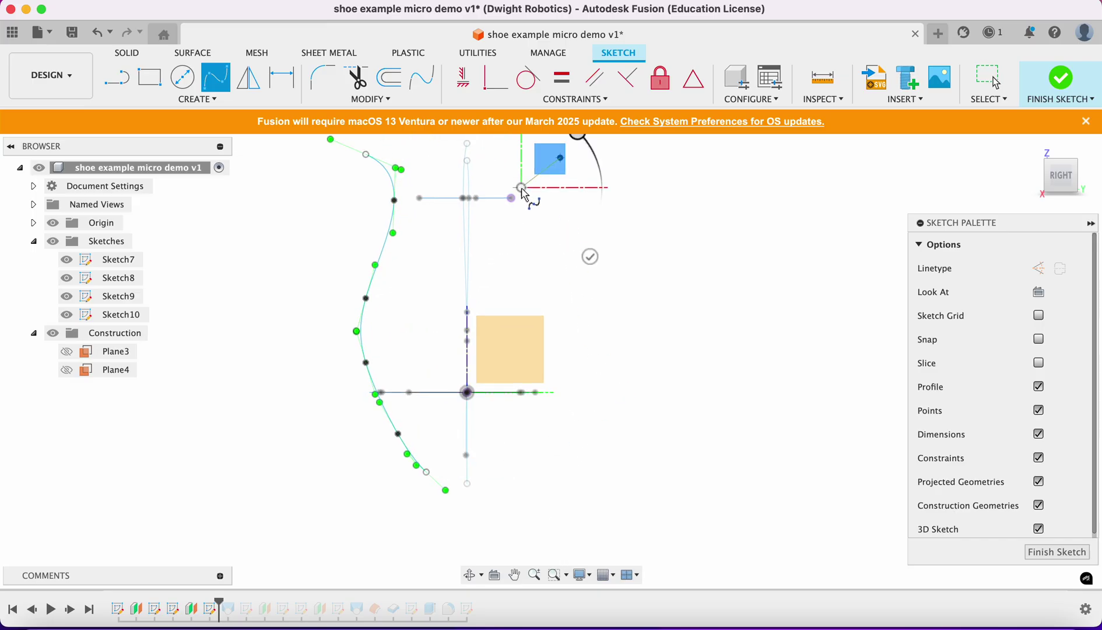
pyautogui.click(532, 246)
pyautogui.click(551, 319)
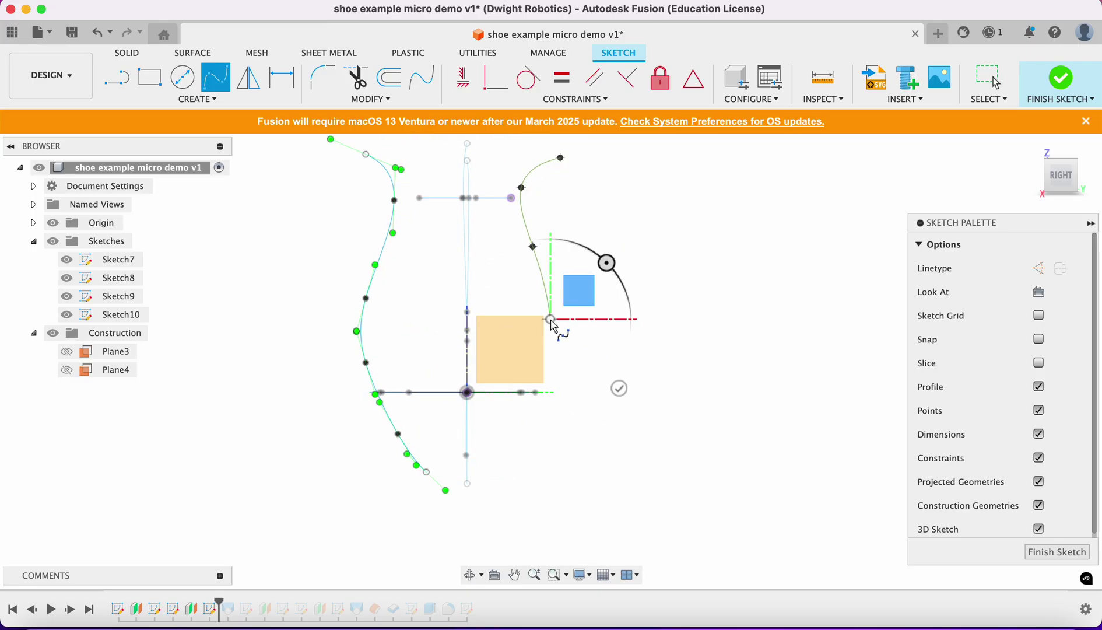
pyautogui.click(535, 407)
pyautogui.click(512, 465)
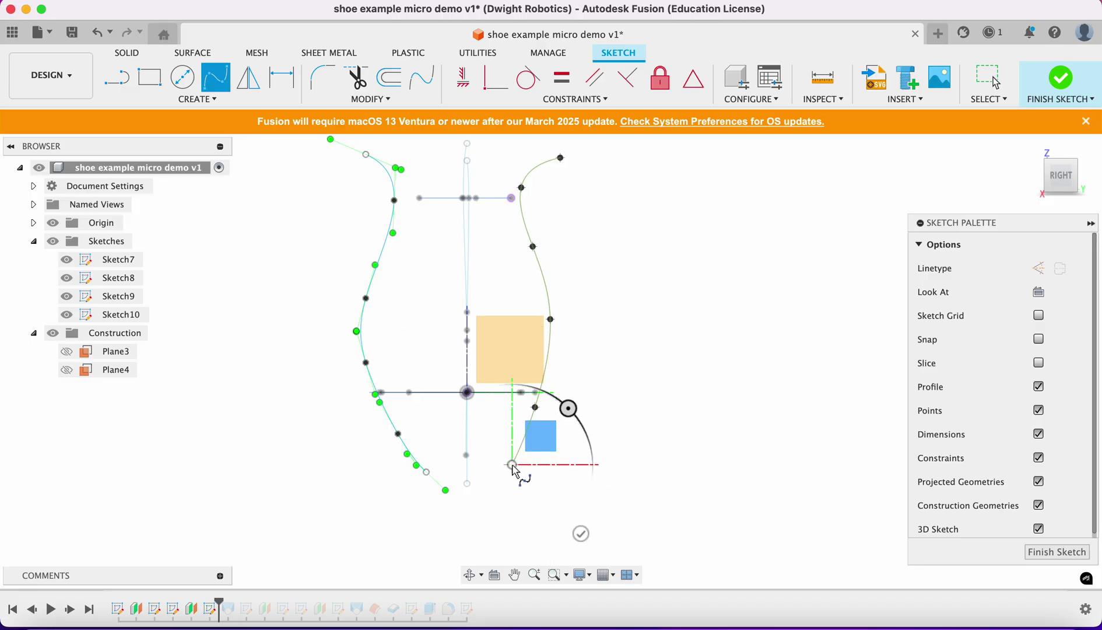
pyautogui.click(581, 533)
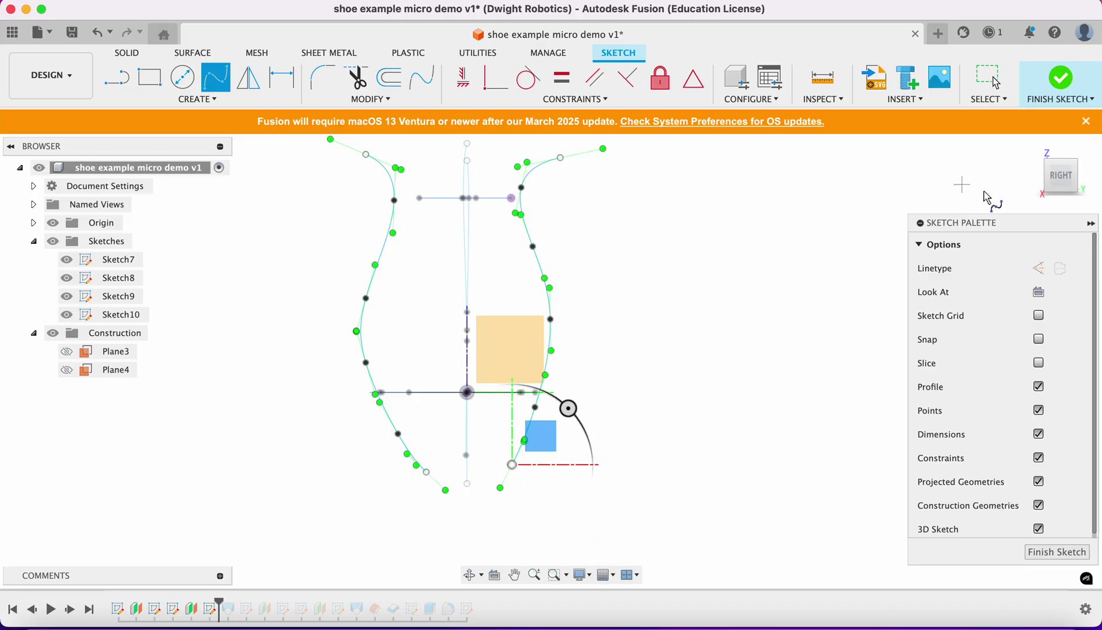
# Step: Make the second point of the positive Y side spline coincident with the oval ankle outline
pyautogui.click(1076, 159)
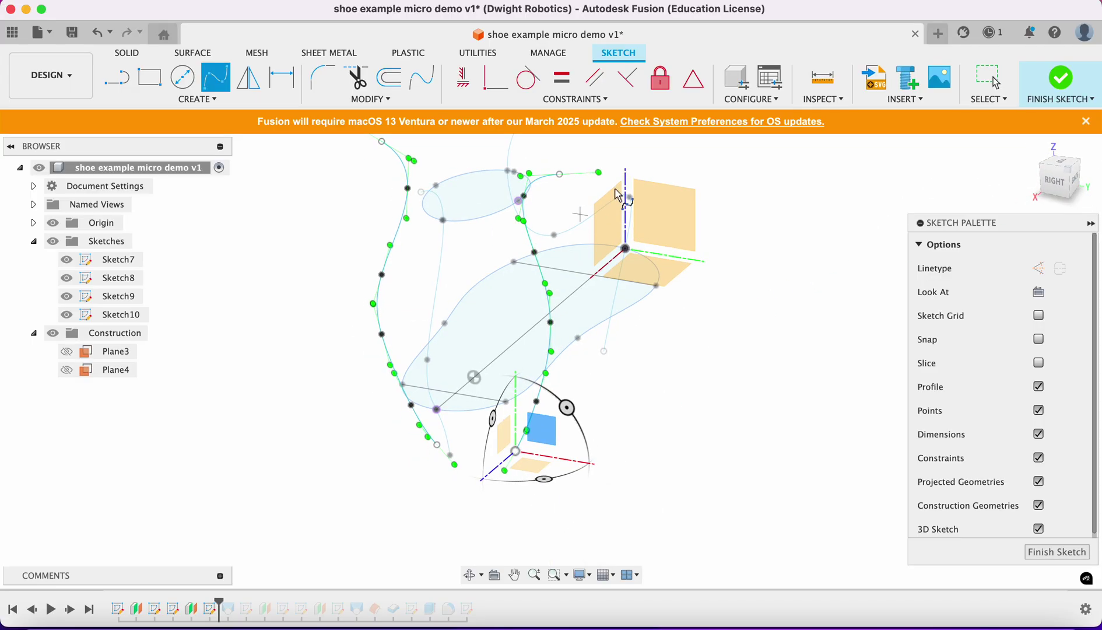
pyautogui.click(495, 77)
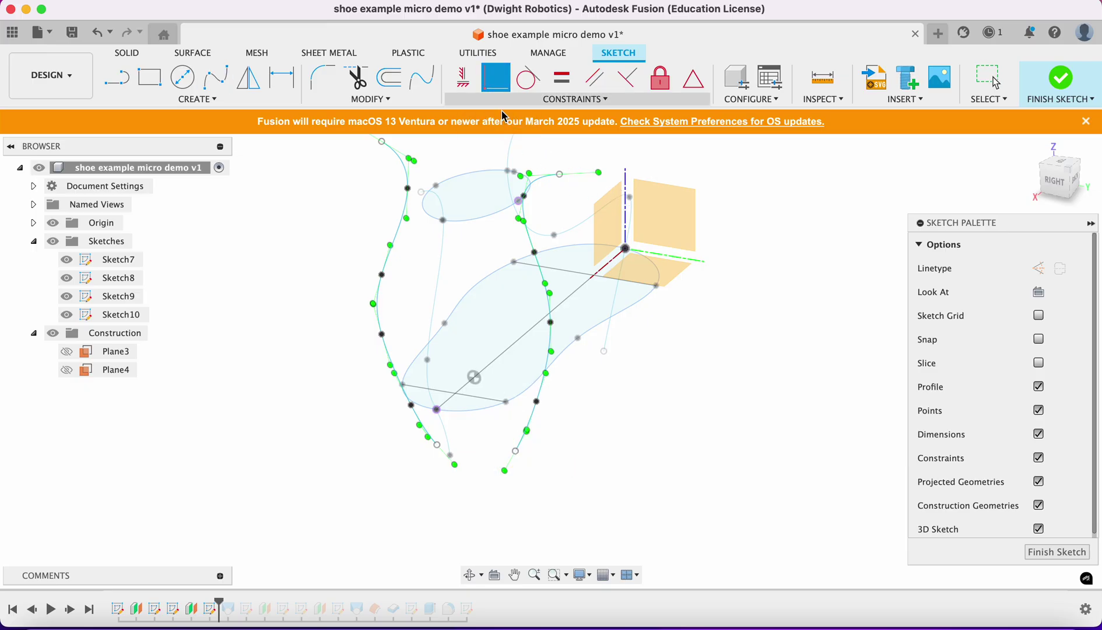
pyautogui.click(523, 198)
pyautogui.click(519, 200)
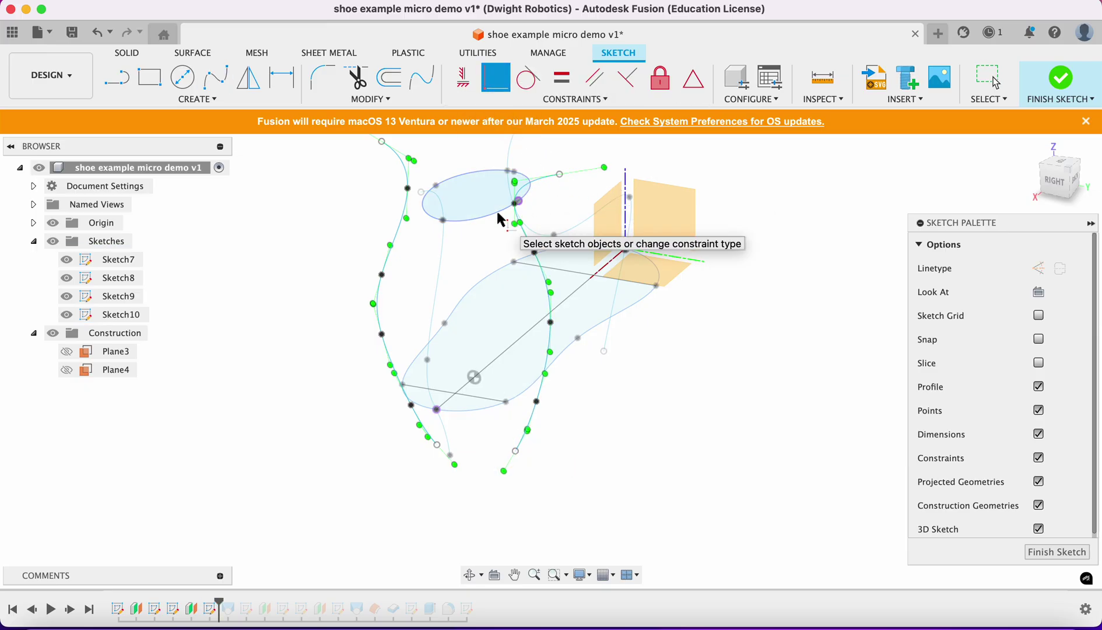
# Step: Make the negative Y side spline's second point coincident with the ankle outline and both side splines' fifth points coincident with the sole outline
pyautogui.click(408, 189)
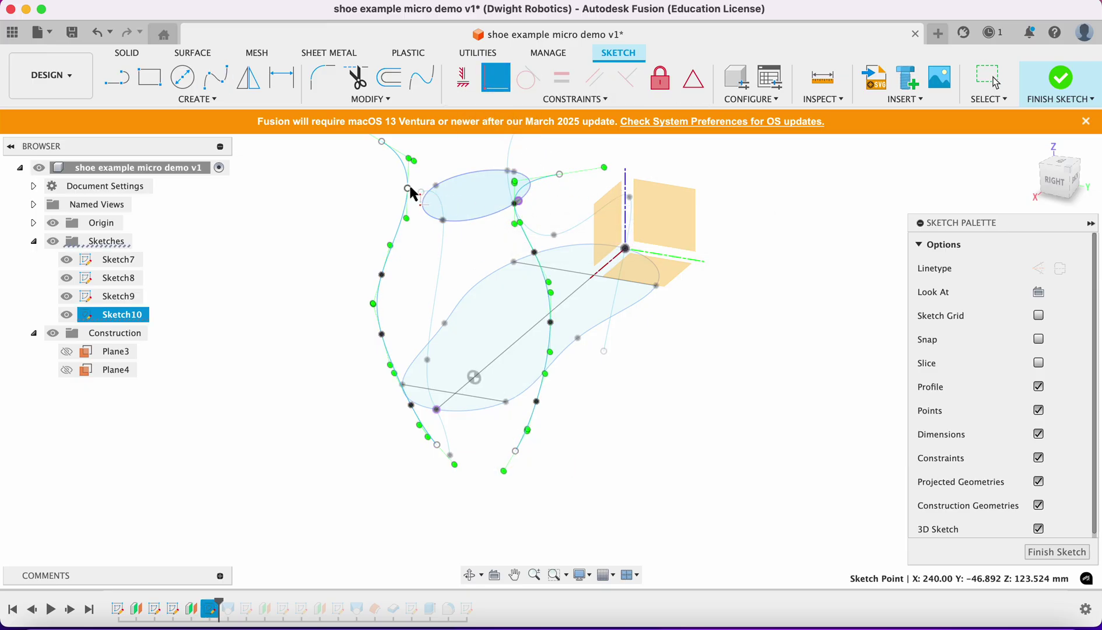
pyautogui.click(425, 210)
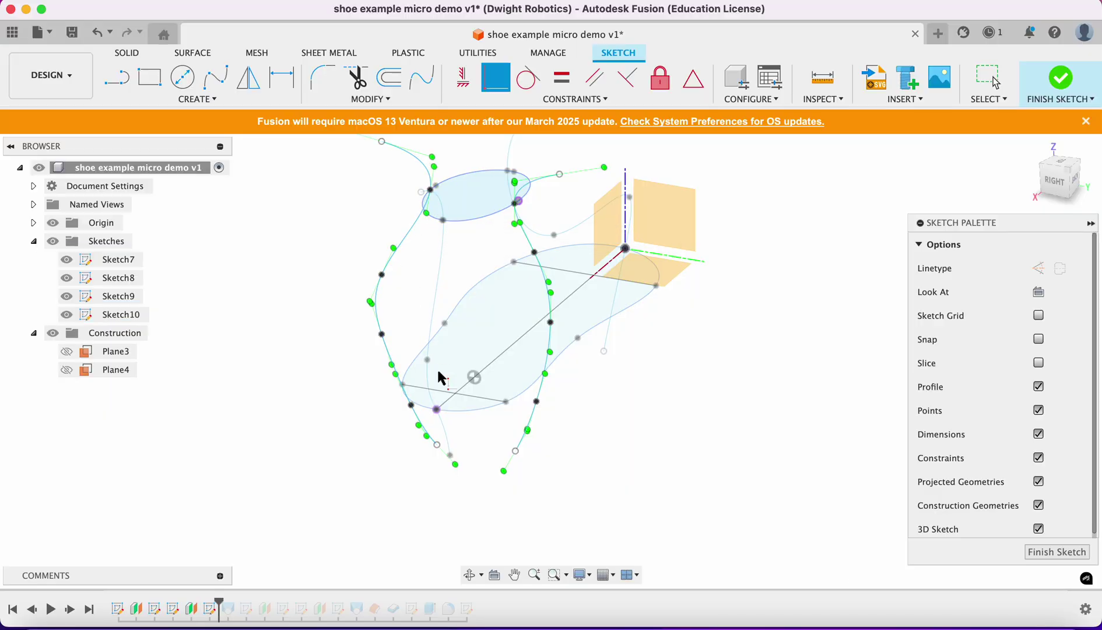
pyautogui.moveTo(1077, 163); pyautogui.dragTo(1080, 172)
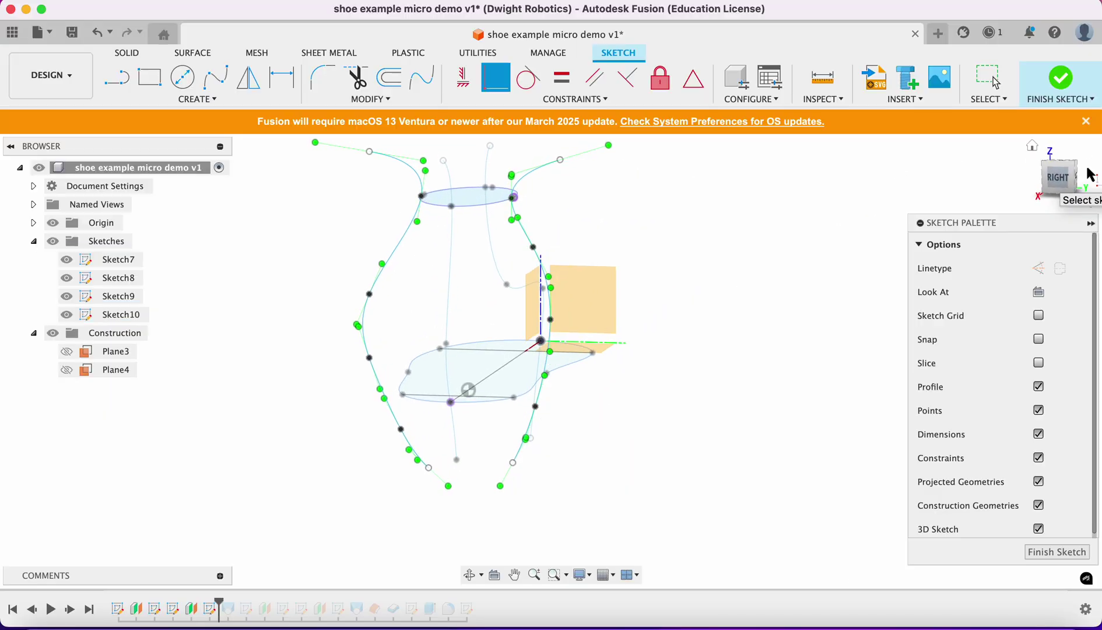
pyautogui.click(401, 428)
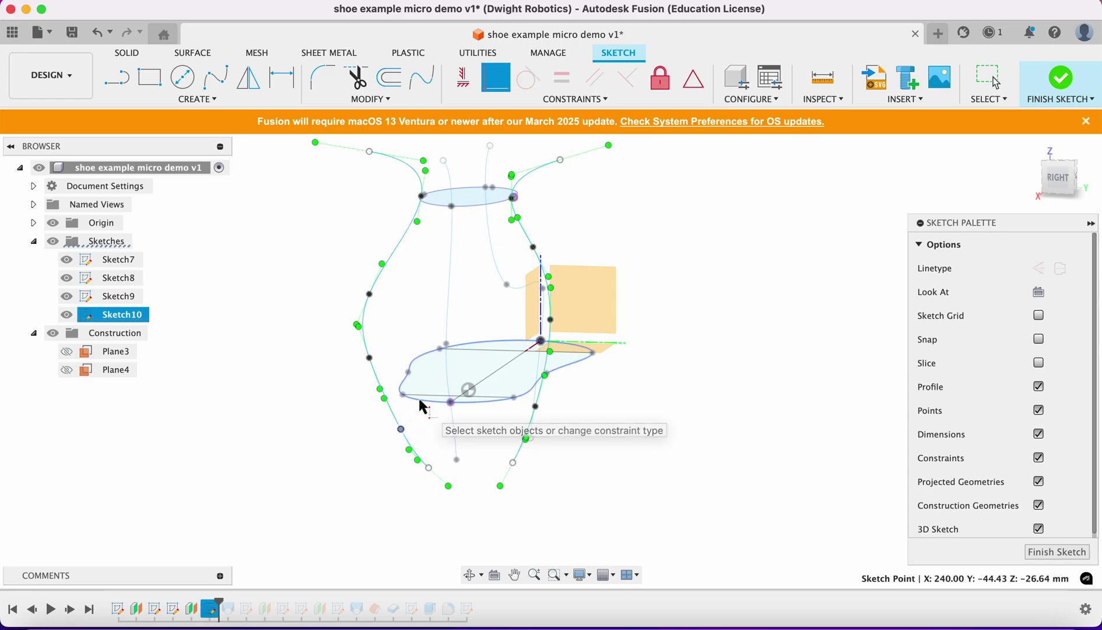
pyautogui.moveTo(423, 407); pyautogui.dragTo(401, 407)
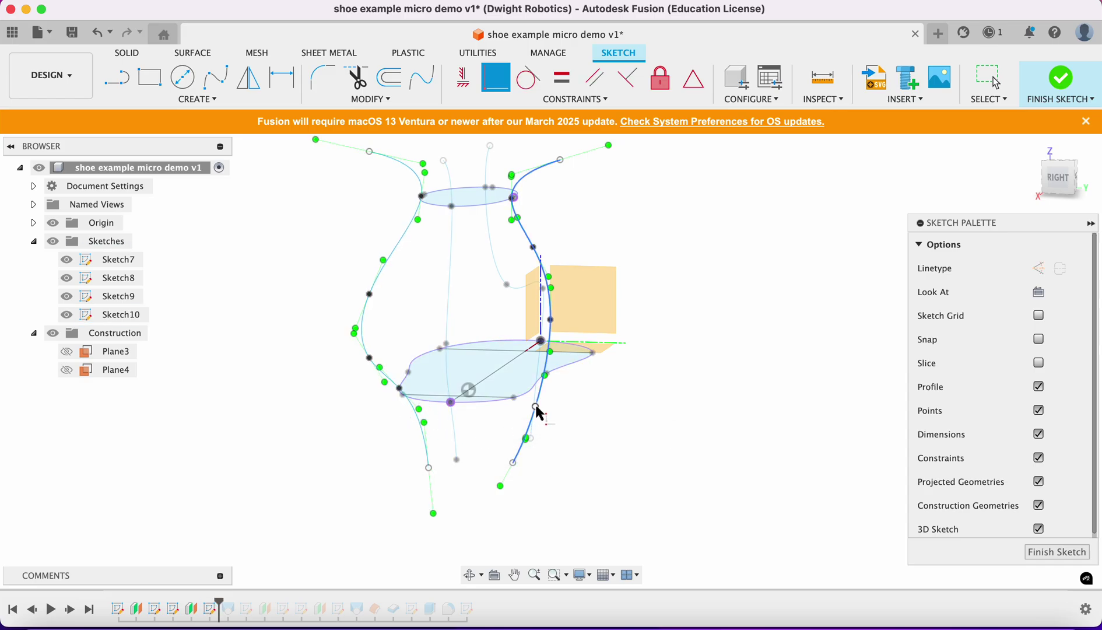
pyautogui.moveTo(536, 407); pyautogui.dragTo(529, 391)
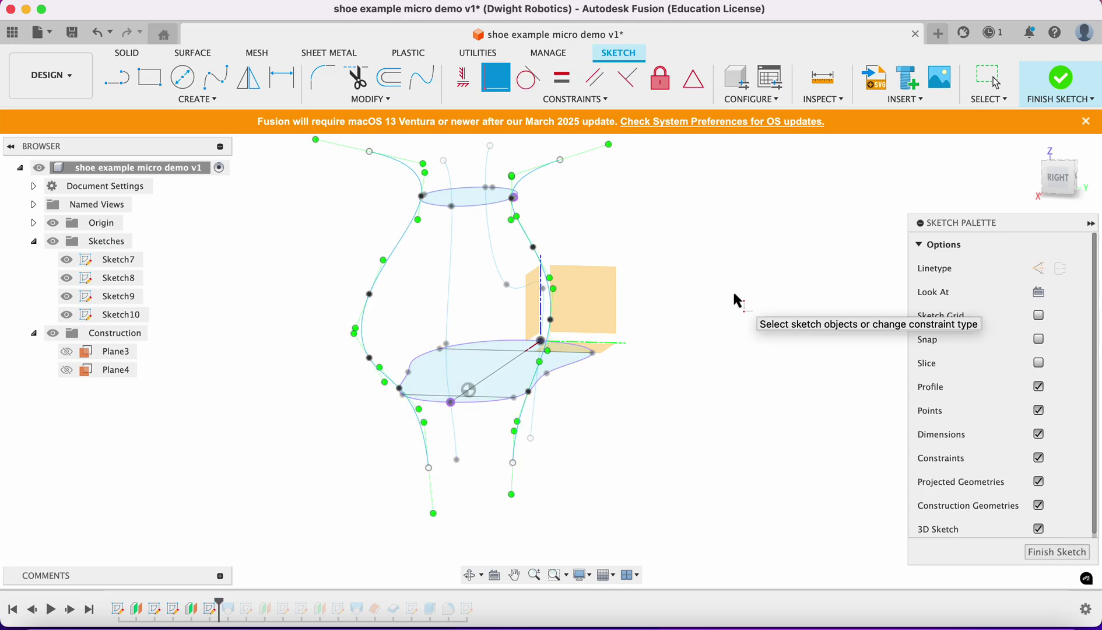
pyautogui.press('Escape')
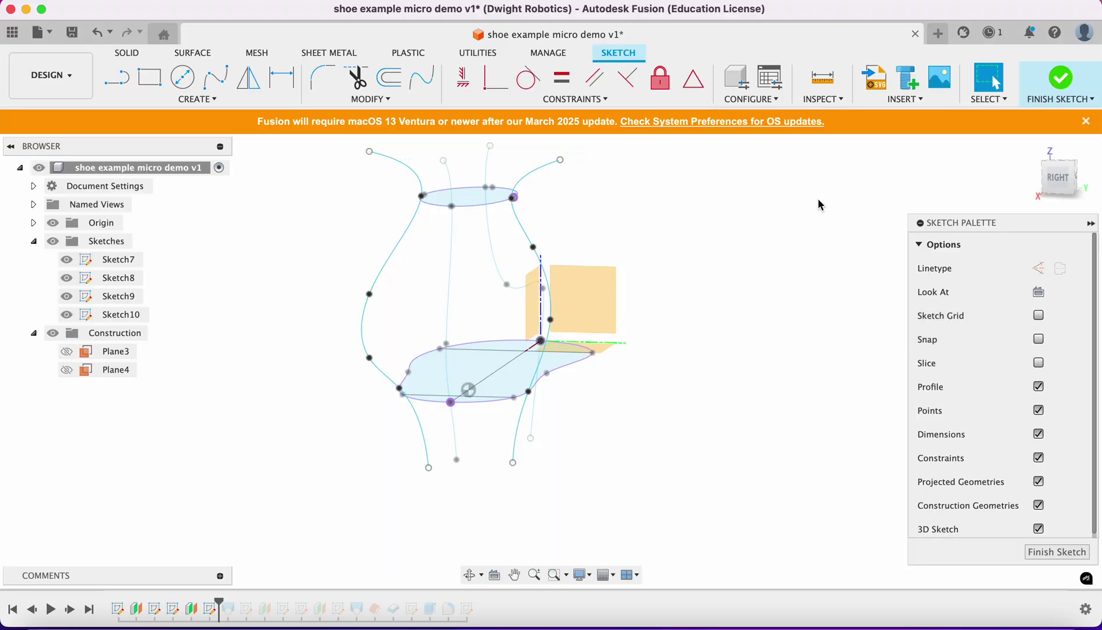
# Step: Move the negative Y side spline's fourth point inward to about Y -60, Z 17 mm
pyautogui.click(1051, 187)
pyautogui.click(367, 364)
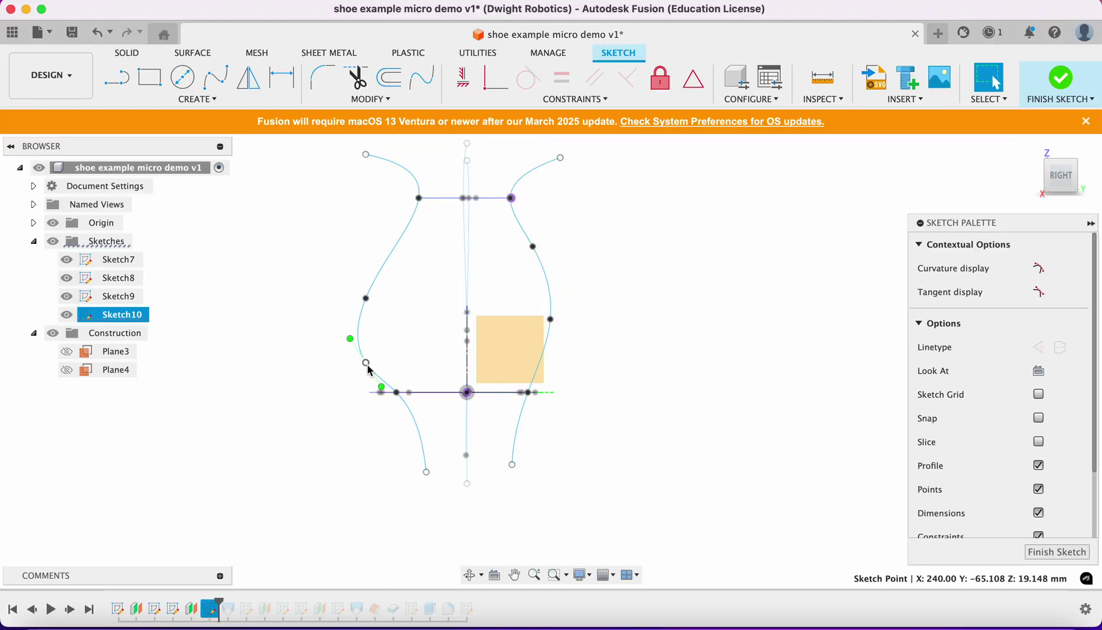
pyautogui.moveTo(367, 363)
pyautogui.mouseDown()
pyautogui.moveTo(377, 351)
pyautogui.moveTo(377, 373)
pyautogui.mouseUp()
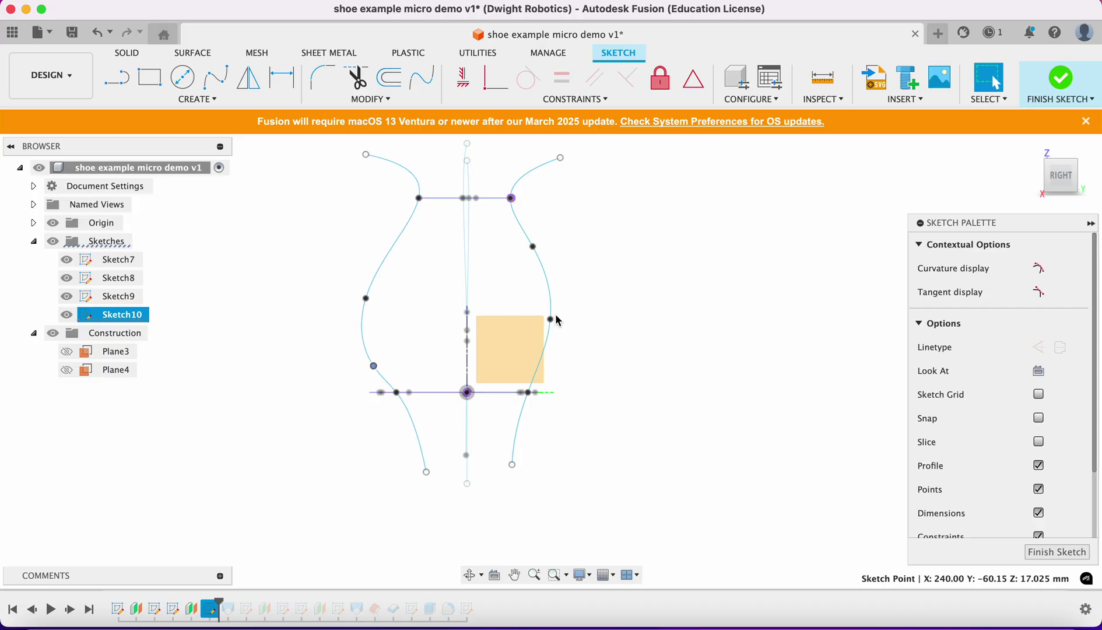
# Step: Move the positive Y side spline's fourth point to about Y 55, Z 32 and the negative side's third to Y -60, Z 69; finish the sketch
pyautogui.moveTo(550, 319); pyautogui.dragTo(552, 344)
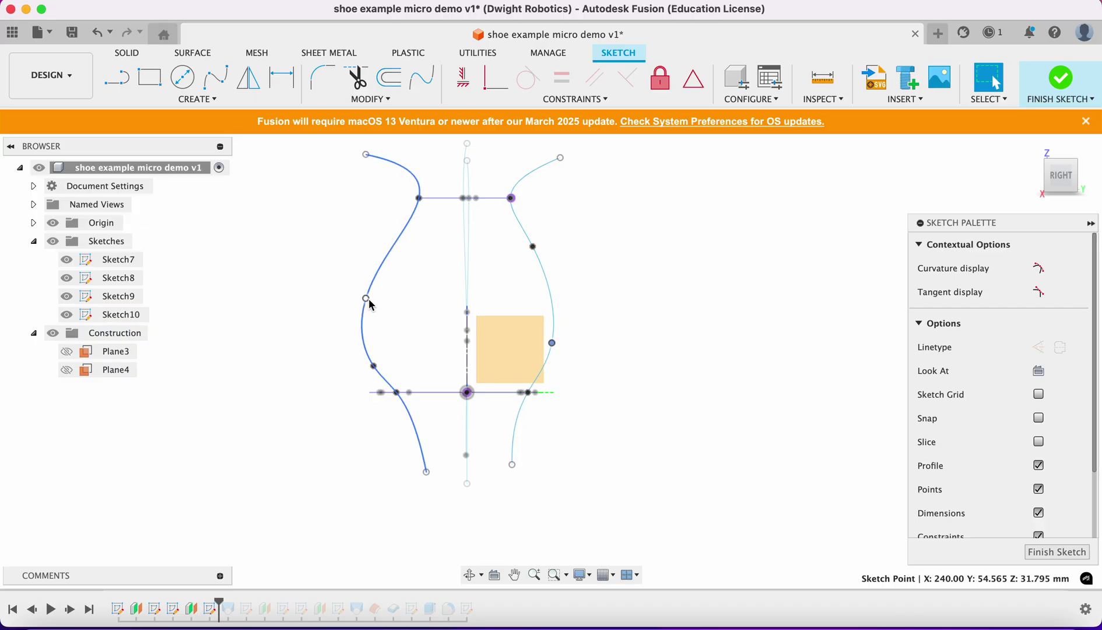
pyautogui.moveTo(369, 299); pyautogui.dragTo(374, 285)
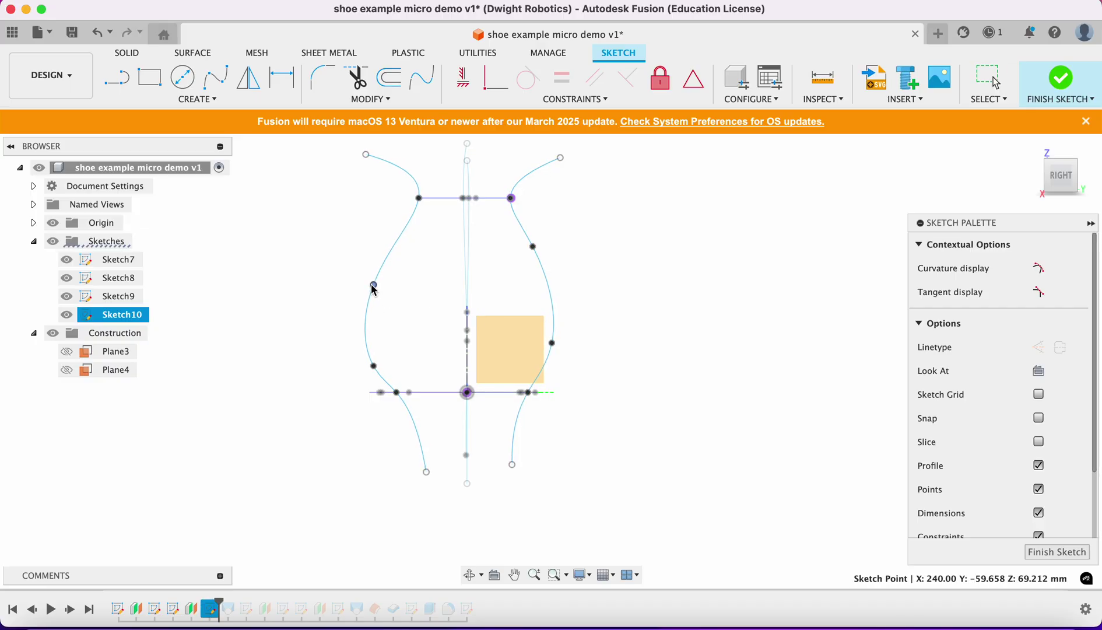
pyautogui.click(1060, 87)
# Step: Start a Loft and remove the preselected sketch point from its profiles
pyautogui.moveTo(1060, 185)
pyautogui.mouseDown()
pyautogui.moveTo(1057, 196)
pyautogui.moveTo(1051, 184)
pyautogui.moveTo(836, 198)
pyautogui.mouseUp()
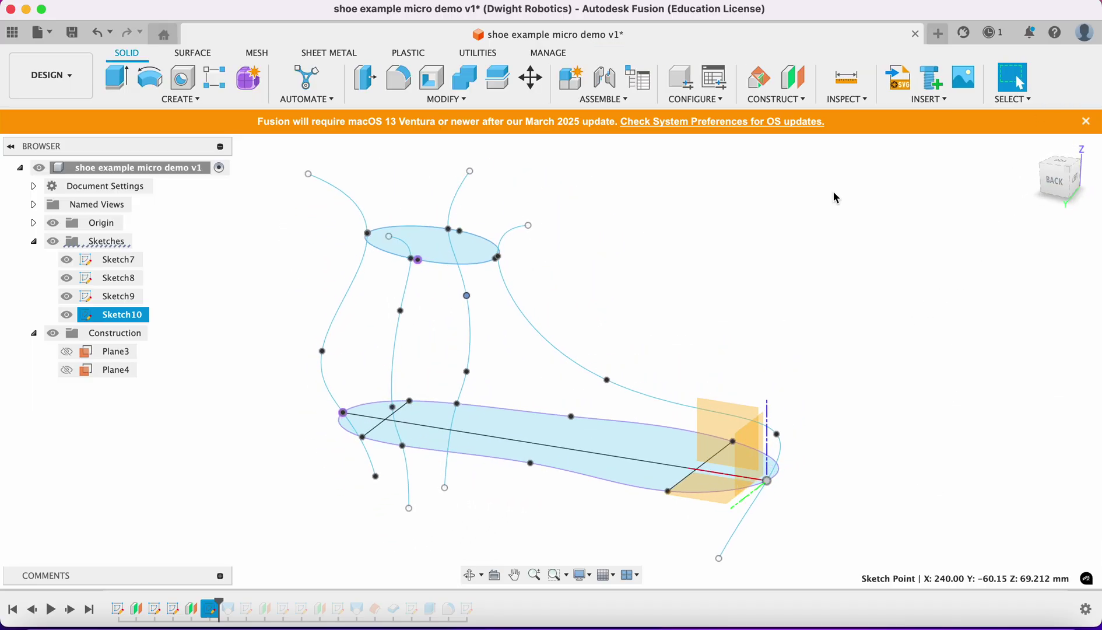
pyautogui.click(179, 100)
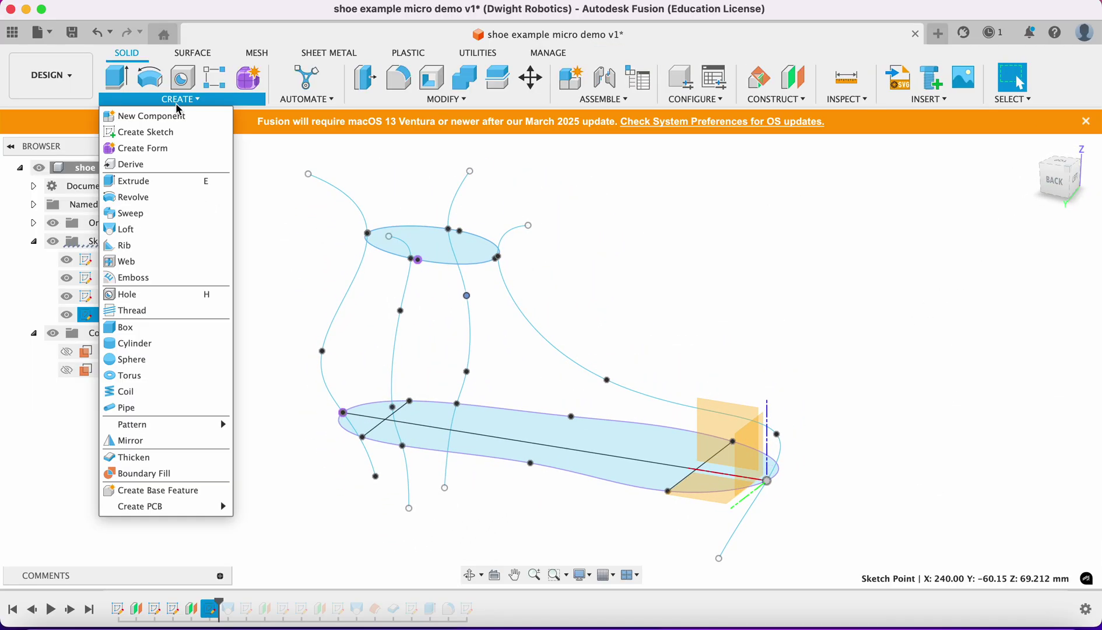
pyautogui.click(140, 229)
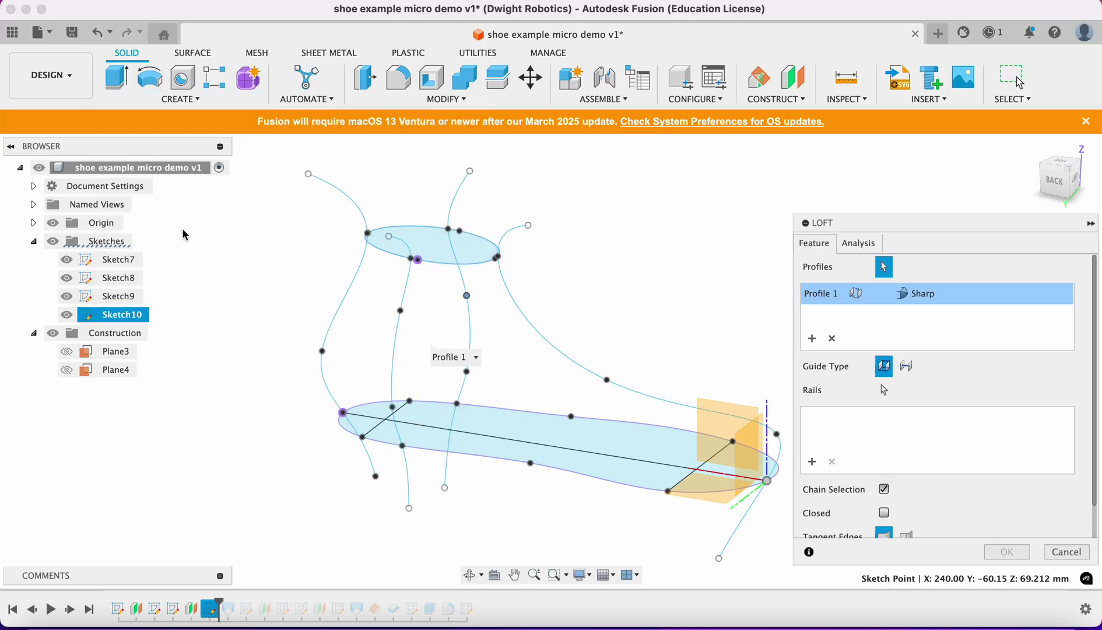
pyautogui.click(417, 259)
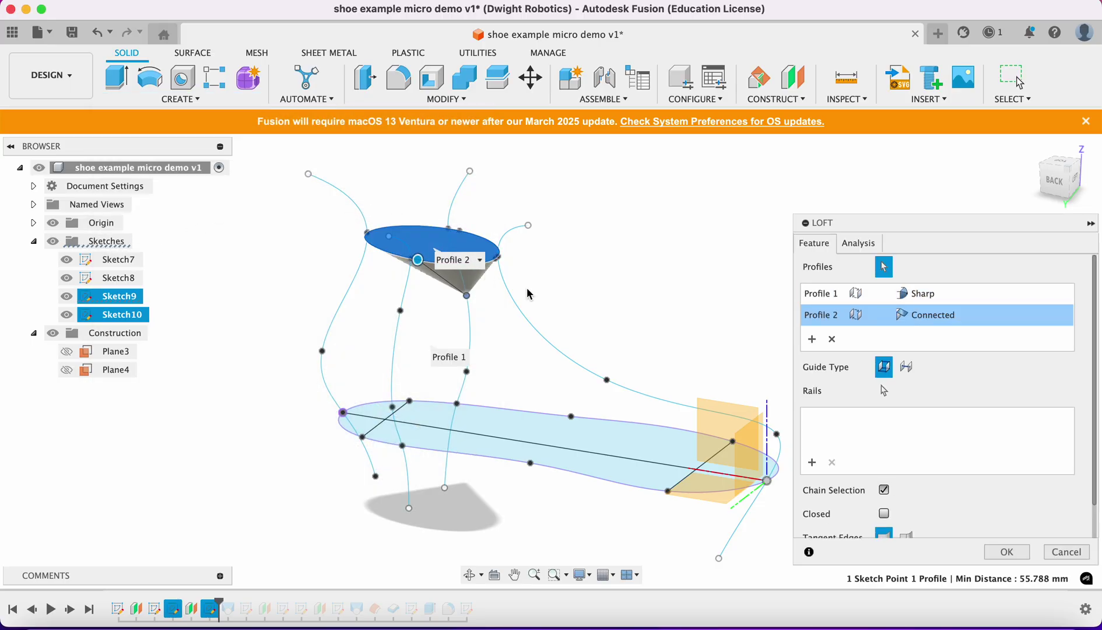
pyautogui.click(834, 340)
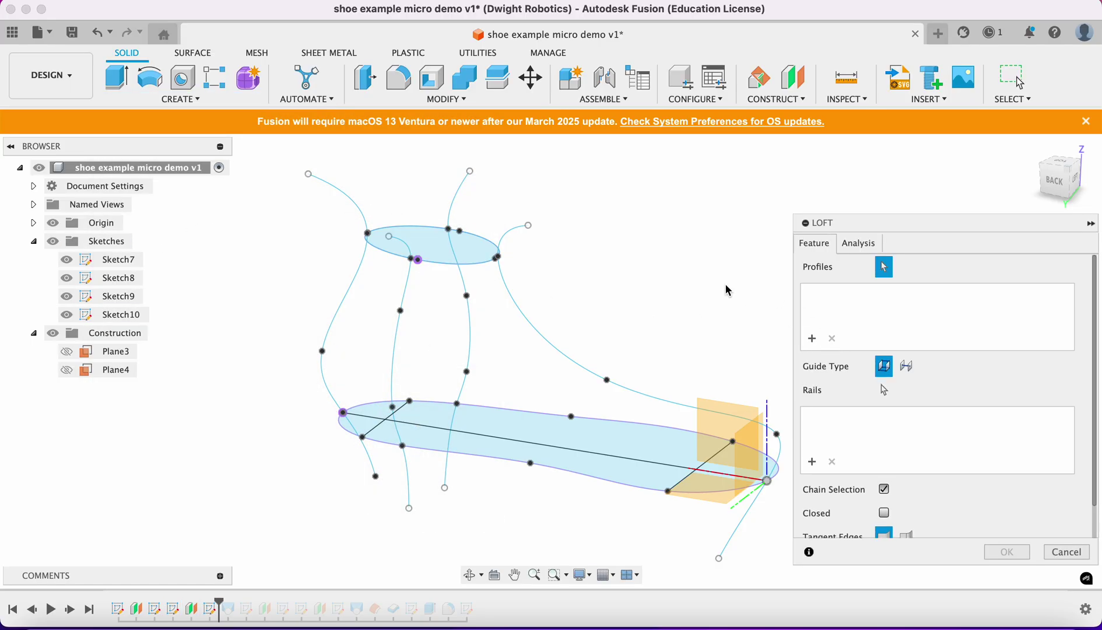
pyautogui.click(443, 252)
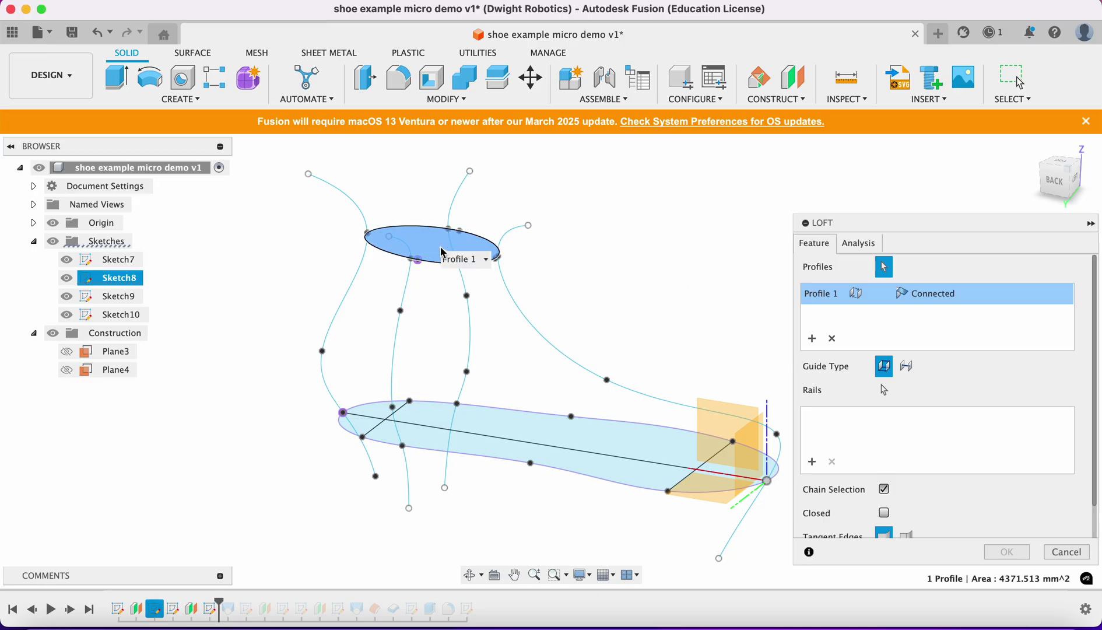
pyautogui.click(533, 425)
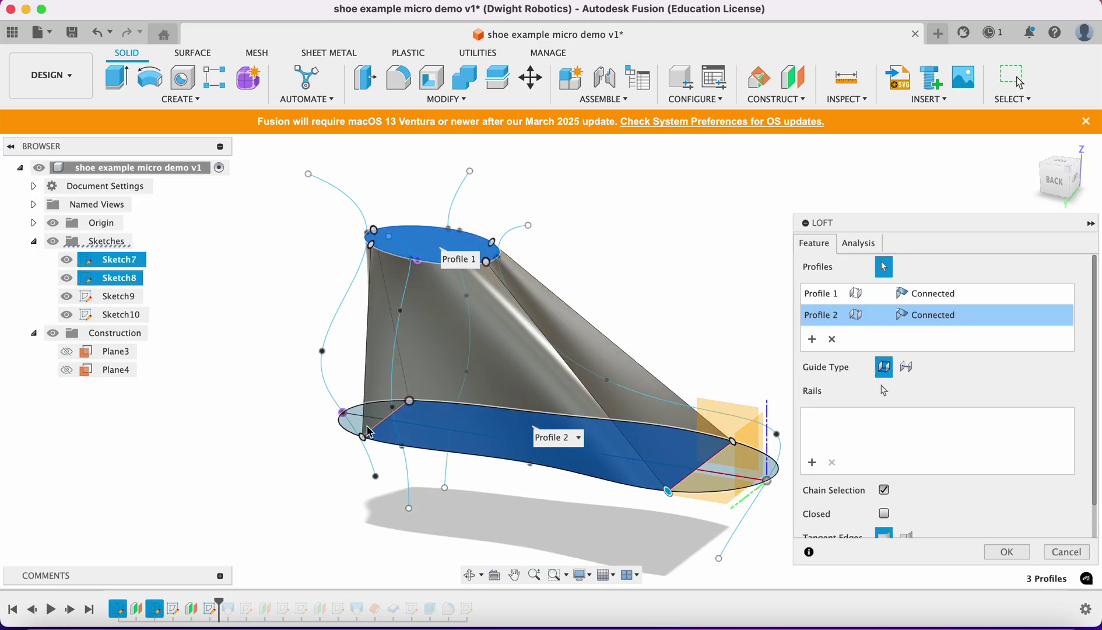
pyautogui.click(355, 431)
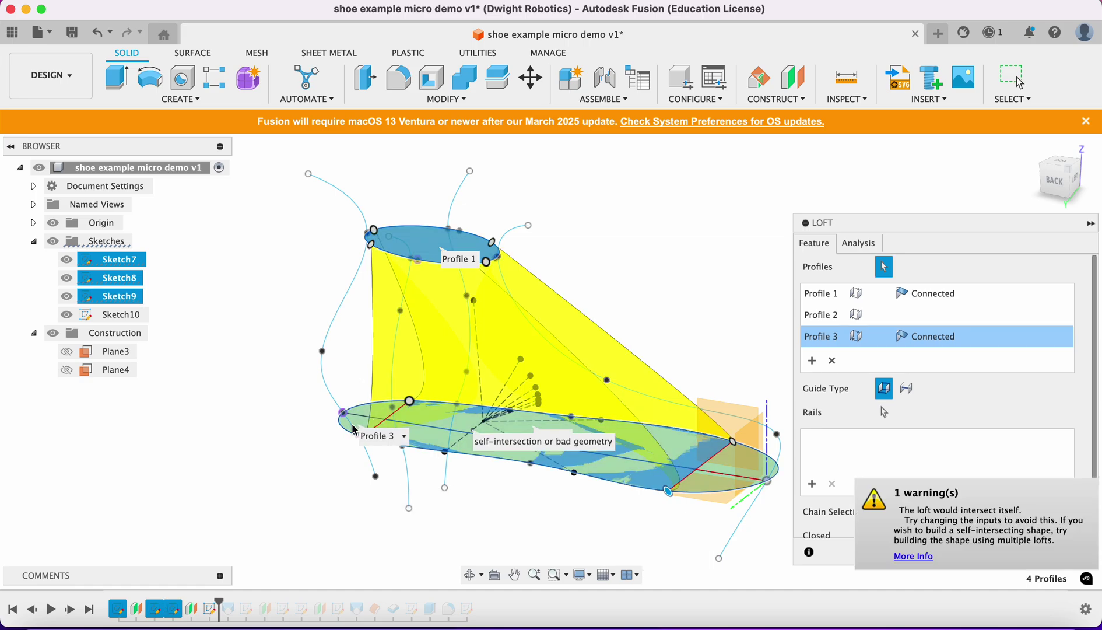
pyautogui.click(362, 417)
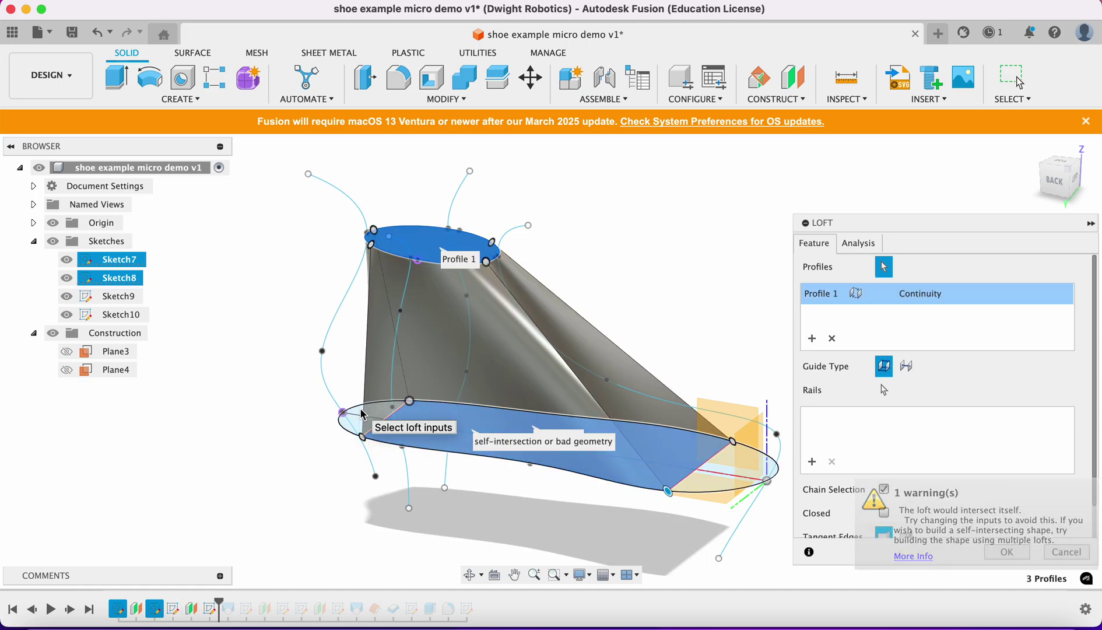
pyautogui.click(361, 414)
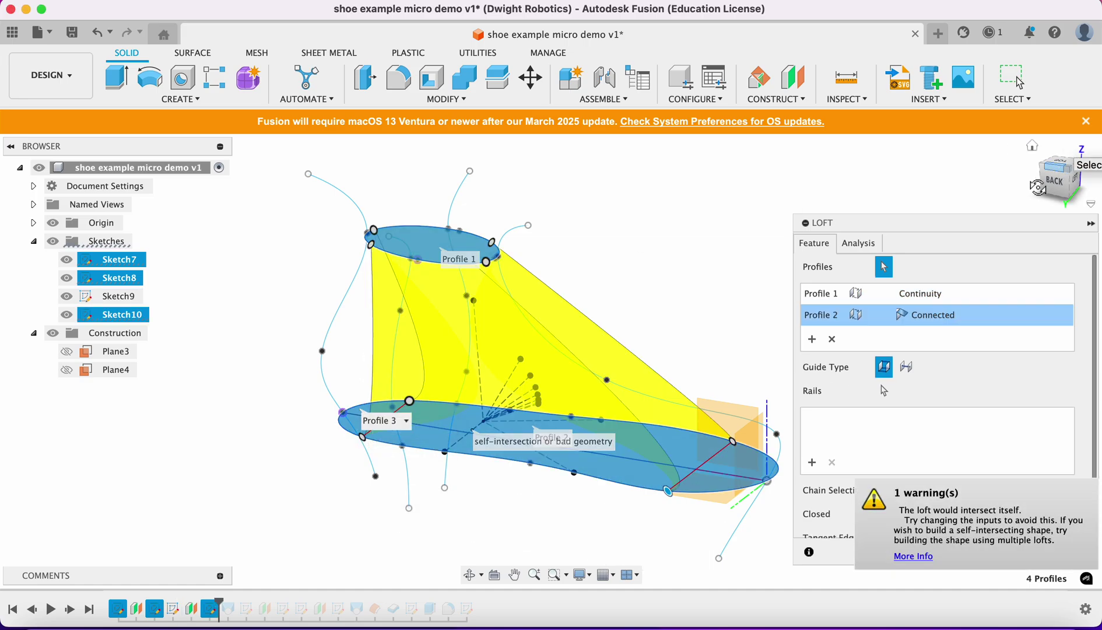
pyautogui.click(1079, 174)
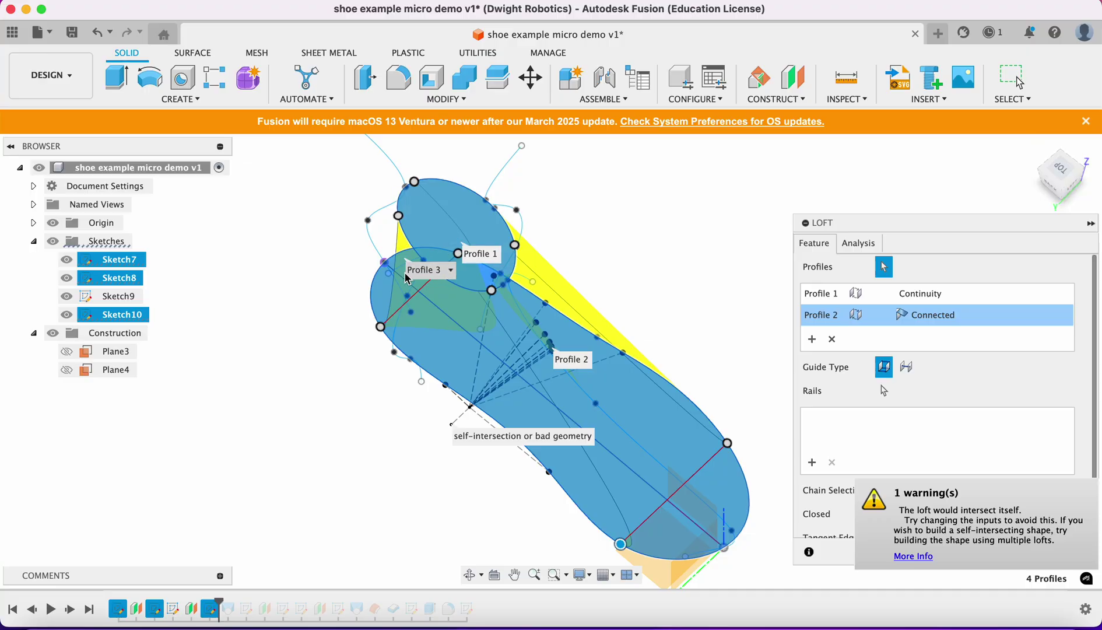
pyautogui.click(383, 295)
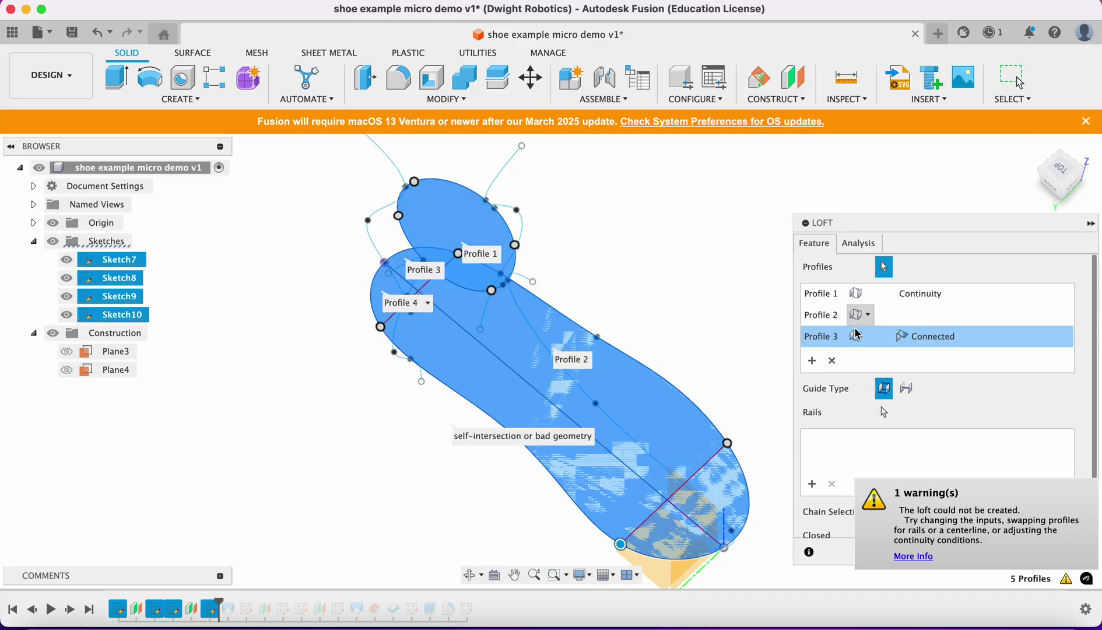
pyautogui.click(838, 364)
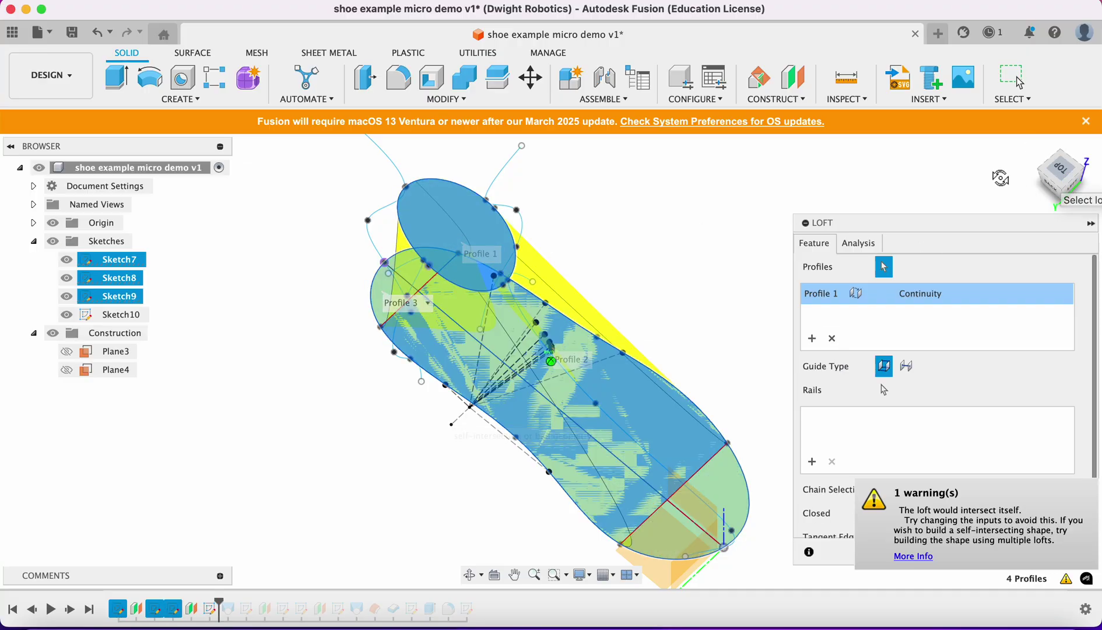
pyautogui.click(1034, 184)
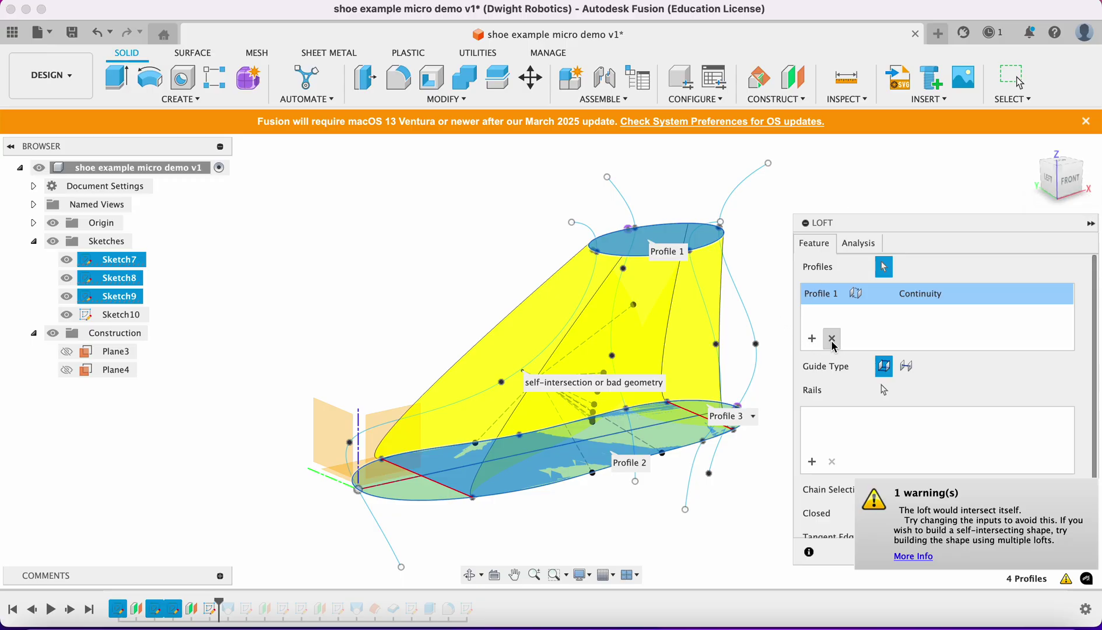
pyautogui.click(833, 341)
pyautogui.click(680, 438)
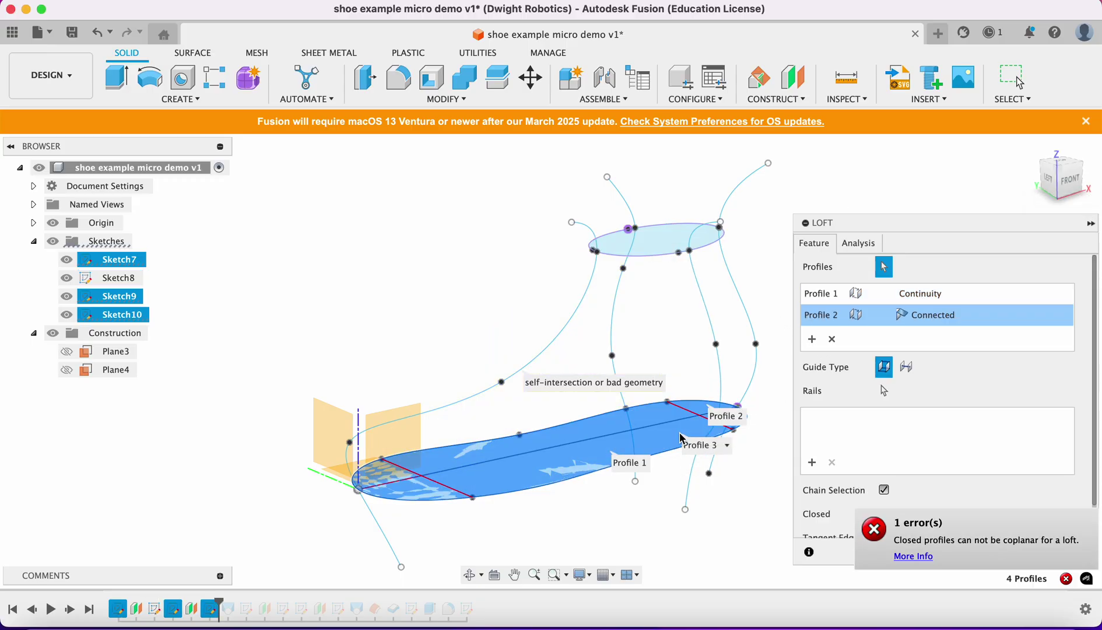
pyautogui.click(833, 340)
pyautogui.click(833, 340)
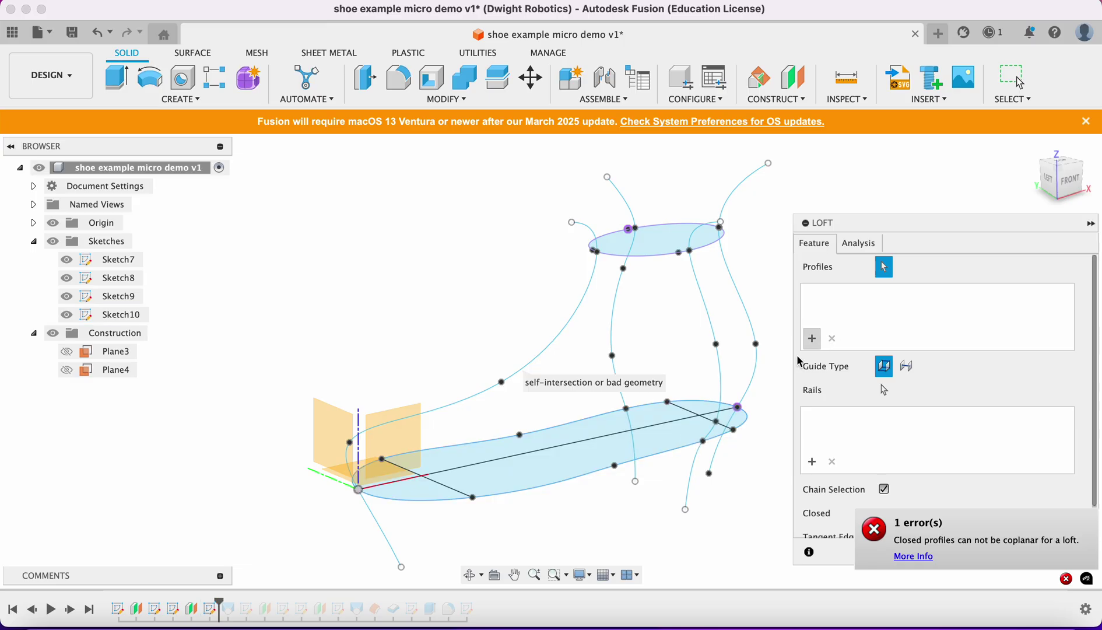
# Step: Select the complete sole outline and the oval ankle opening as loft profiles, and add the heel and toe splines as rails
pyautogui.click(693, 430)
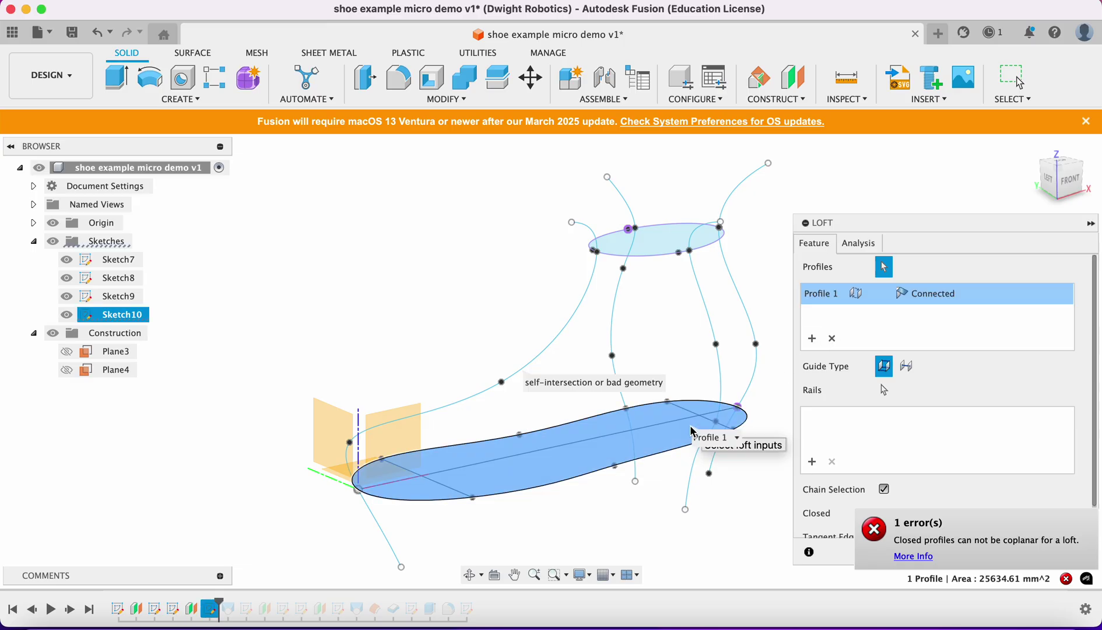
pyautogui.click(688, 245)
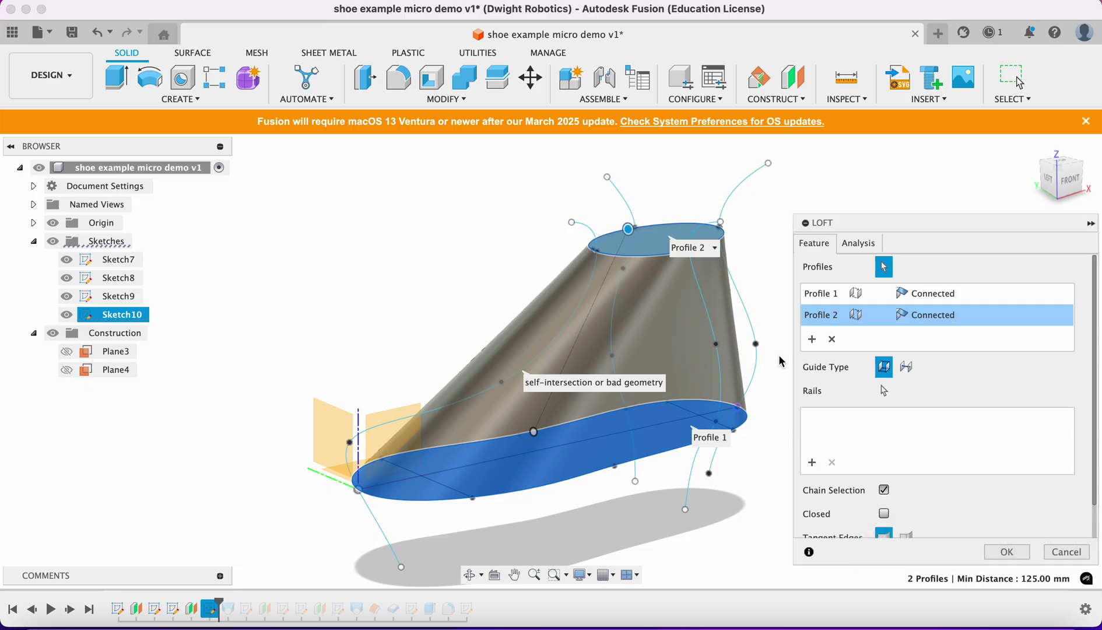
pyautogui.click(813, 464)
pyautogui.click(1070, 179)
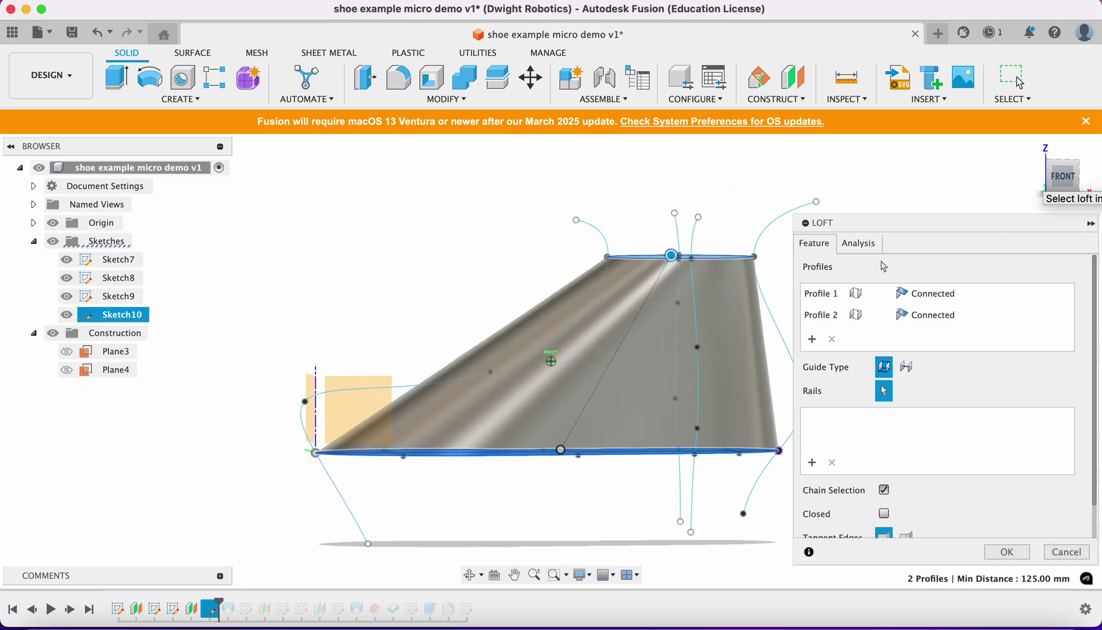
pyautogui.click(776, 327)
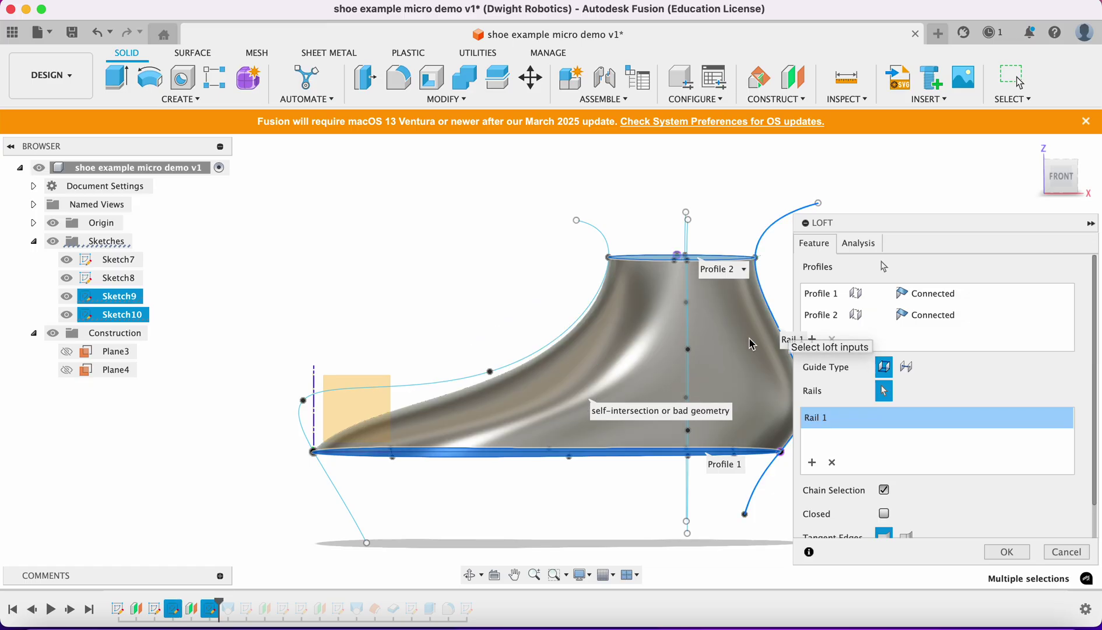
pyautogui.click(444, 387)
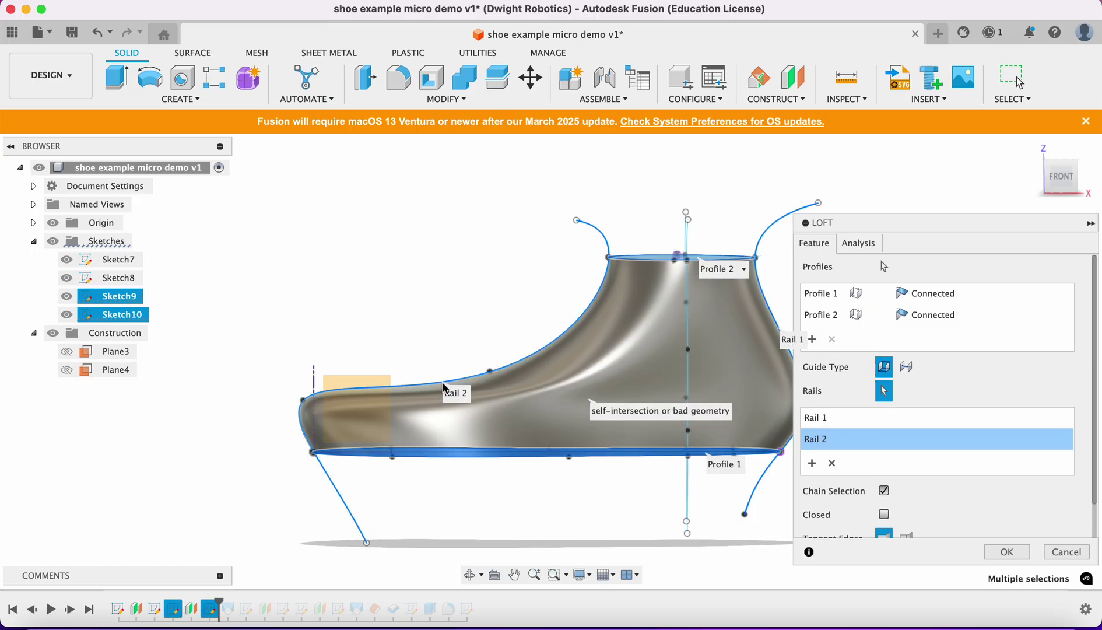
# Step: Add the positive Y and negative Y side splines as further loft rails
pyautogui.click(1078, 178)
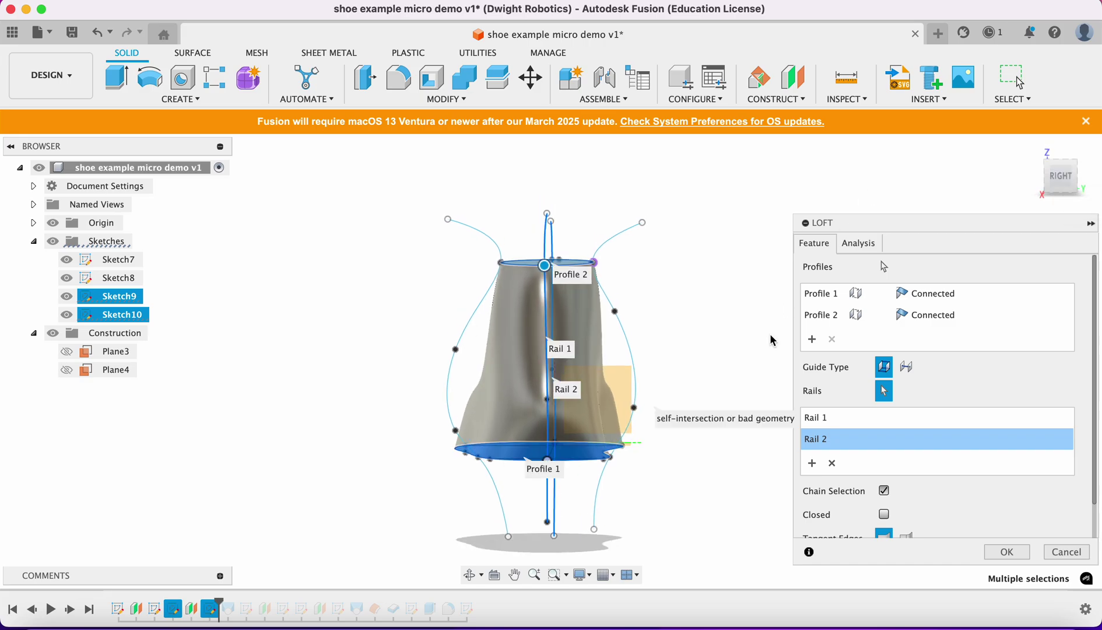
pyautogui.click(628, 333)
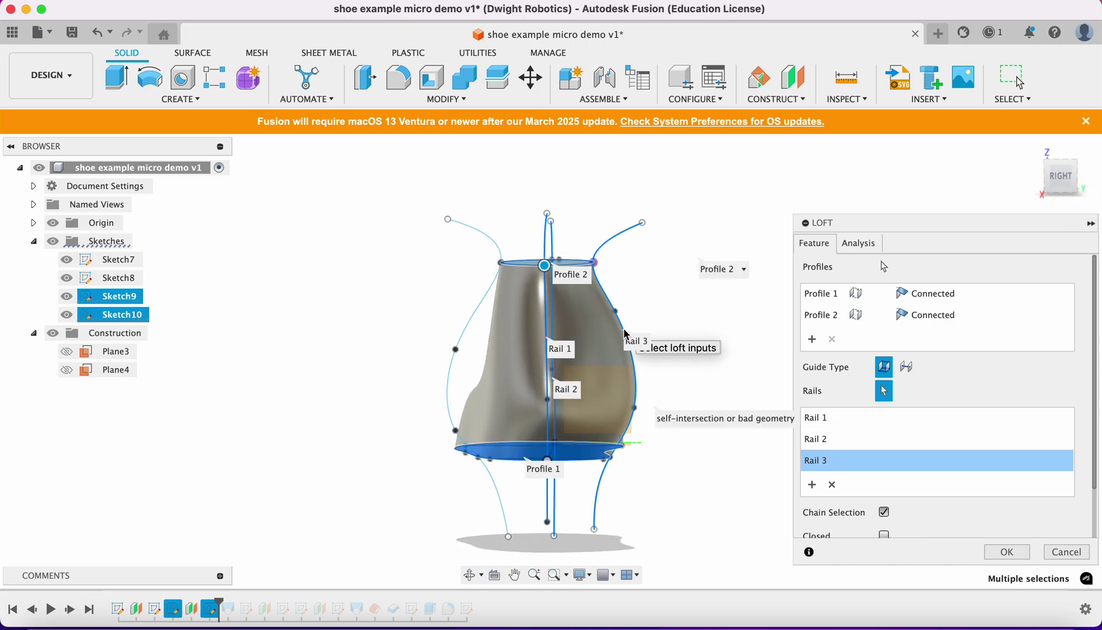
pyautogui.click(451, 377)
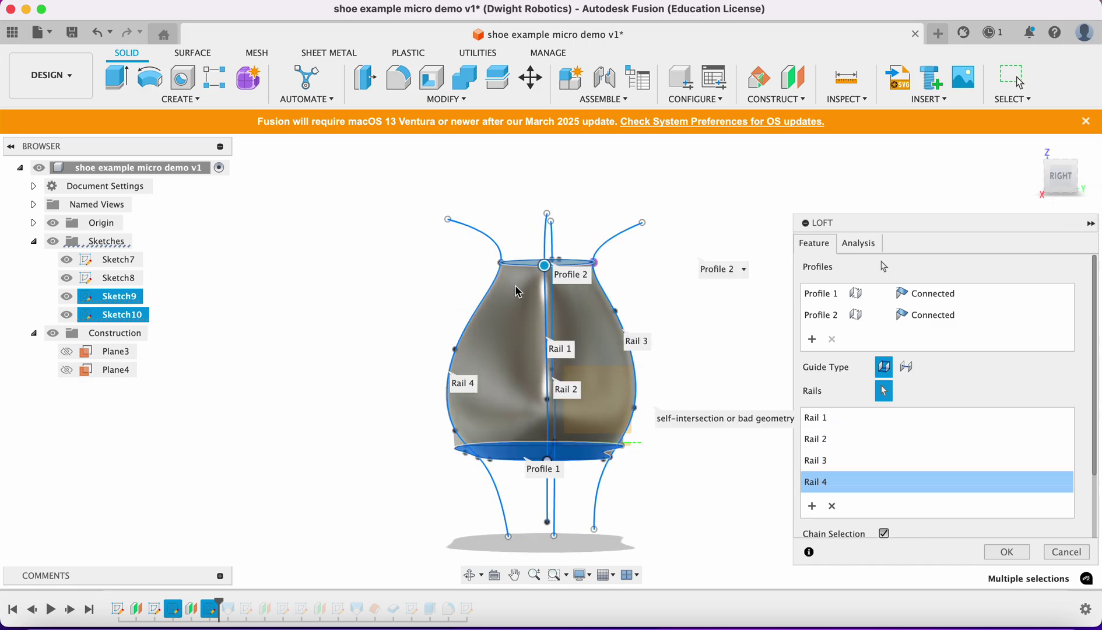
pyautogui.click(1074, 181)
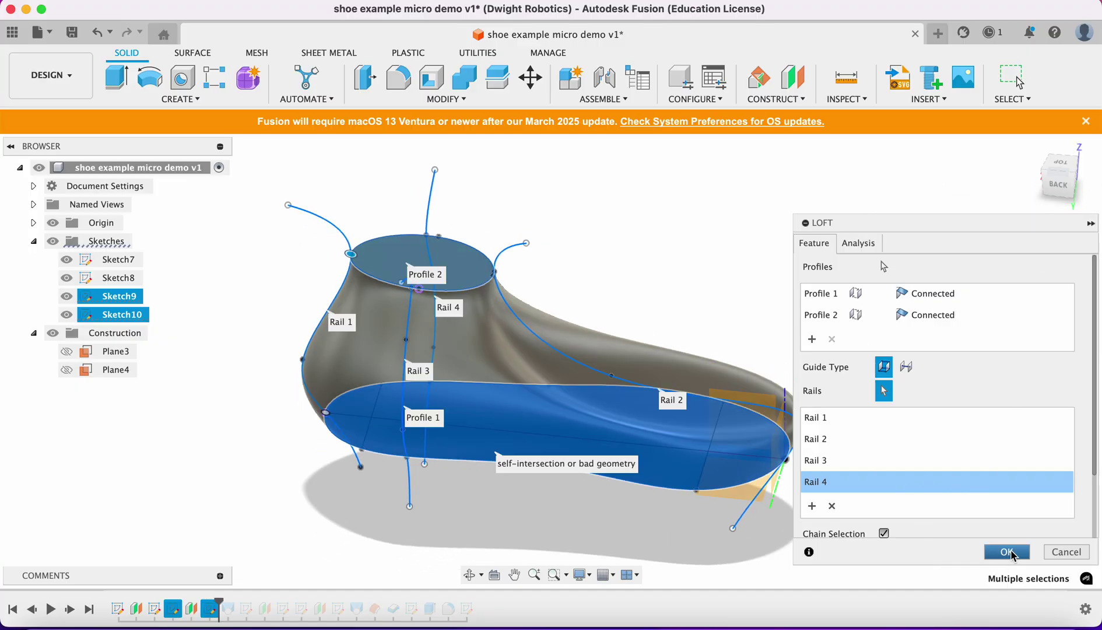